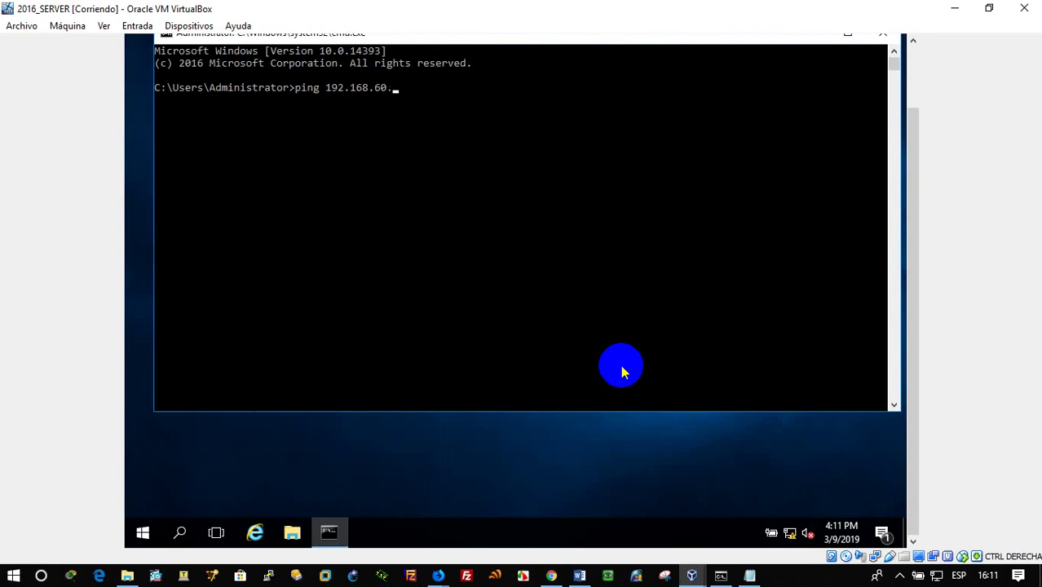
Step: Ping 192.168.60.1 and 192.168.20.1 from the server's command prompt, stopping each run early
key("Return")
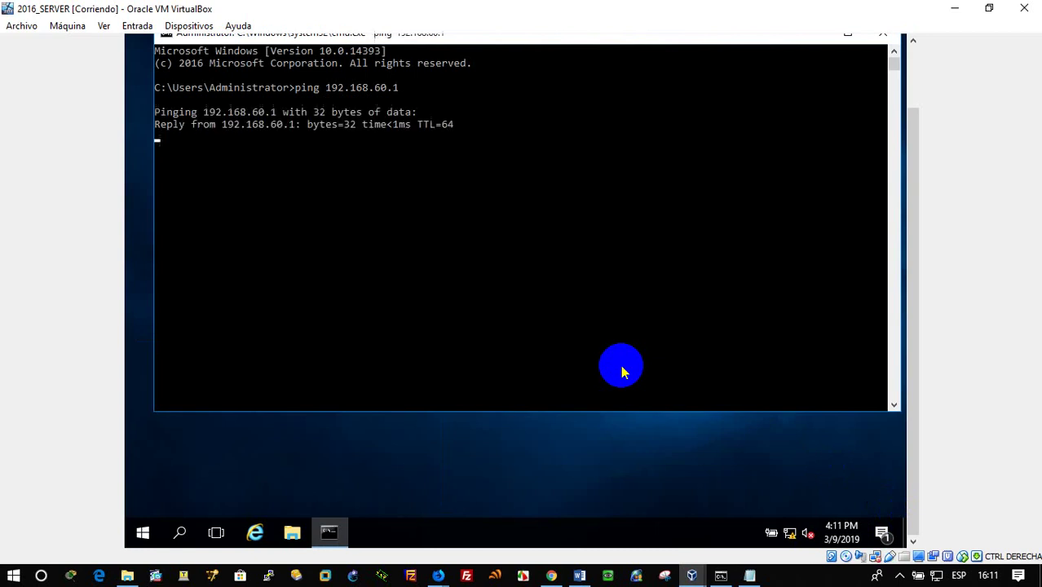
key("ctrl+c")
key("Up")
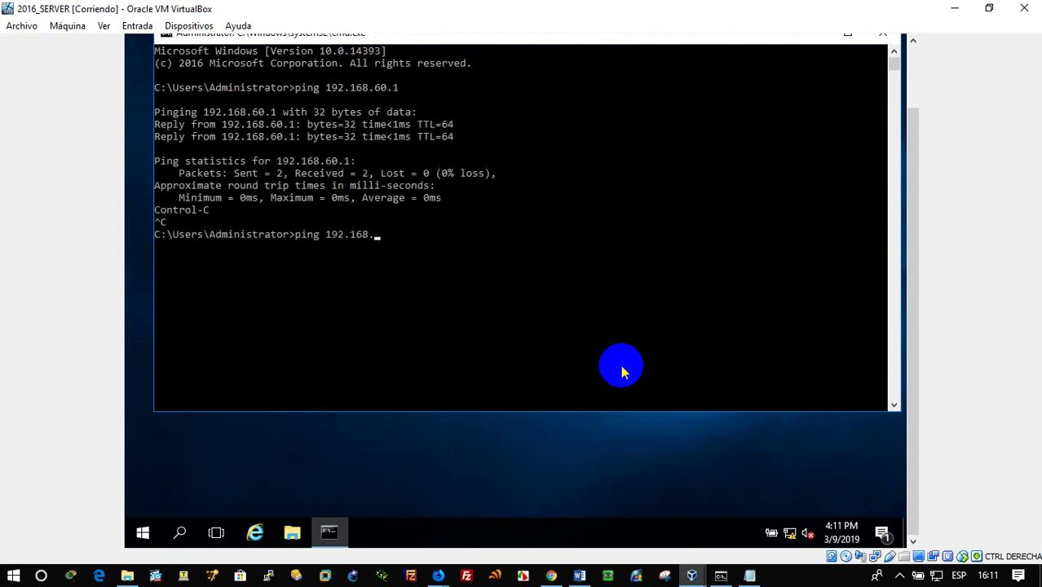
type("20.1")
key("Return")
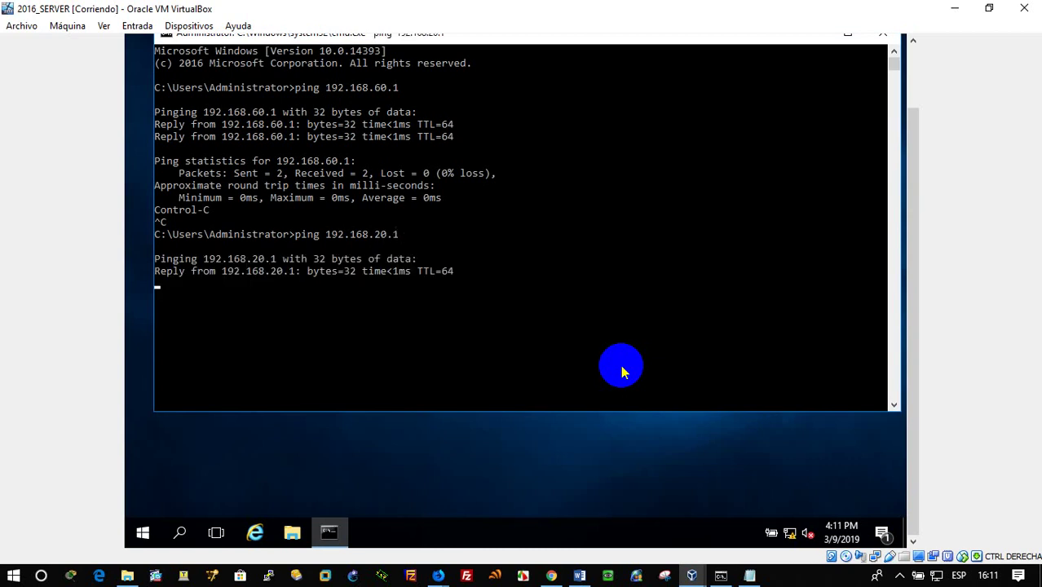
key("ctrl+c")
Step: Ping 192.168.20.17 from the server's command prompt and stop the run early
key("Up")
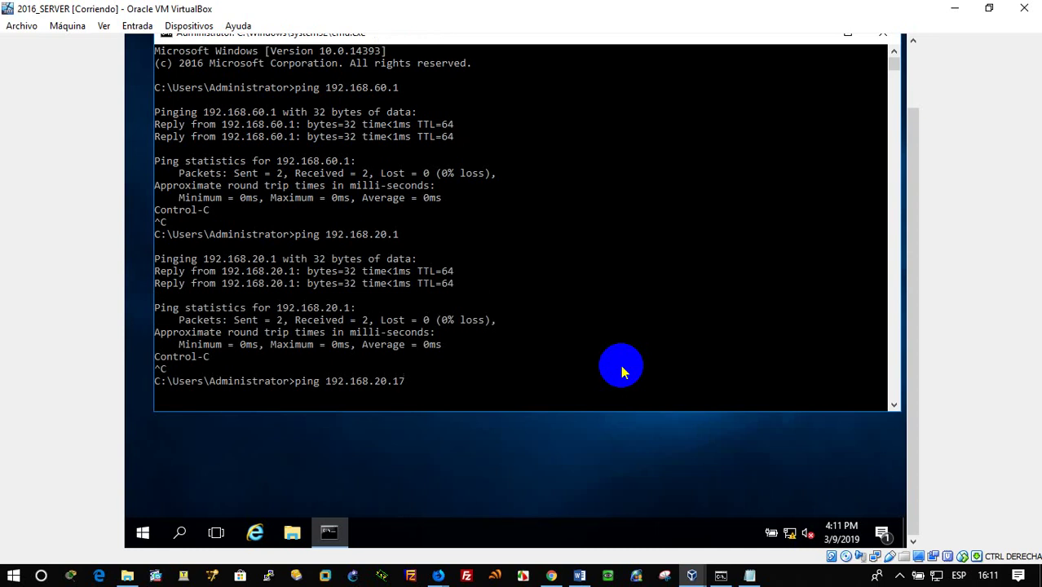
type("7")
key("Return")
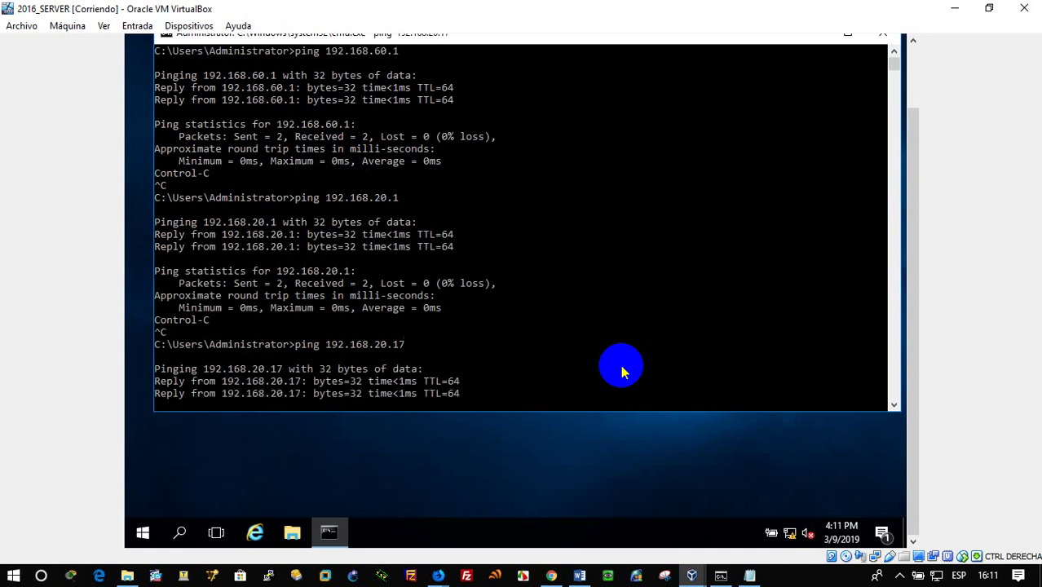
key("ctrl+c")
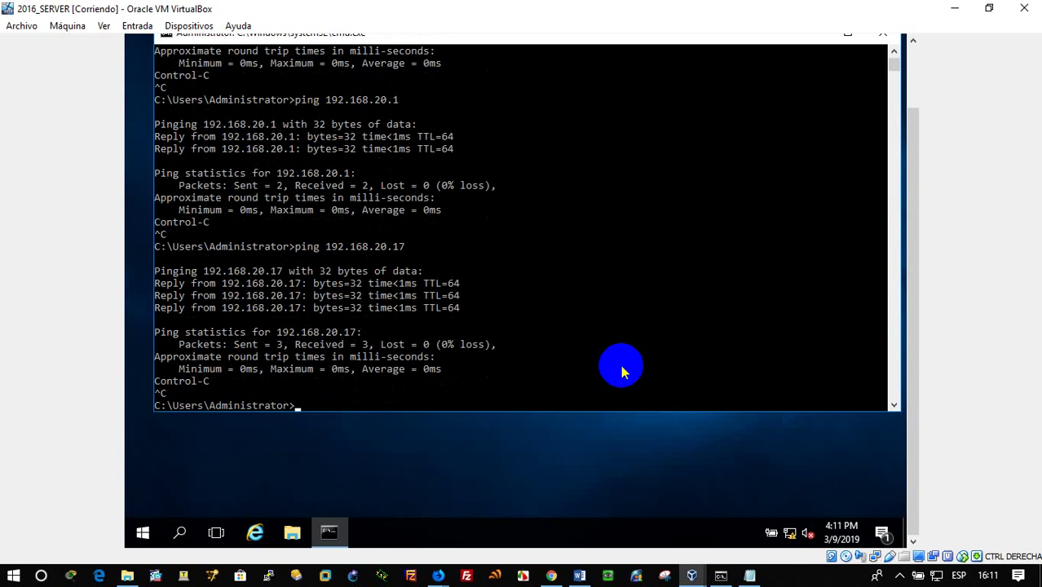
Step: Switch to the Sophos WebAdmin window in Firefox and start a new network protection firewall rule
key("alt+Tab")
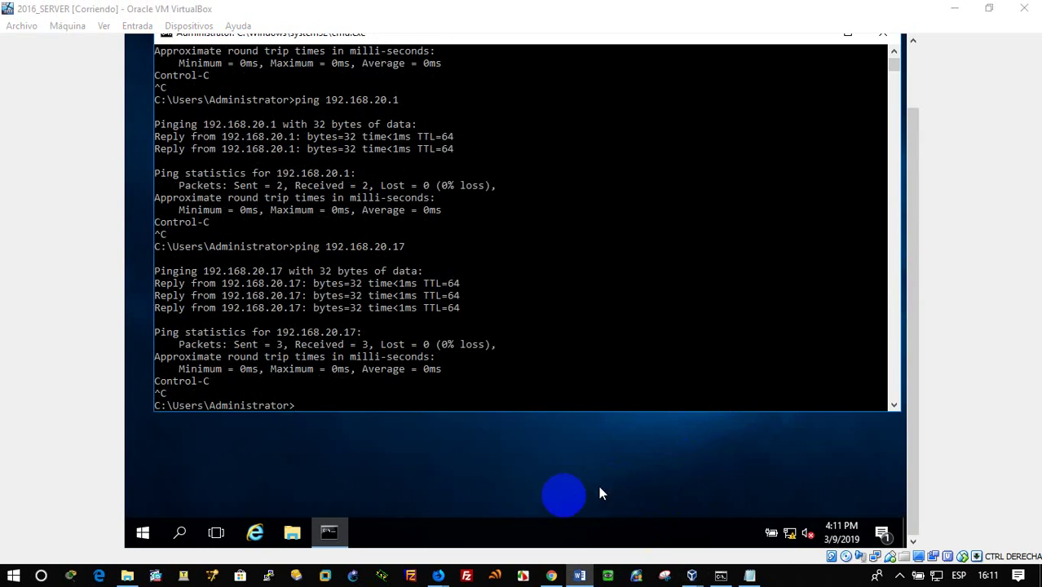
mouse_move(692, 576)
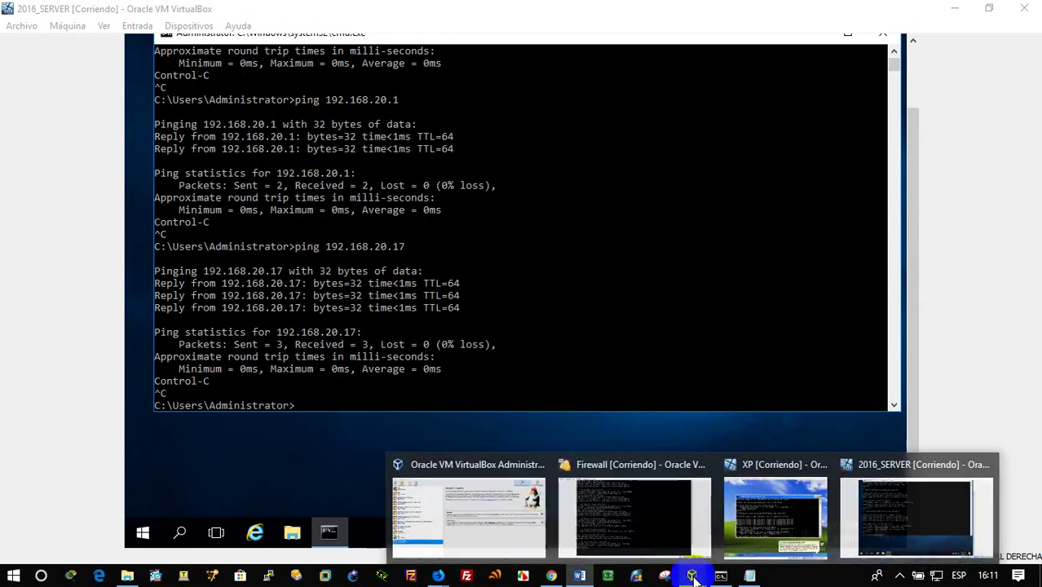
mouse_move(440, 576)
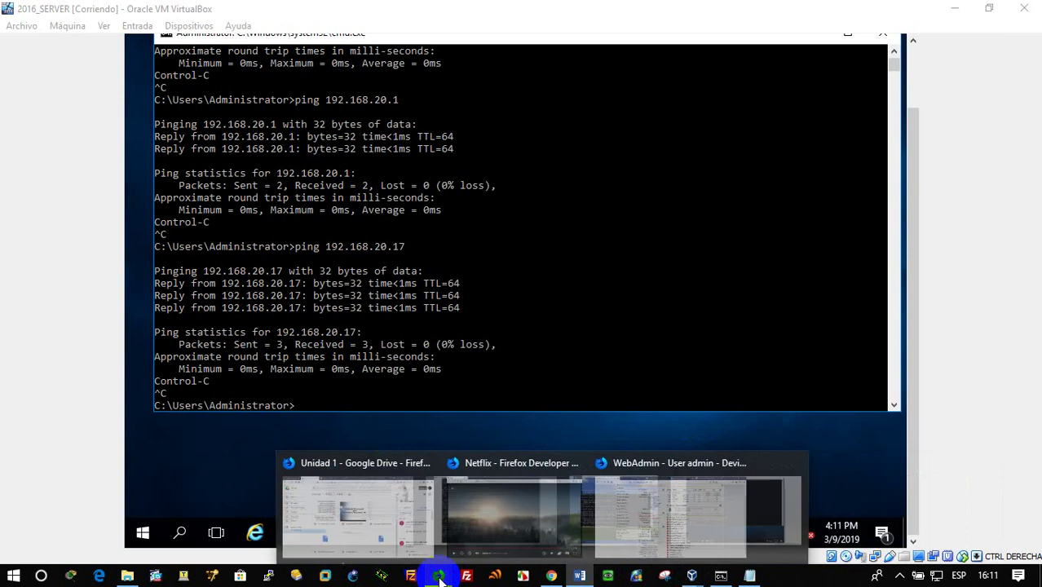
left_click(571, 526)
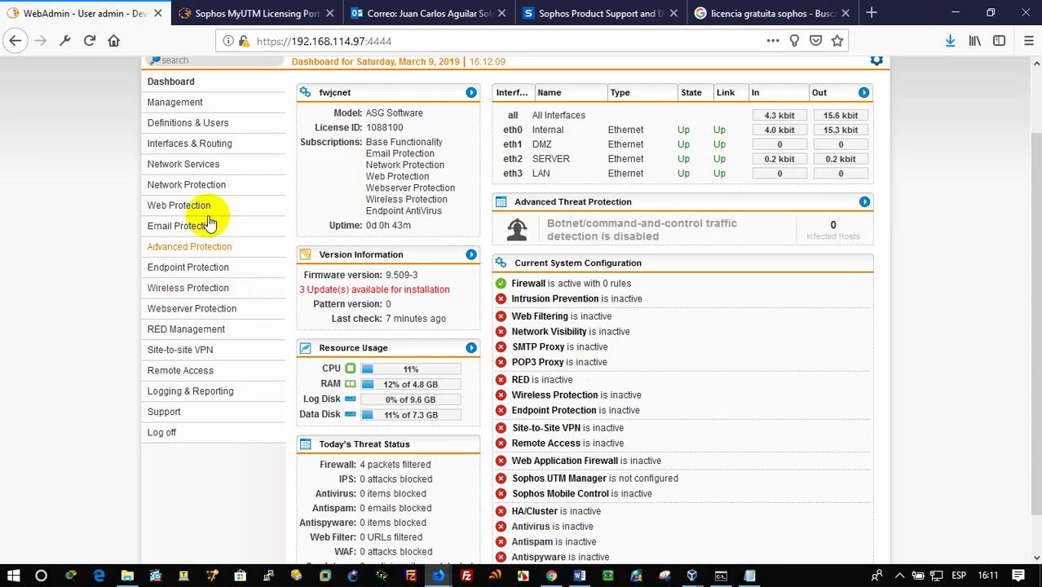
left_click(194, 188)
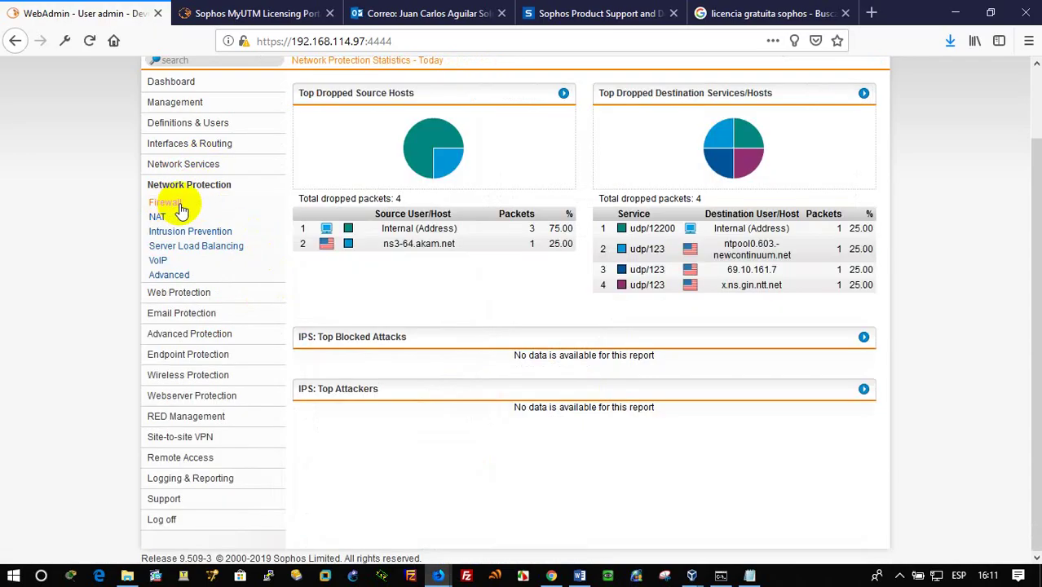
left_click(180, 206)
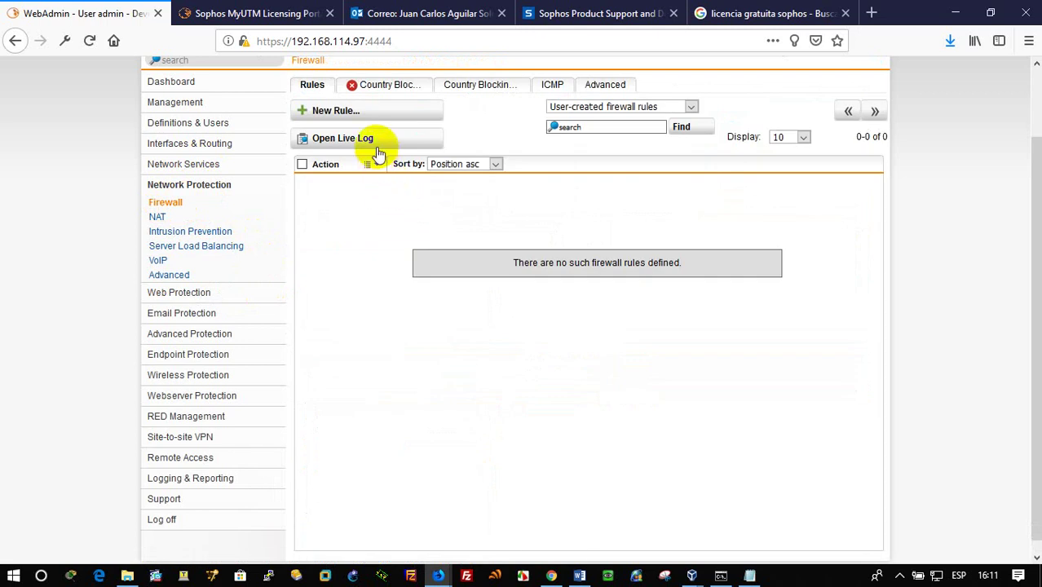
left_click(373, 112)
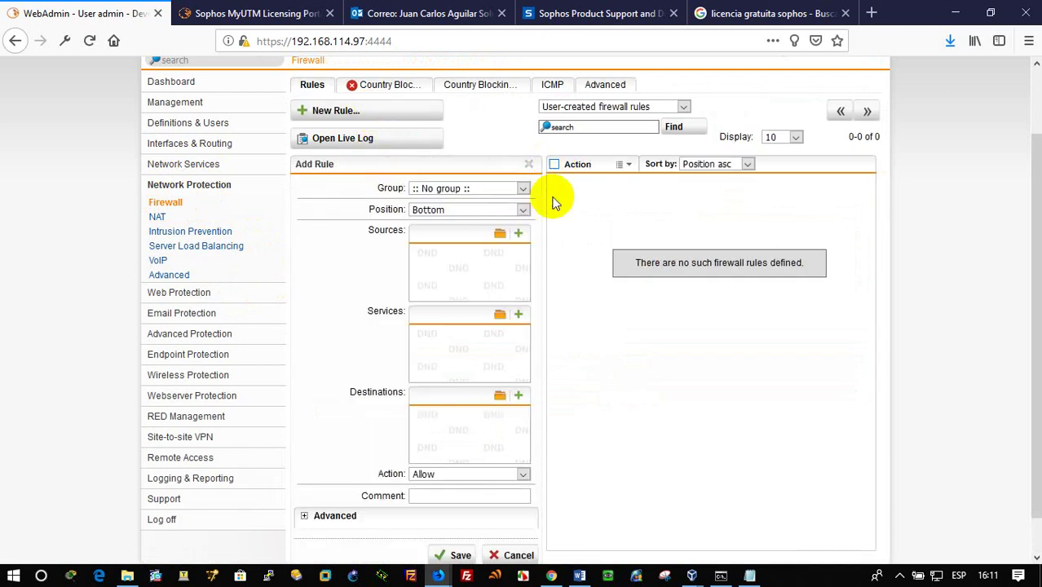
Step: Add LAN (Address) as the source of the new firewall rule
left_click(498, 188)
left_click(497, 189)
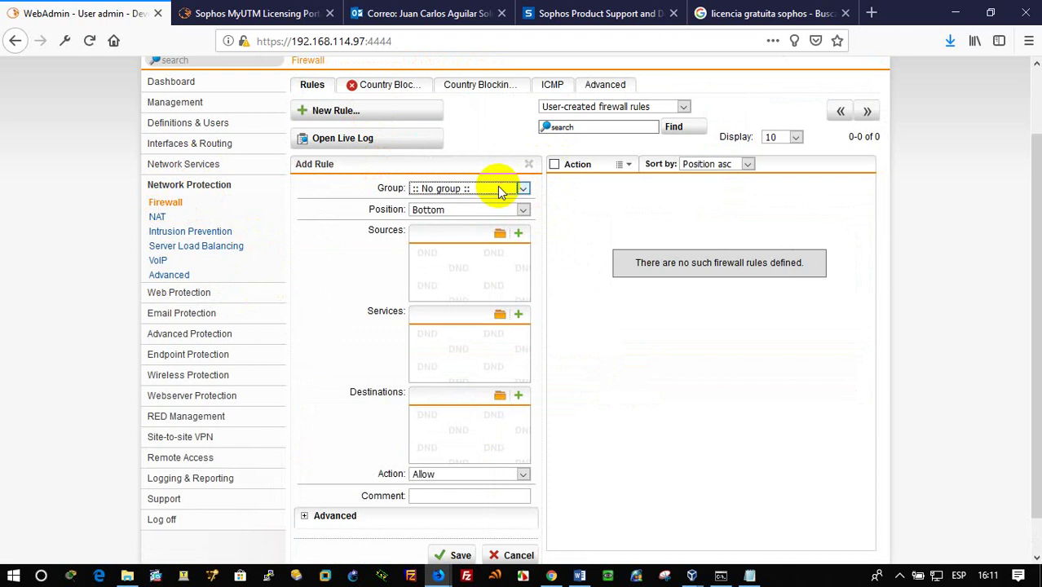
left_click(505, 236)
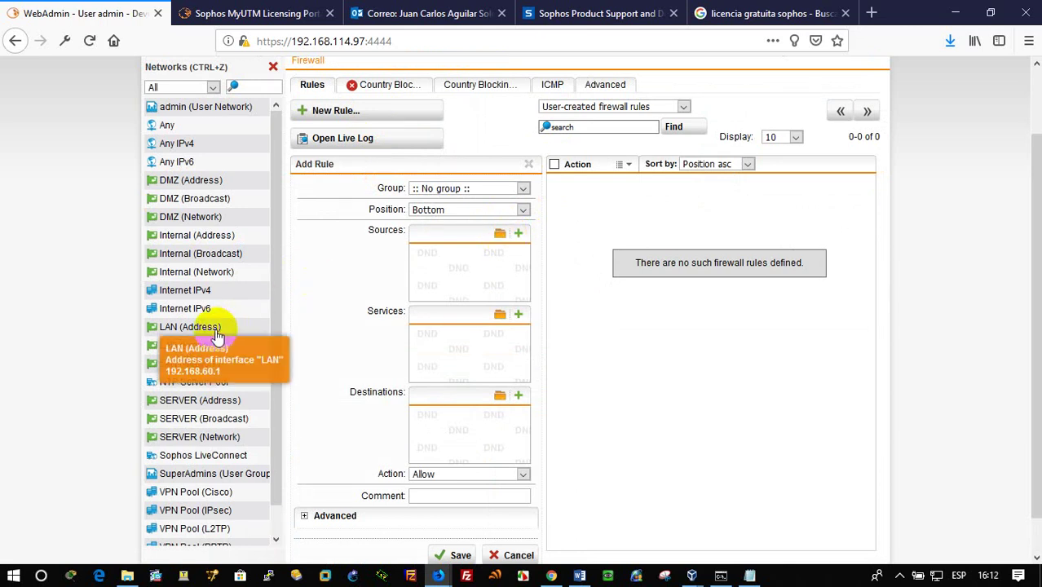
left_click_drag(215, 334, 442, 261)
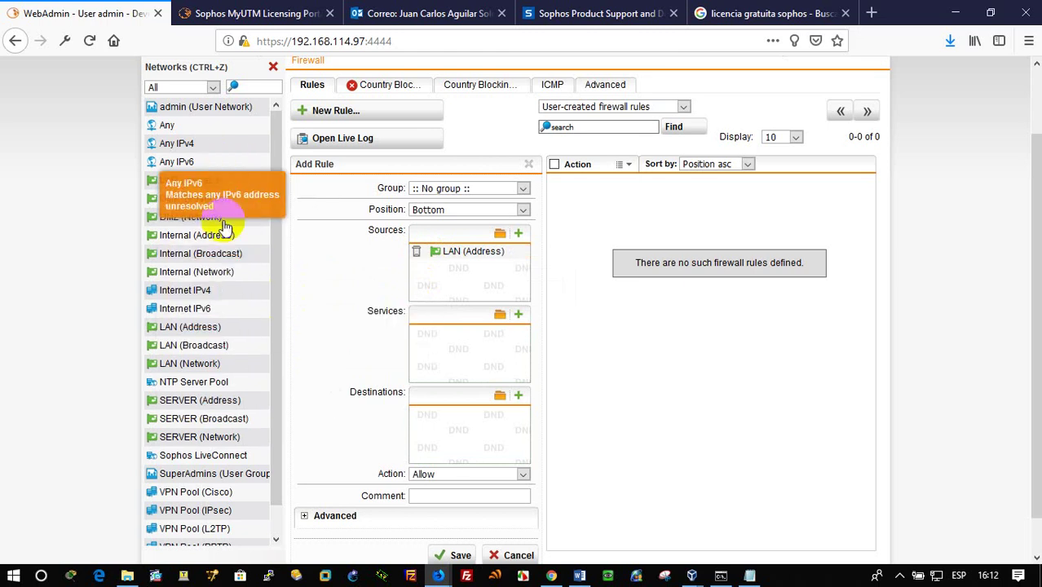
scroll(224, 250, "down", 1)
scroll(233, 290, "up", 1)
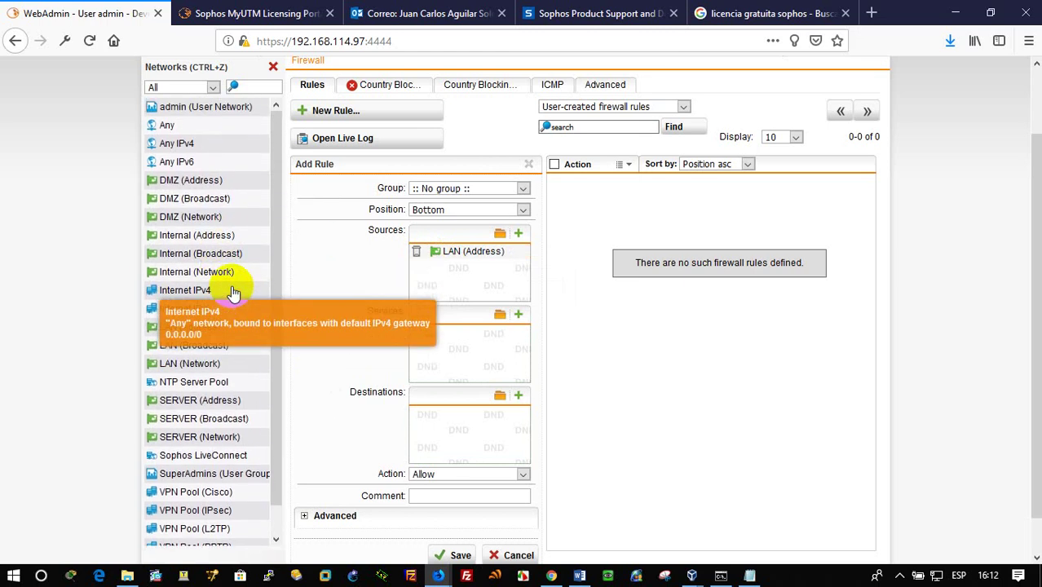
left_click(257, 81)
type("icmp")
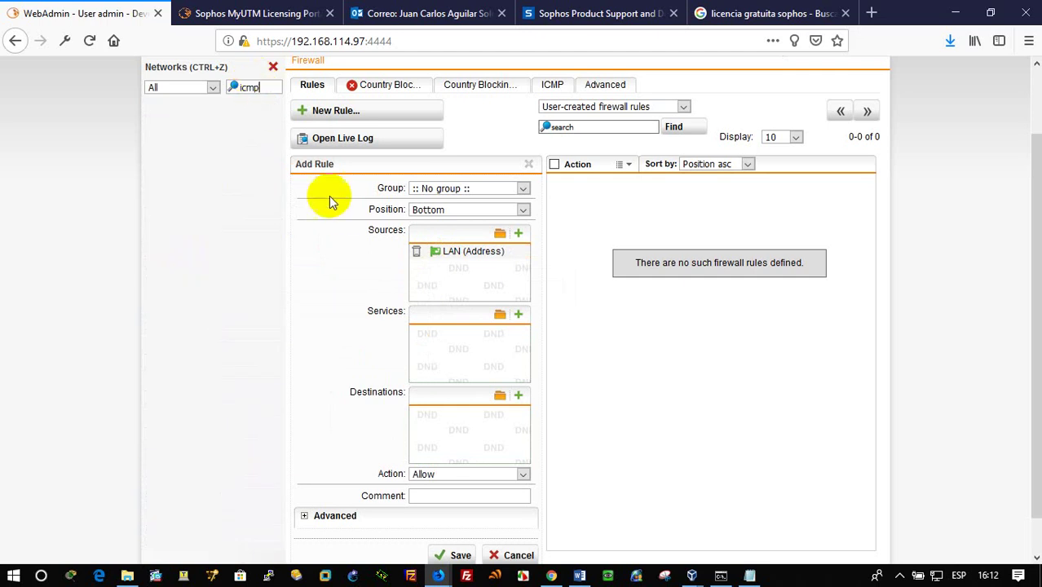
key("BackSpace")
key("BackSpace")
key("BackSpace")
key("BackSpace")
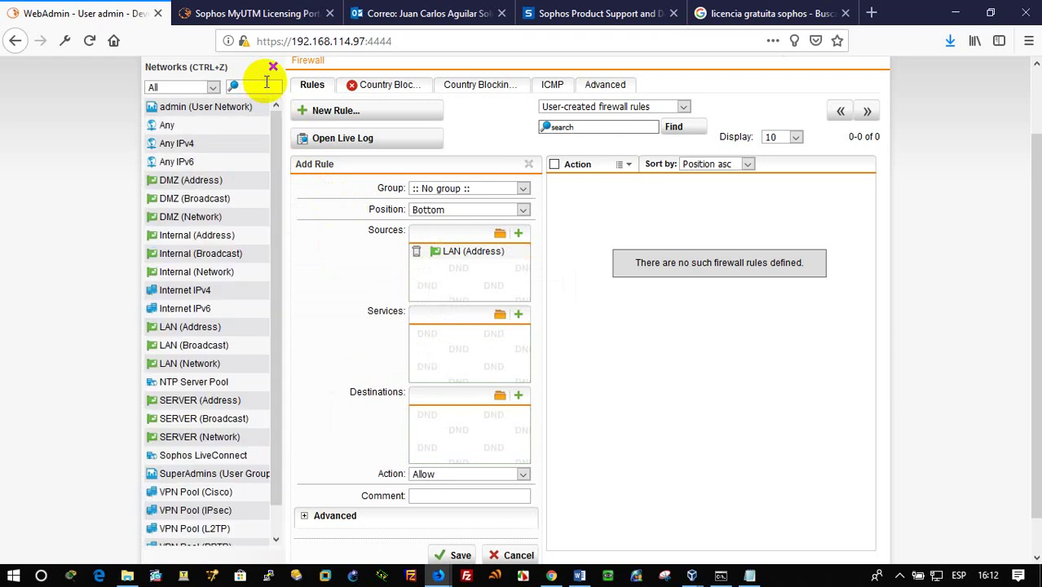
Step: Find the ping service in the available services and add it to the rule's services
left_click(500, 315)
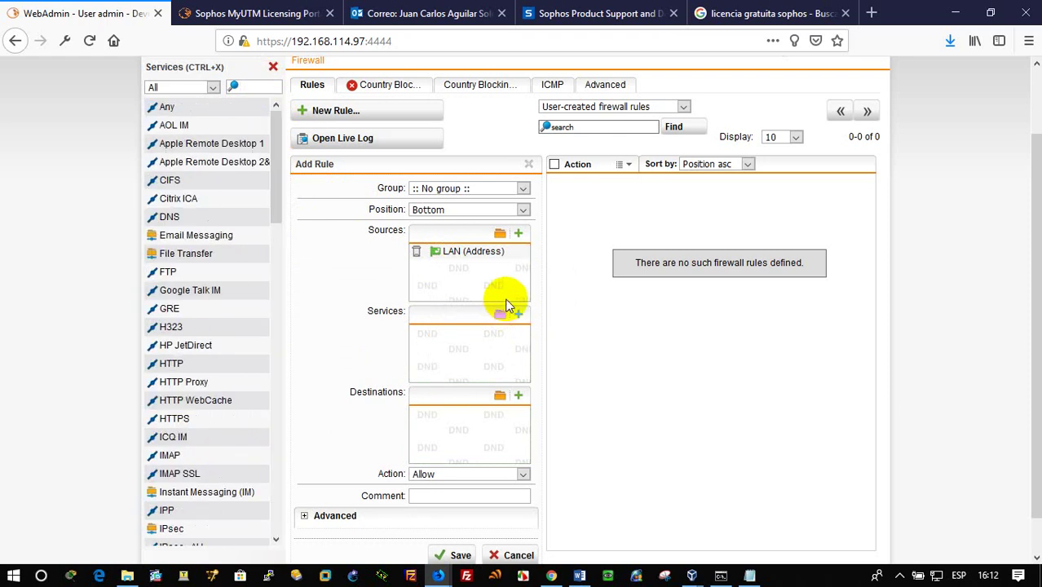
left_click(252, 86)
type("ic")
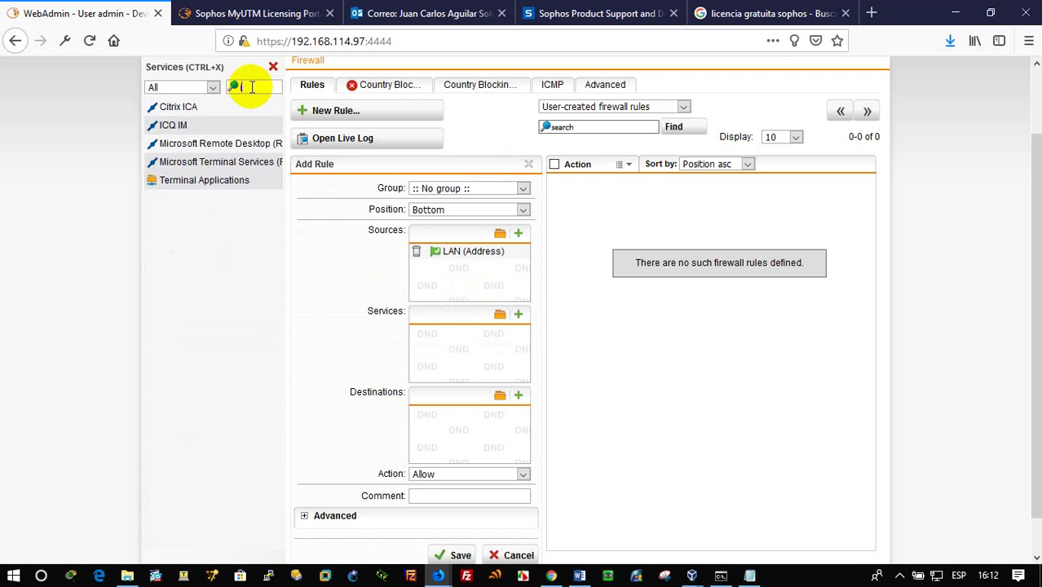
key("BackSpace")
key("BackSpace")
type("pin")
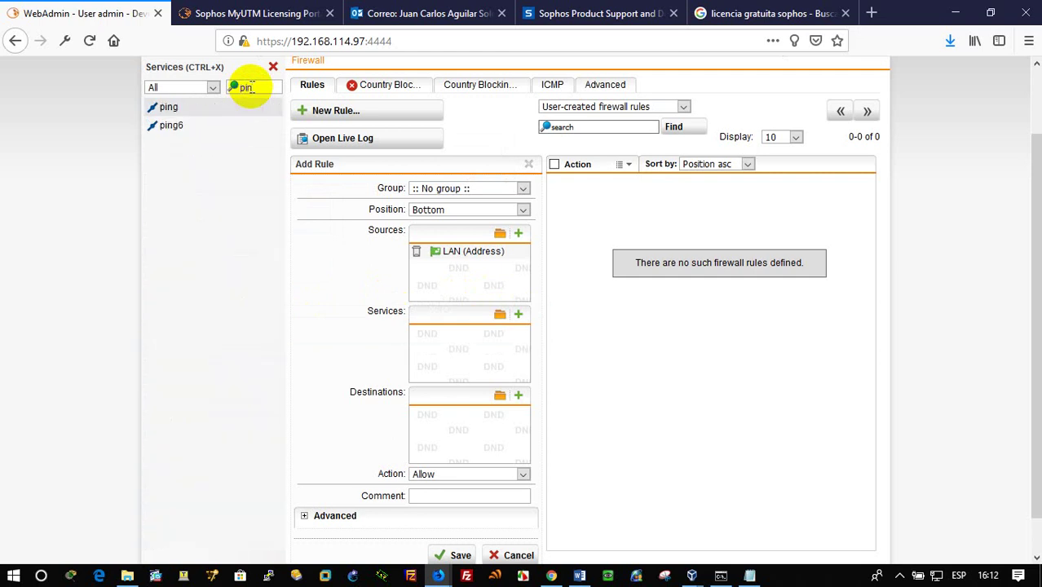
left_click_drag(169, 107, 451, 352)
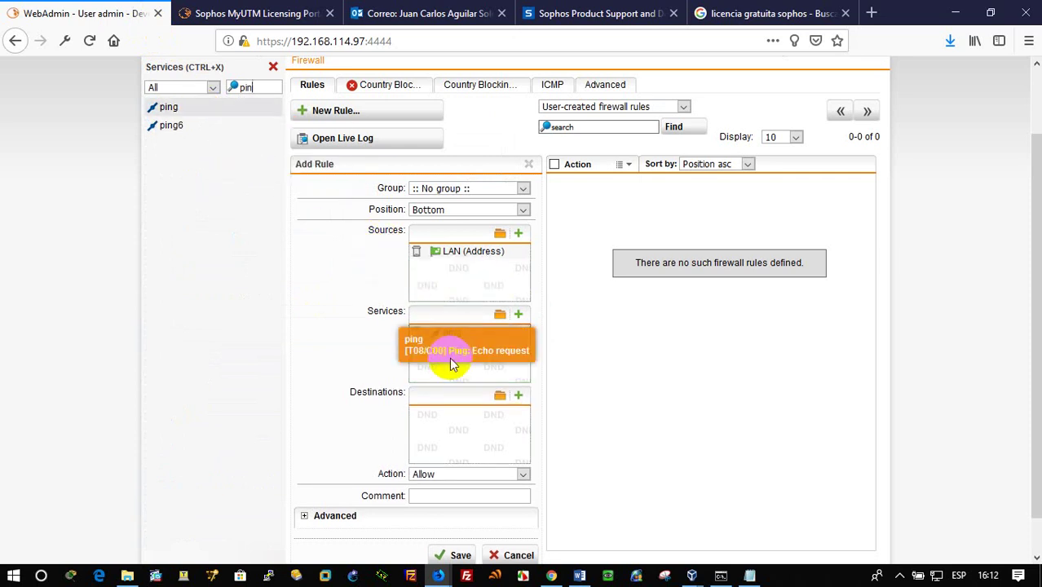
Step: Add SERVER (Network) as the rule's destination and save the rule
left_click(500, 399)
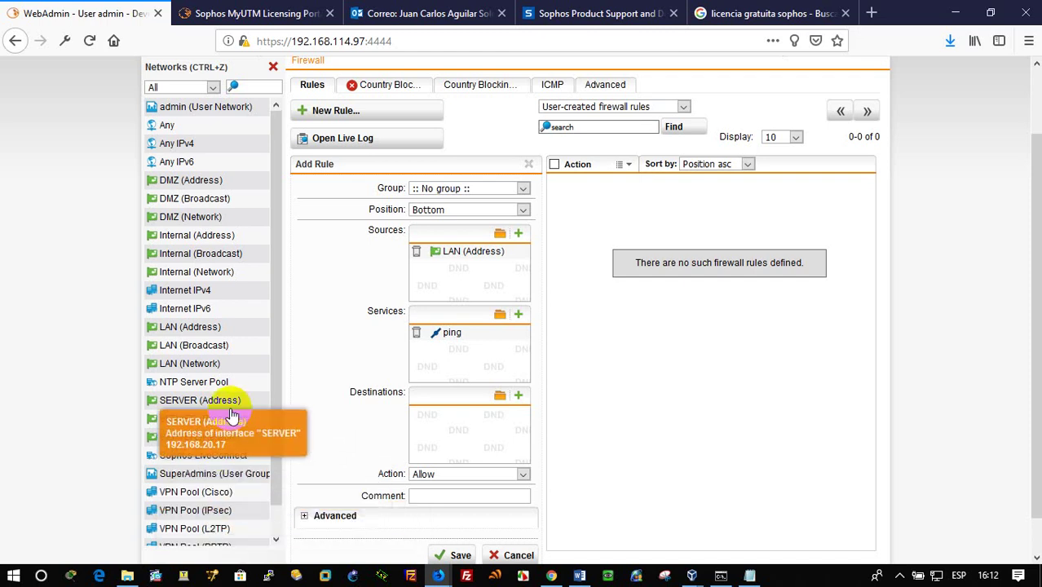
scroll(224, 505, "down", 2)
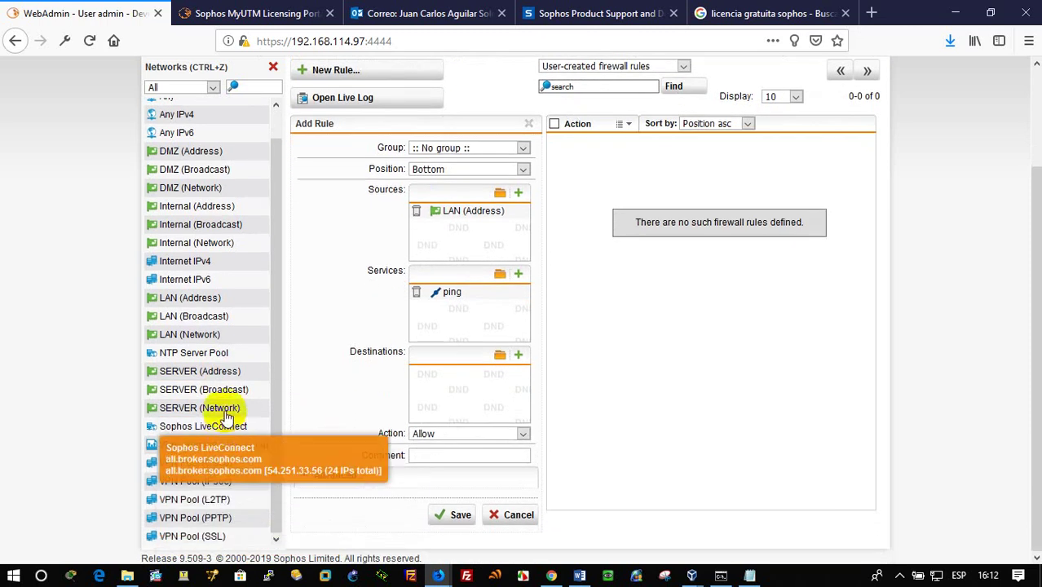
left_click_drag(219, 414, 450, 395)
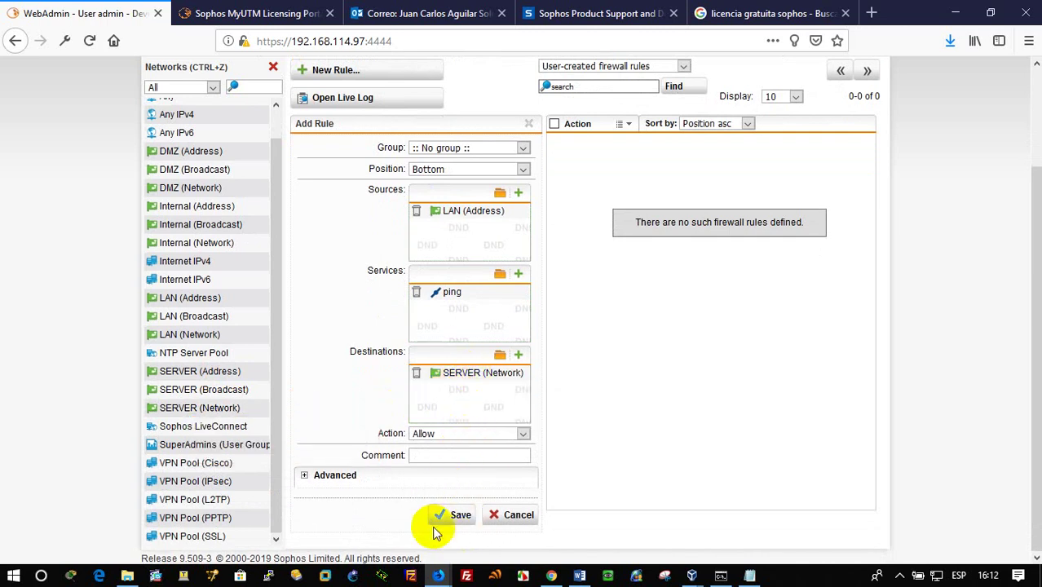
left_click(460, 515)
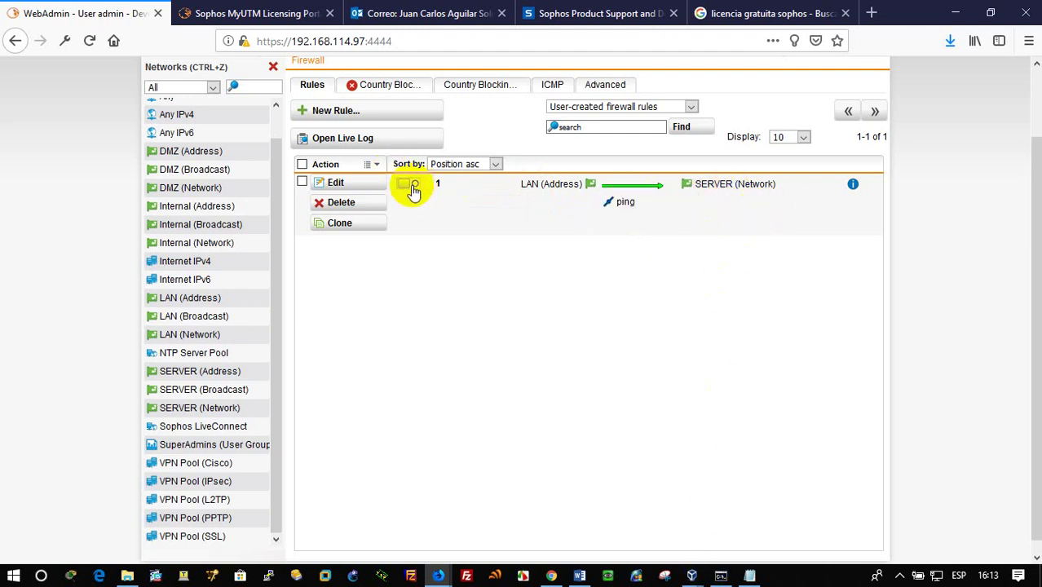
Step: Switch to the XP virtual machine and ping 192.168.20.18 from its command prompt
left_click(691, 573)
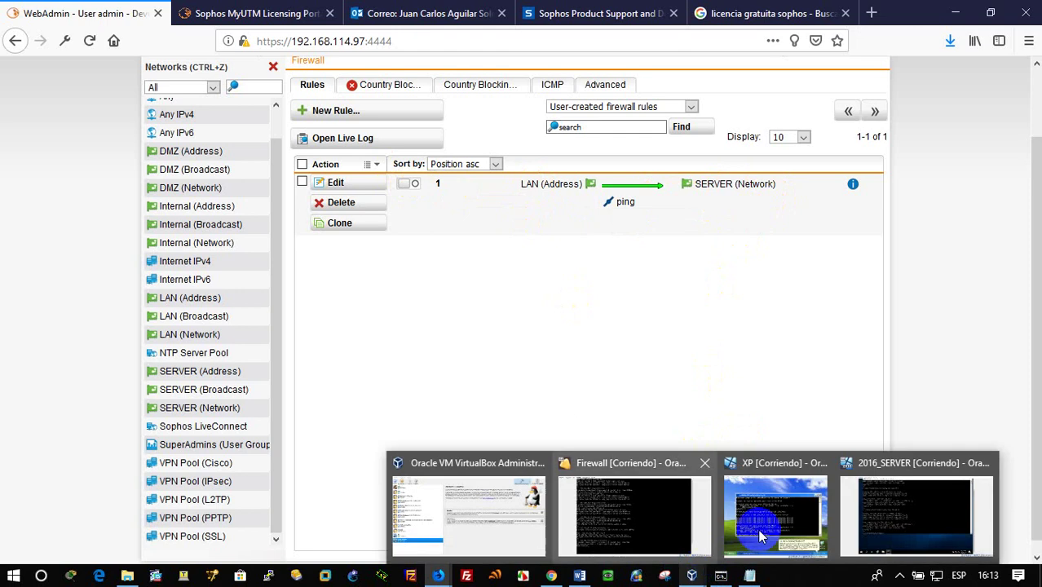
left_click(757, 529)
key("Up")
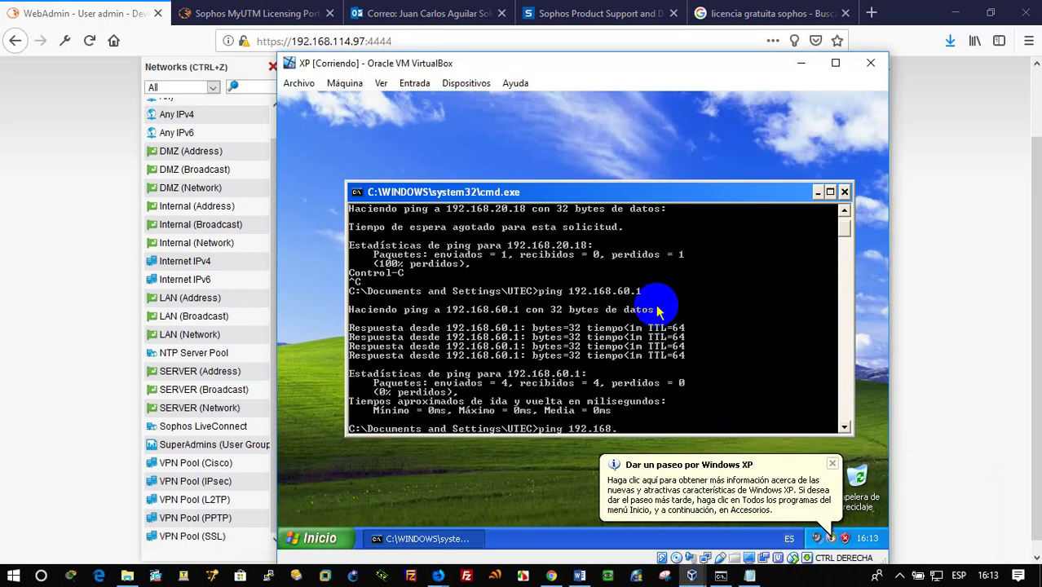
type("8")
key("Return")
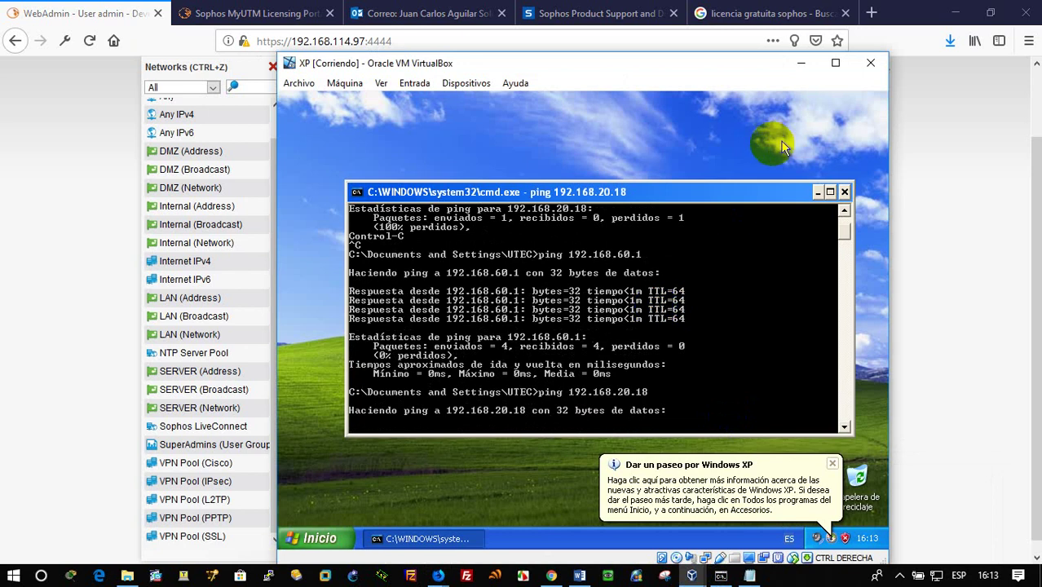
Step: Return to the Sophos WebAdmin in Firefox and enable the LAN-to-SERVER ping rule
left_click(439, 573)
left_click(103, 333)
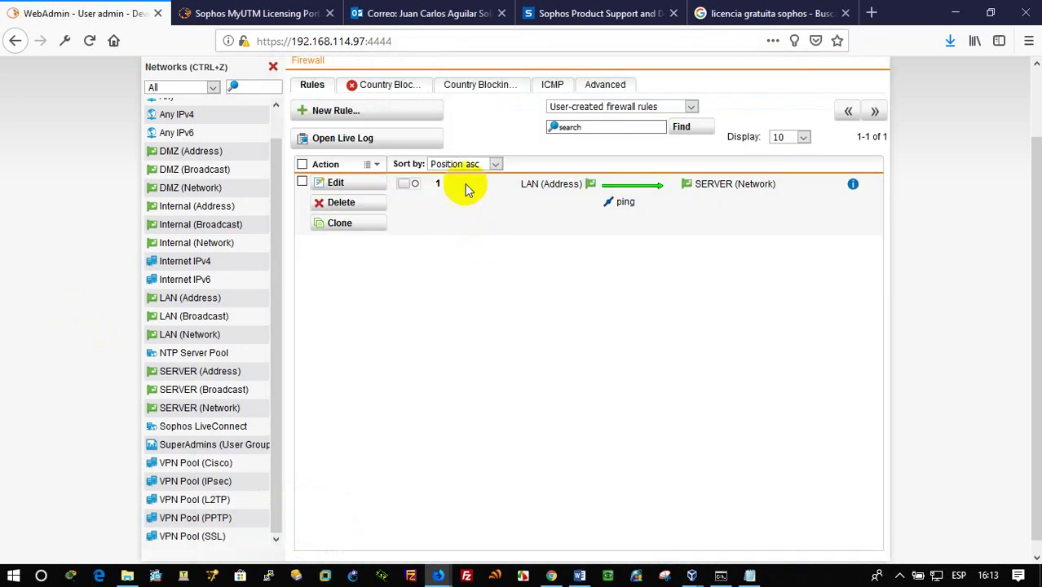
left_click(411, 184)
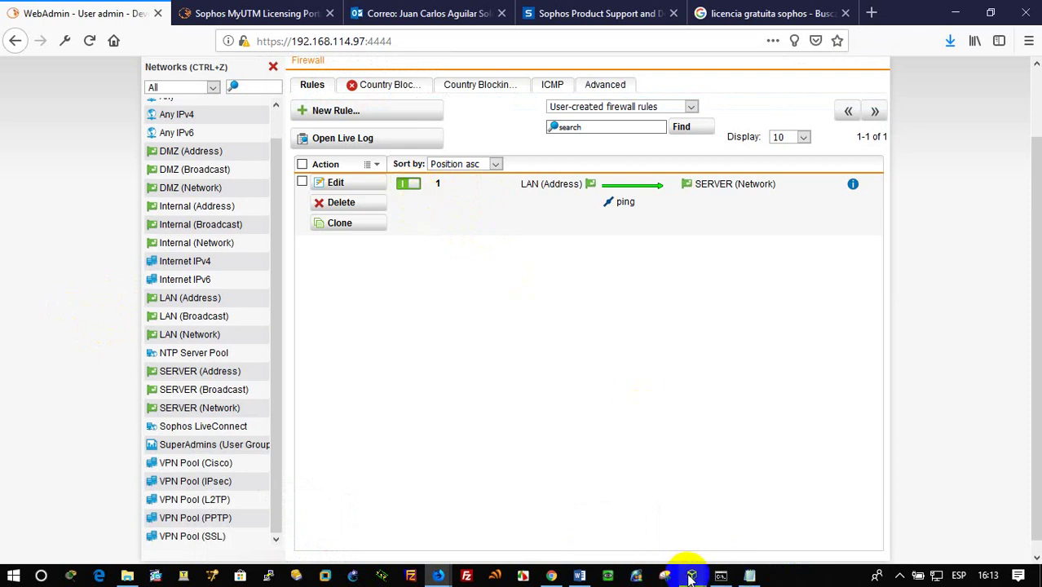
Step: Switch to the XP virtual machine, stop the running ping and ping 192.168.20.18 again
mouse_move(692, 576)
left_click(774, 513)
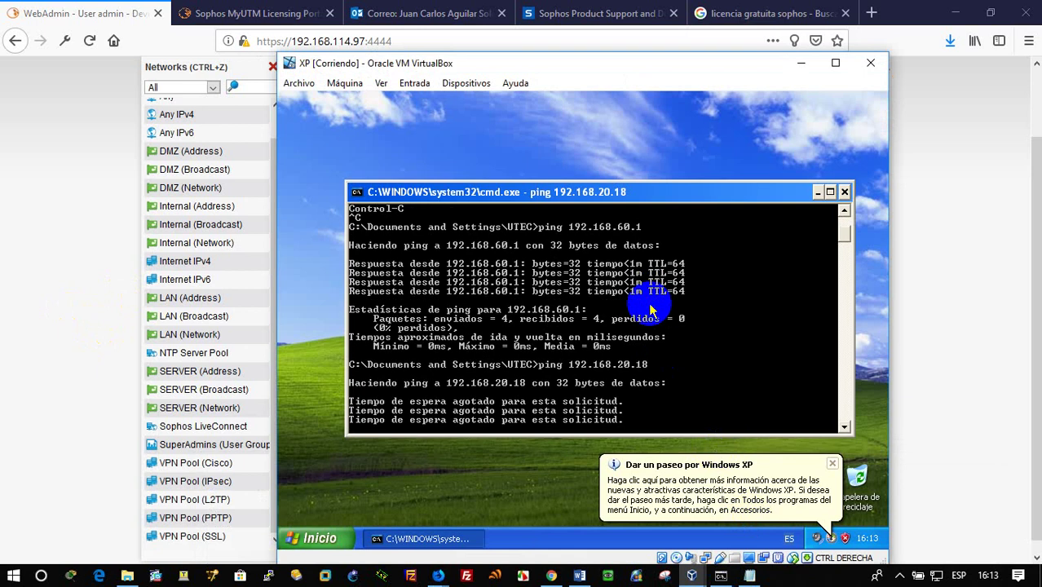
key("ctrl+c")
key("Up")
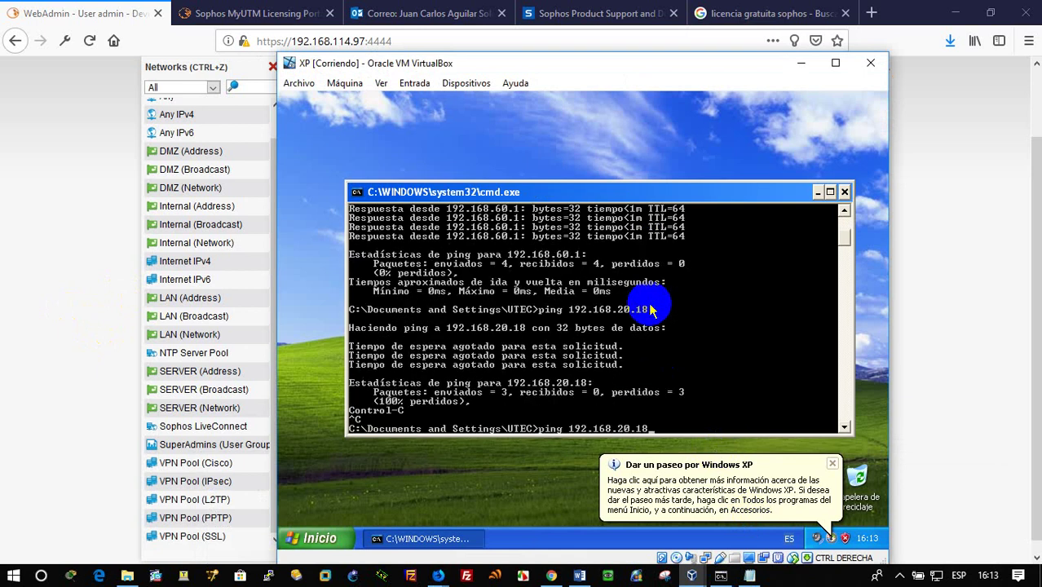
key("Return")
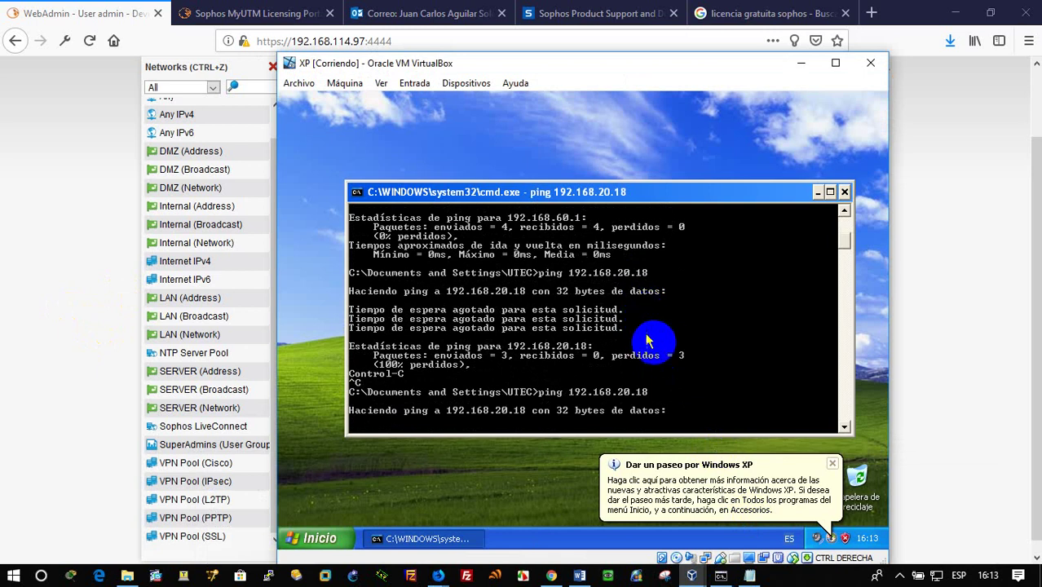
Step: Switch to the 2016_SERVER virtual machine and open the Inbound Rules of Windows Firewall with Advanced Security by searching for "fire"
mouse_move(694, 576)
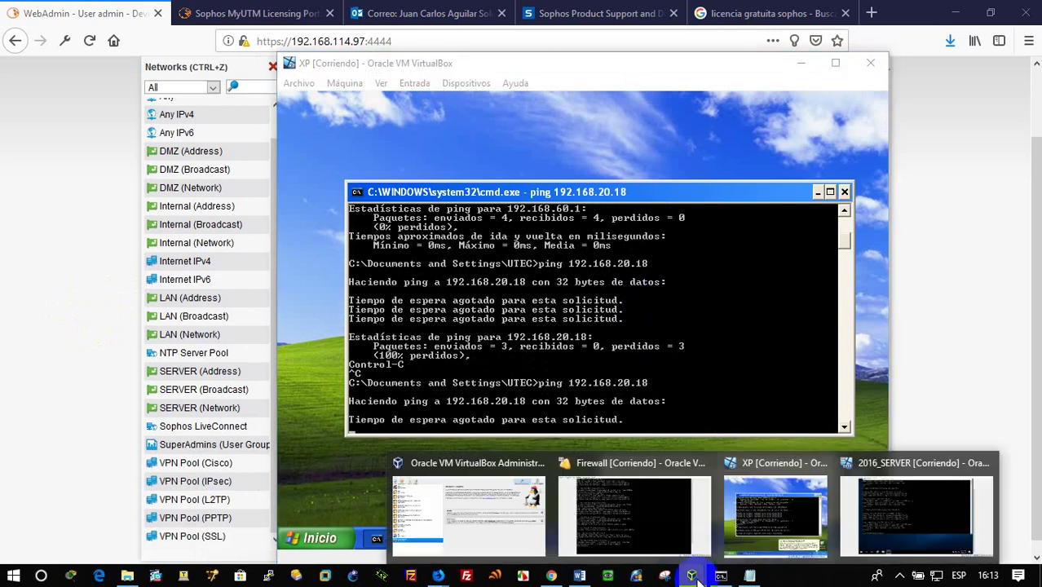
left_click(877, 498)
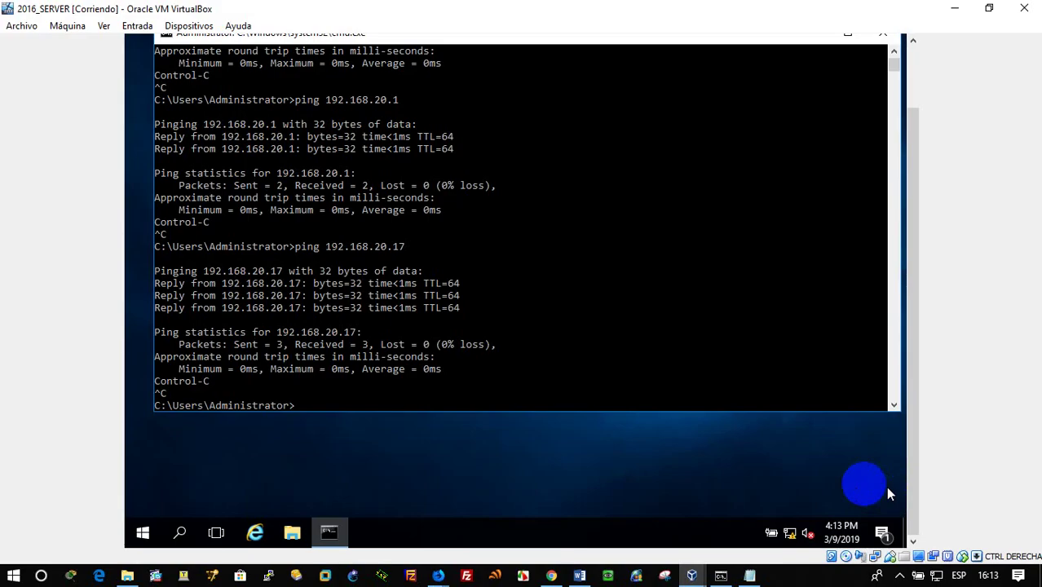
left_click(180, 534)
type("f")
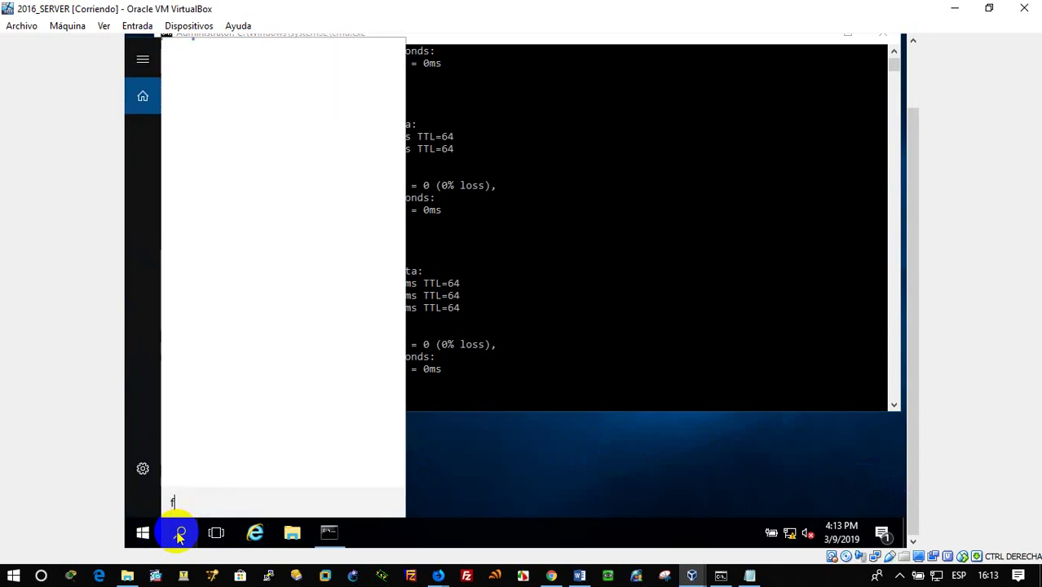
type("ire")
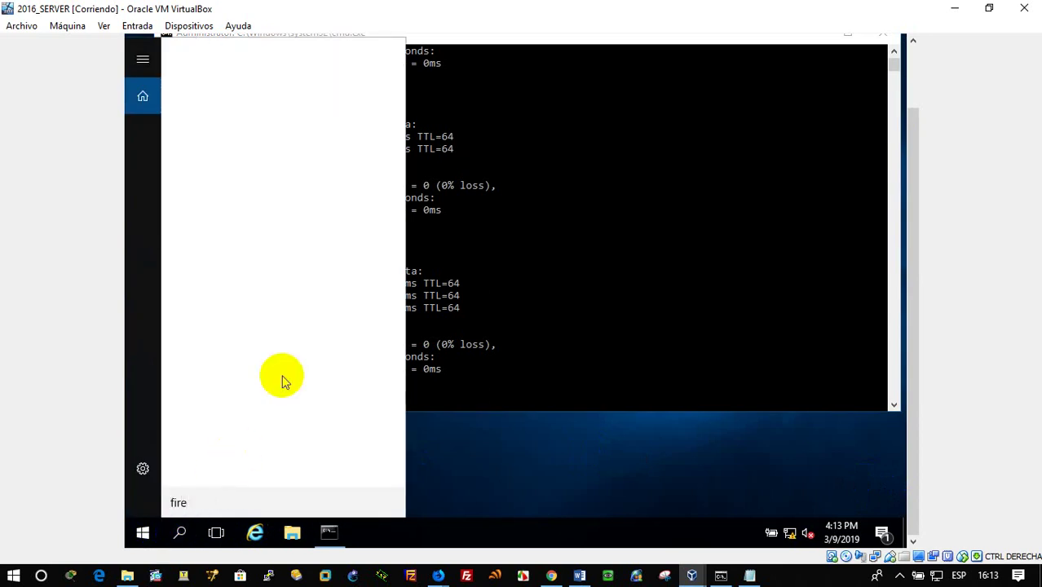
left_click(219, 509)
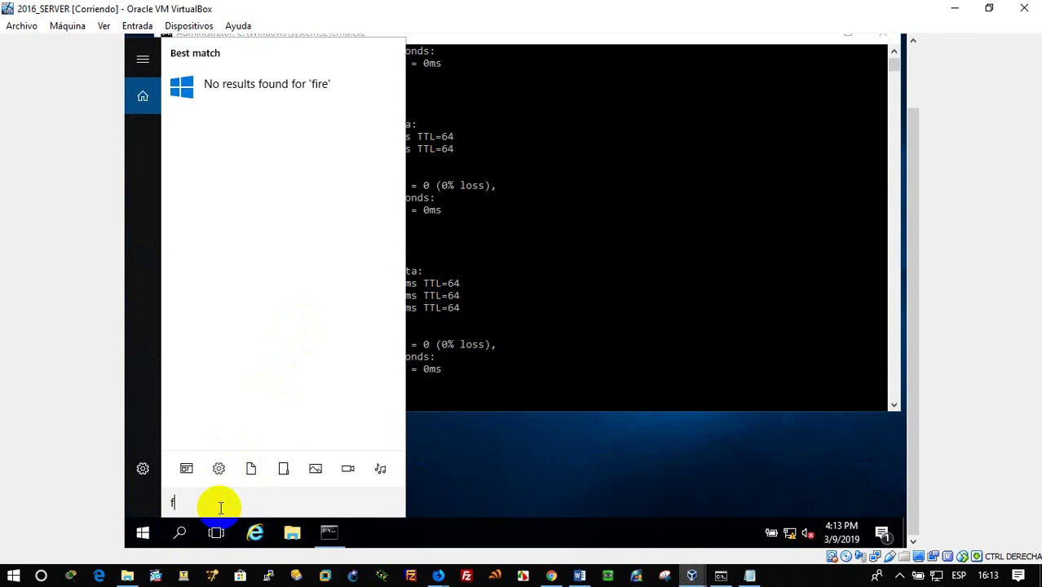
key("BackSpace")
type("fi")
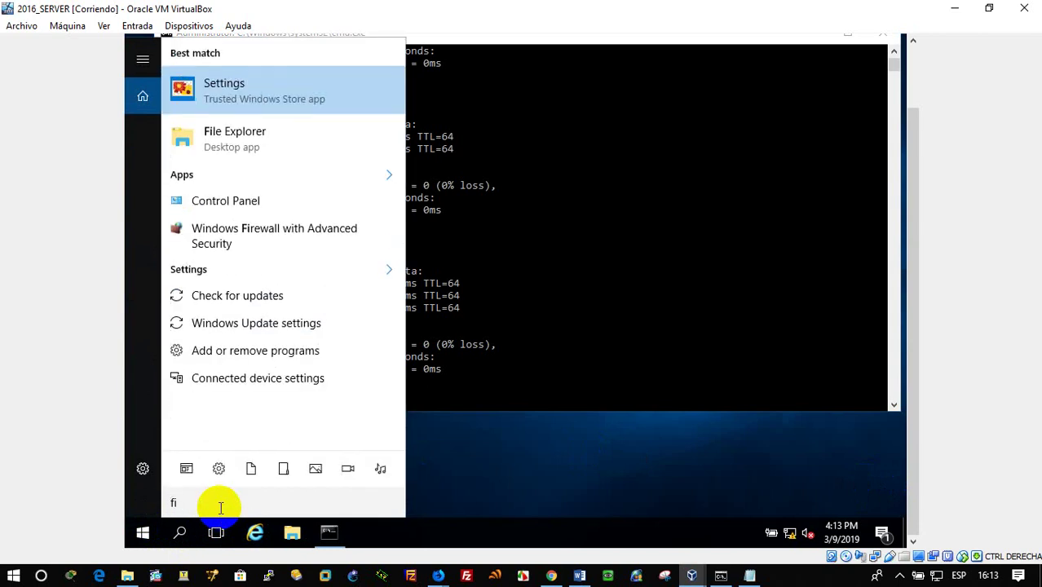
type("re")
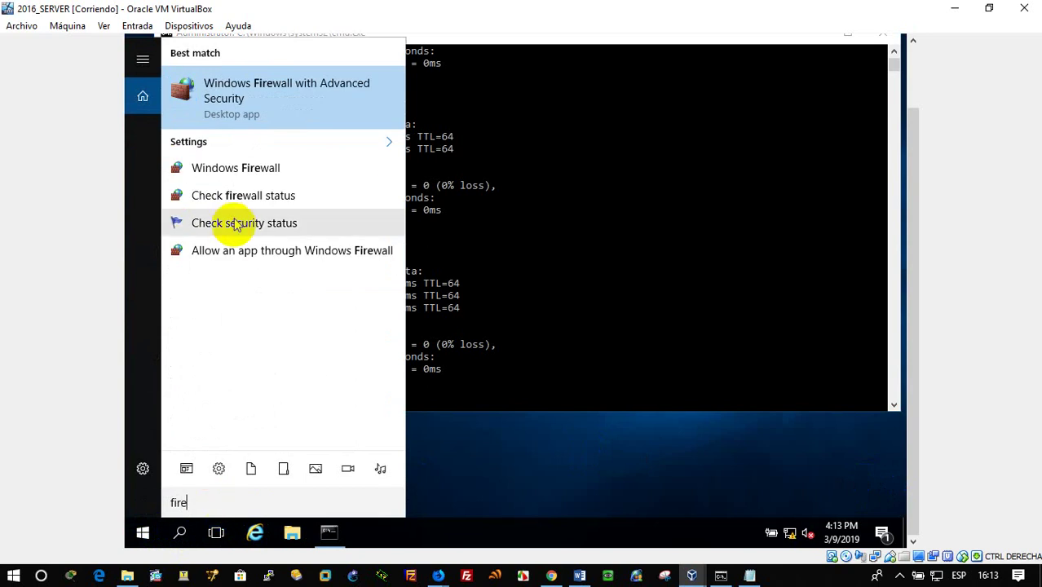
left_click(314, 88)
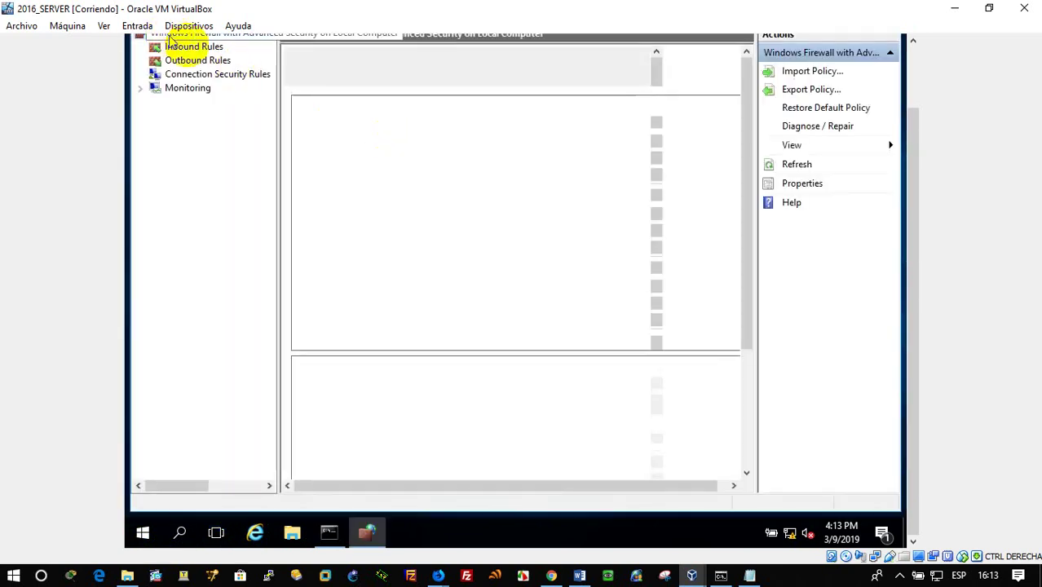
left_click(208, 49)
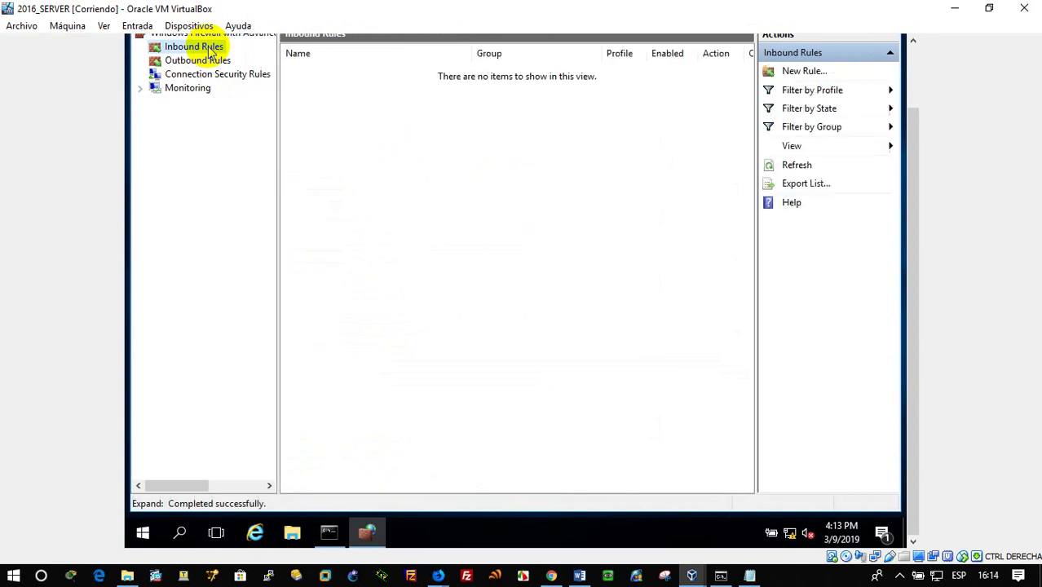
right_click(209, 49)
left_click(245, 58)
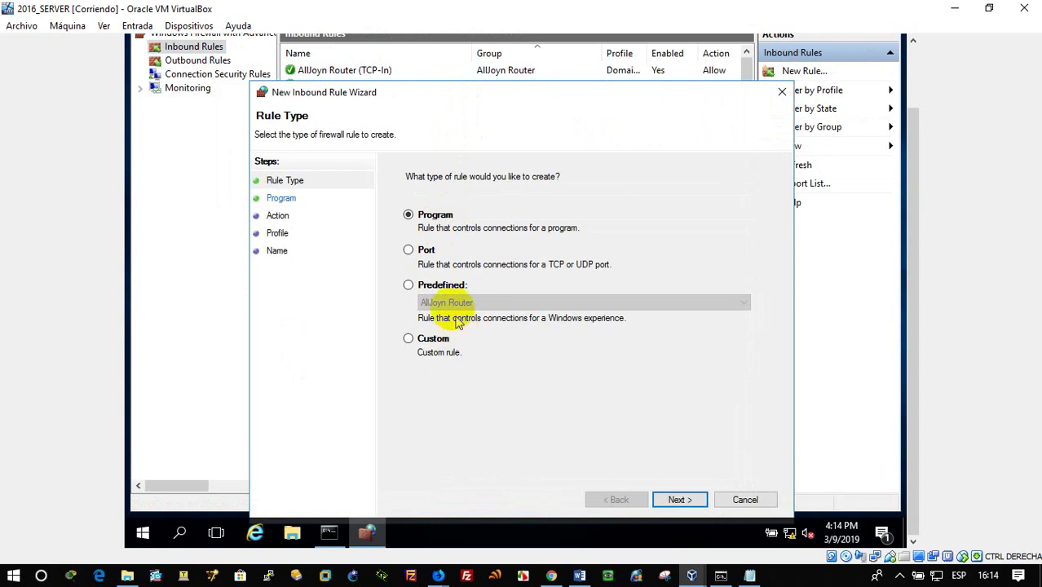
left_click(677, 498)
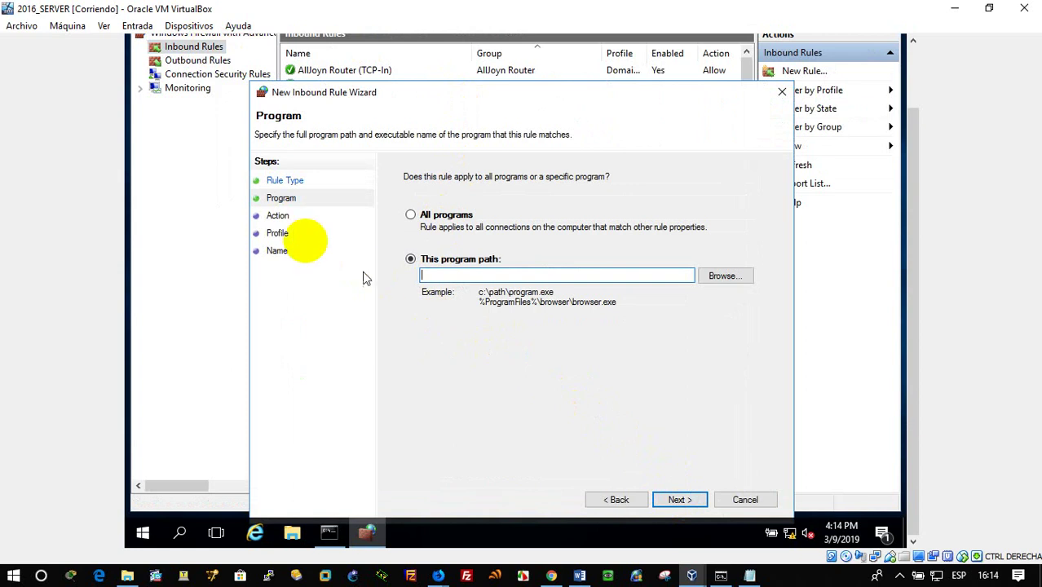
left_click(617, 497)
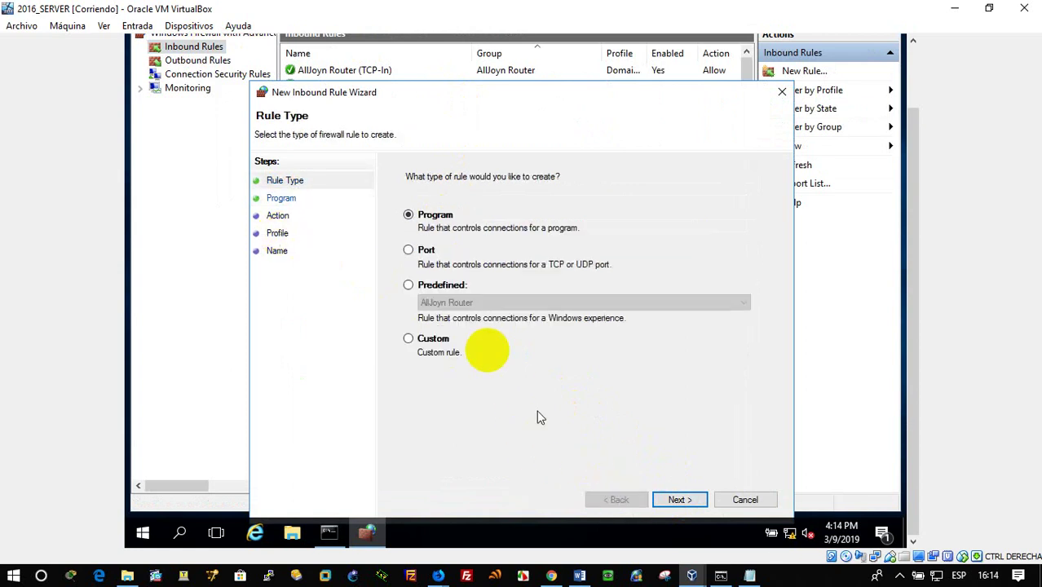
left_click(438, 344)
left_click(680, 500)
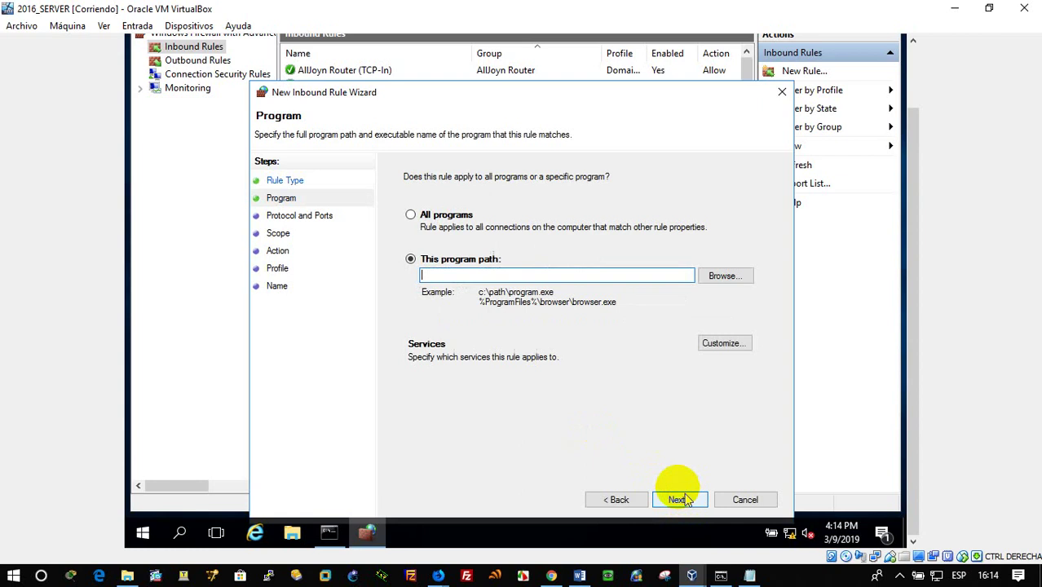
left_click(432, 276)
left_click(315, 219)
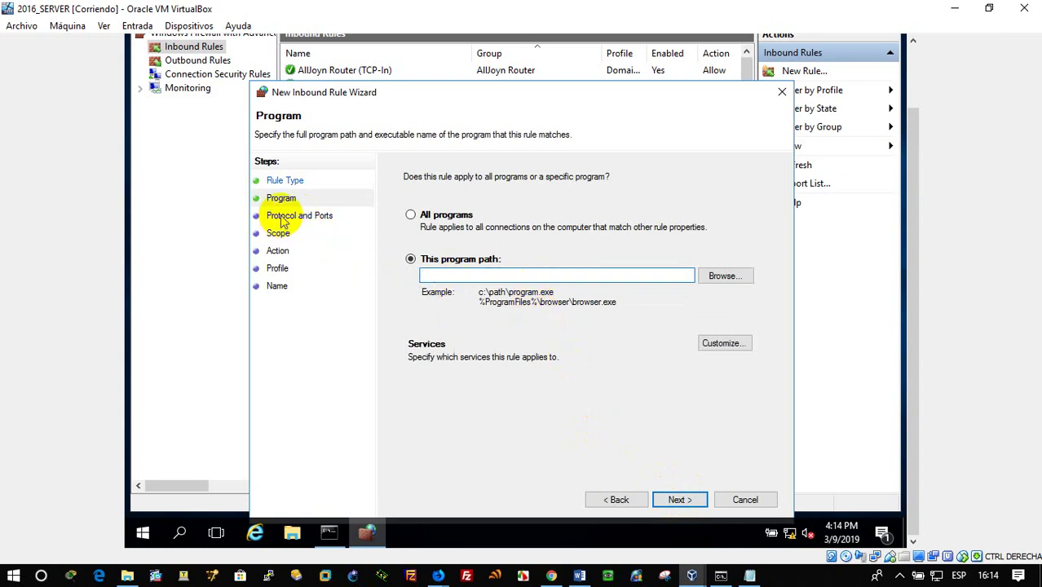
left_click(680, 501)
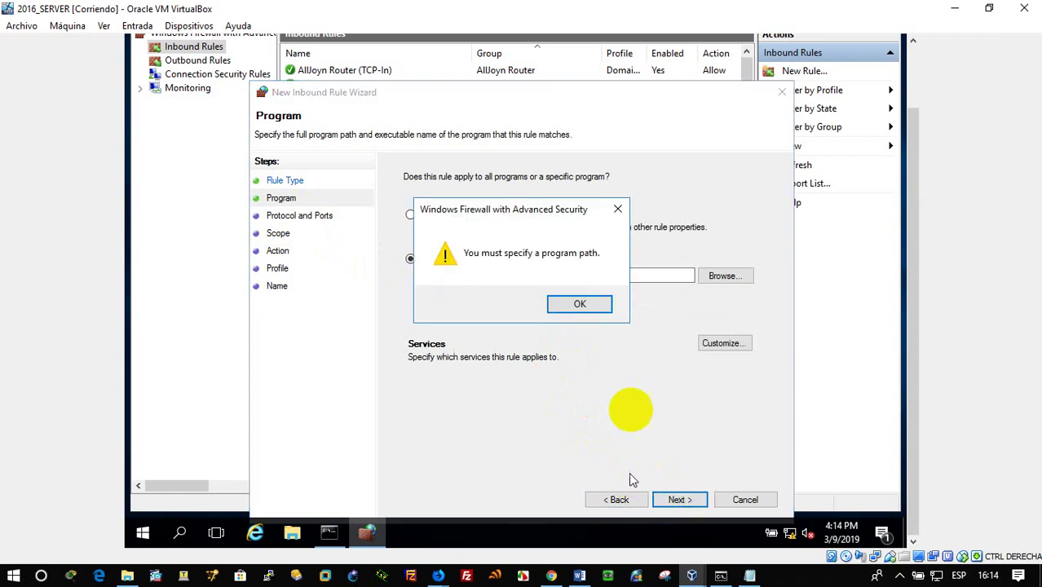
left_click(601, 308)
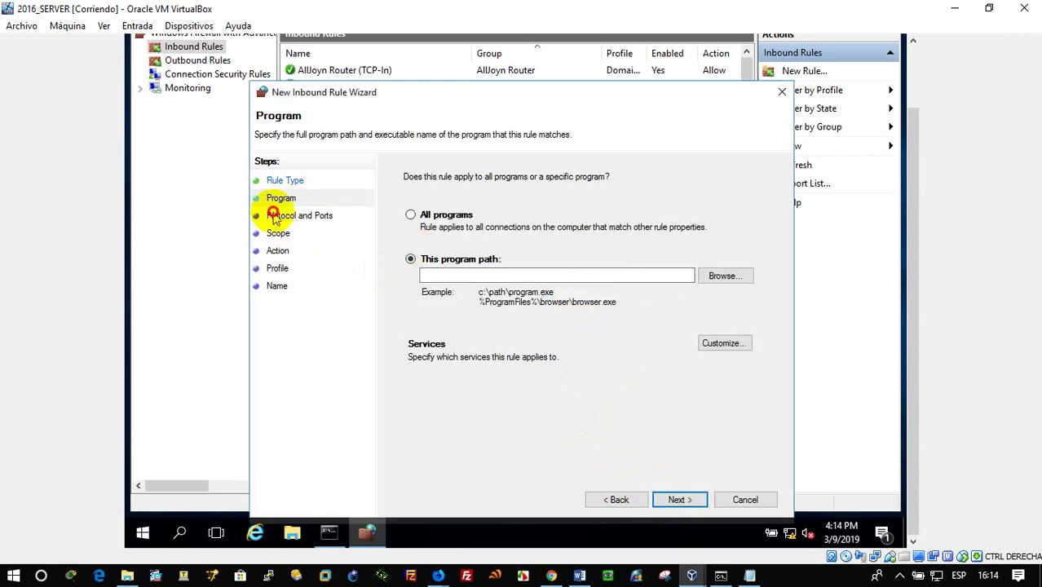
left_click(411, 215)
left_click(676, 497)
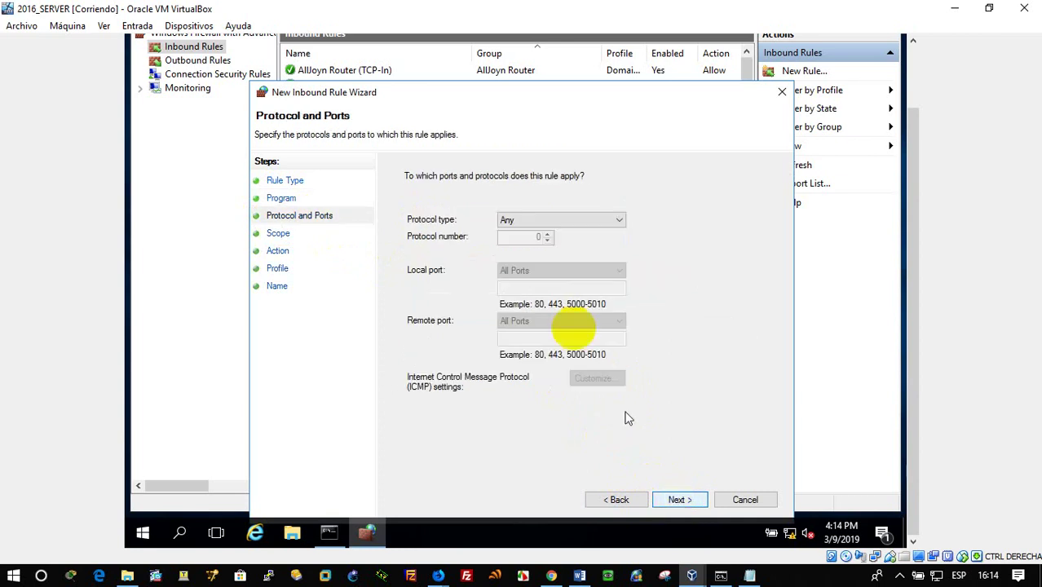
left_click(554, 221)
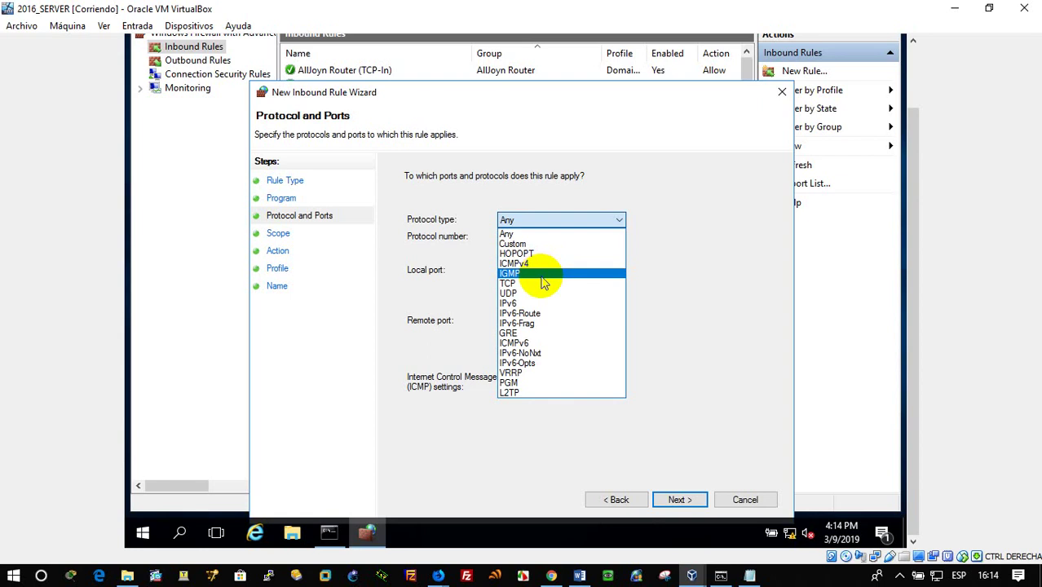
scroll(544, 283, "down", 9)
scroll(545, 283, "up", 9)
left_click(442, 319)
left_click(634, 504)
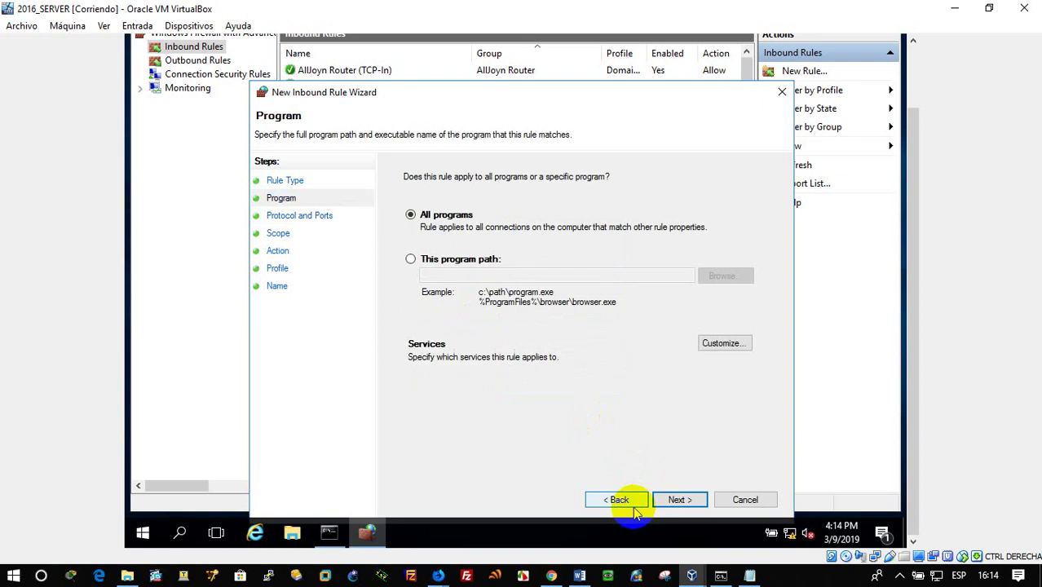
left_click(634, 505)
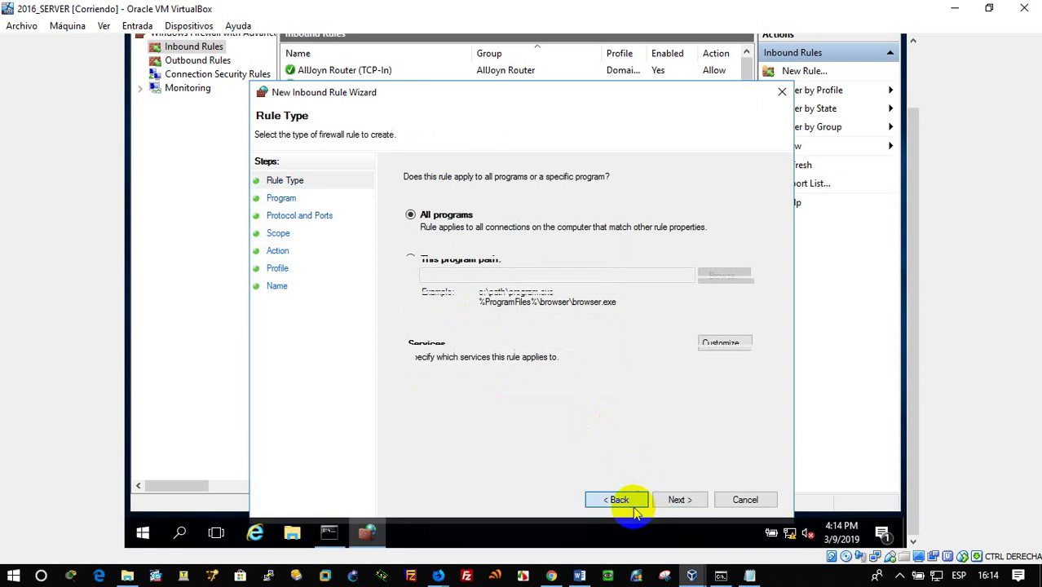
left_click(744, 499)
left_click(447, 462)
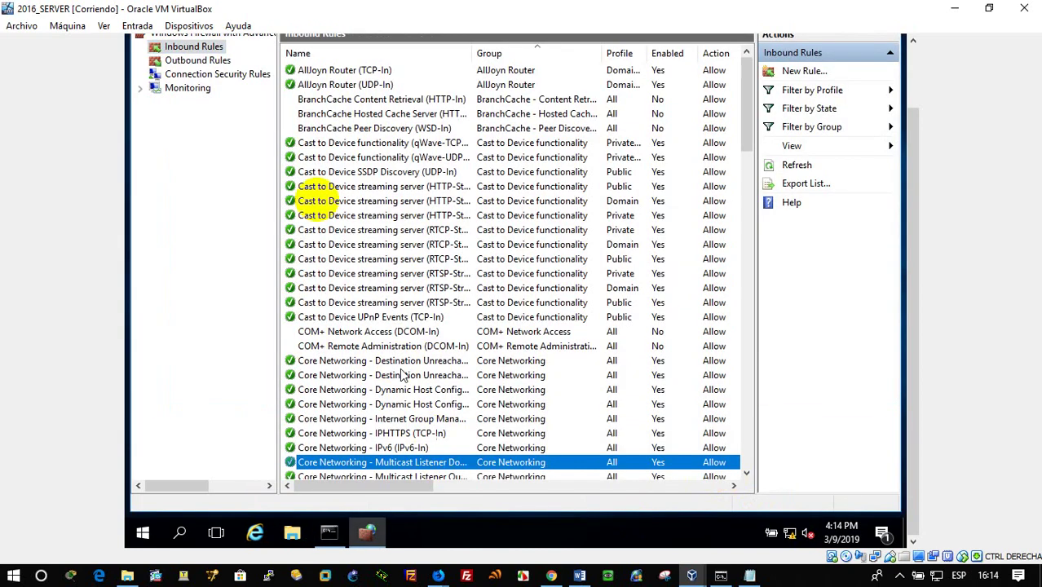
Step: Start a new inbound rule in Windows Firewall and stay at the choice of rule type
right_click(219, 49)
left_click(286, 51)
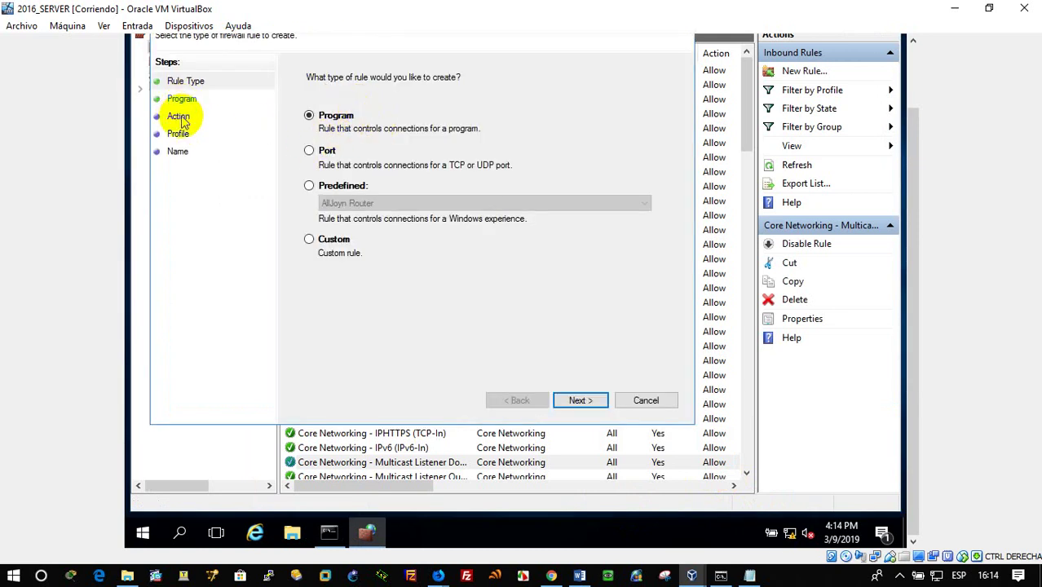
key("Return")
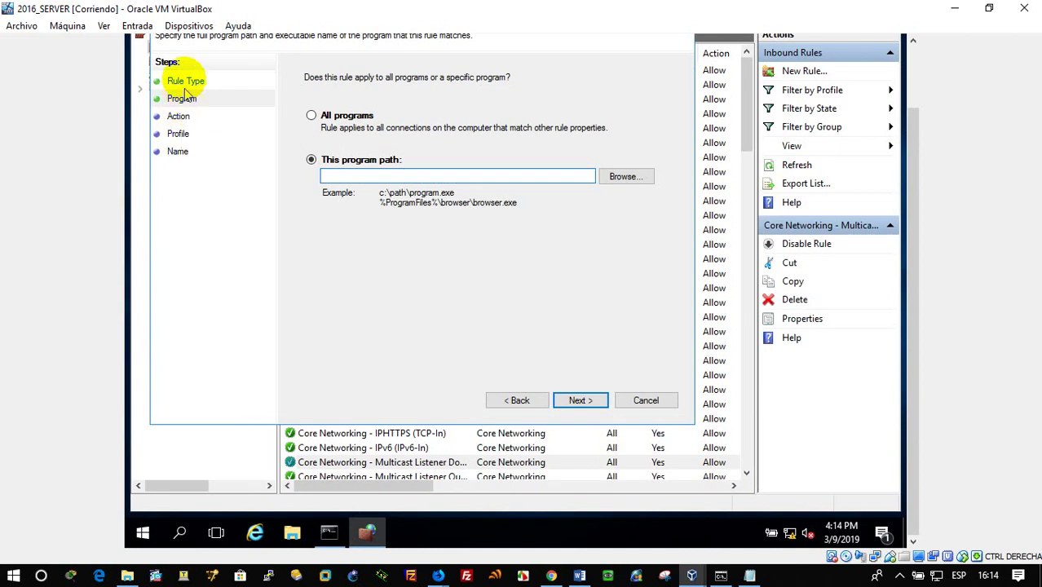
left_click(184, 81)
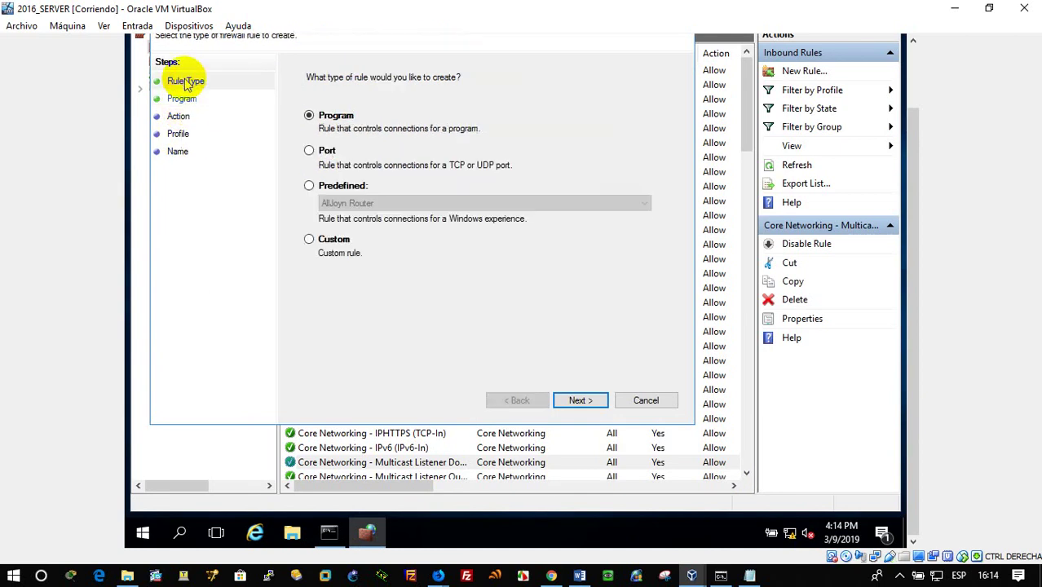
left_click(353, 188)
left_click(356, 203)
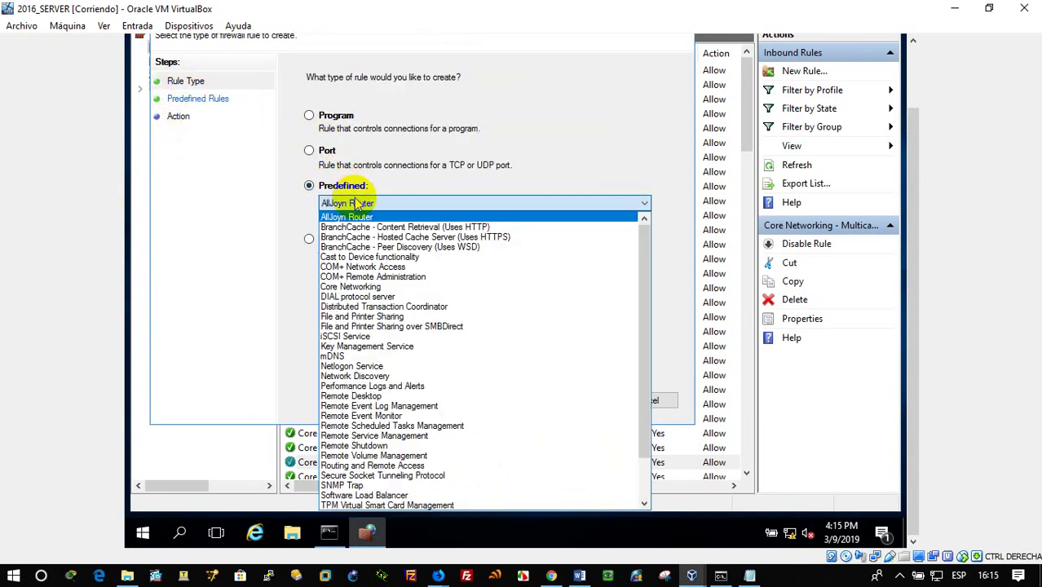
left_click(356, 204)
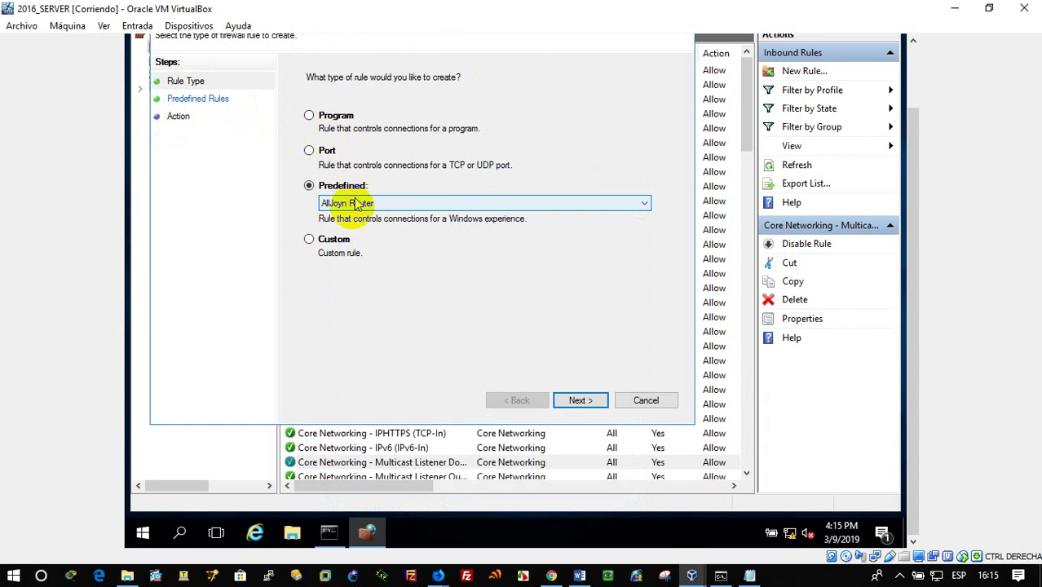
left_click(341, 243)
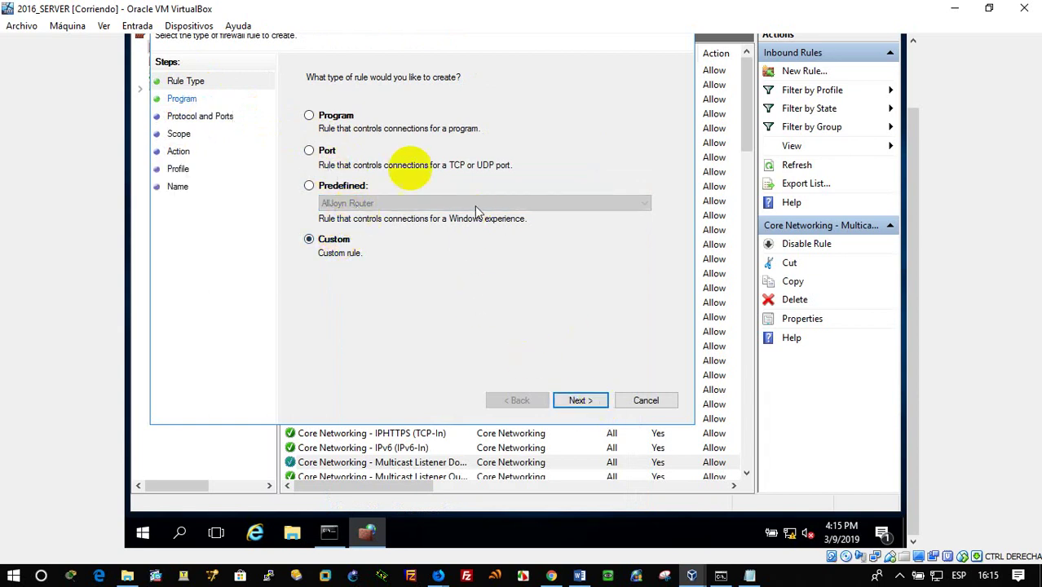
left_click(335, 157)
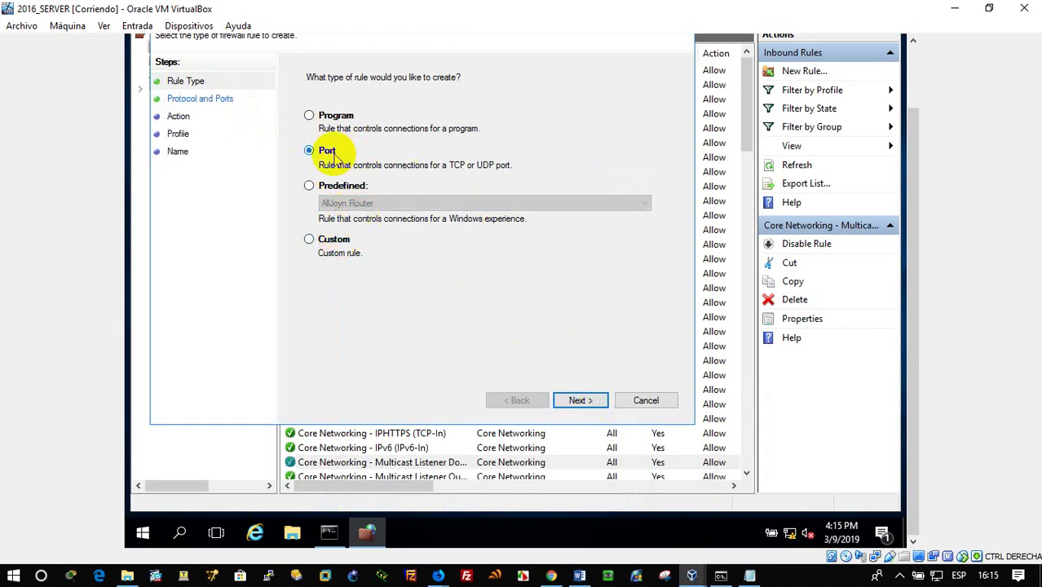
left_click(582, 400)
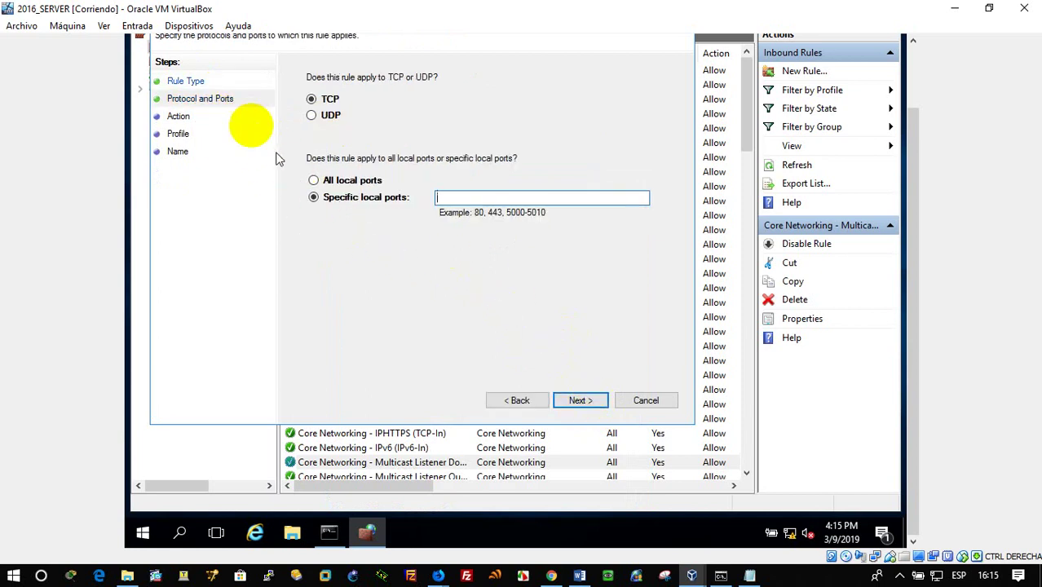
left_click(187, 85)
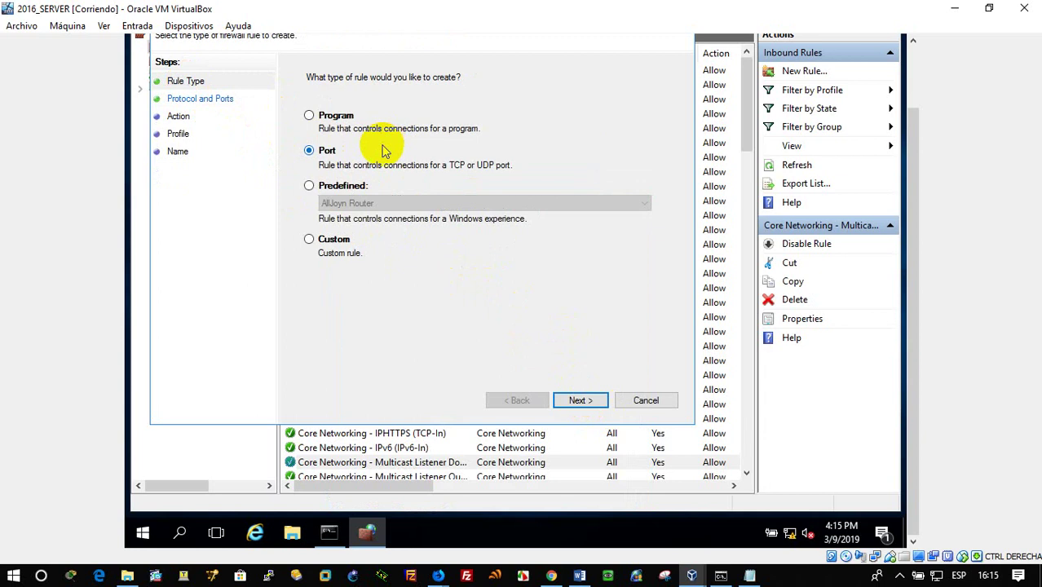
Step: Make the inbound rule a Program rule for all programs and set its action to allow the connection
left_click(309, 115)
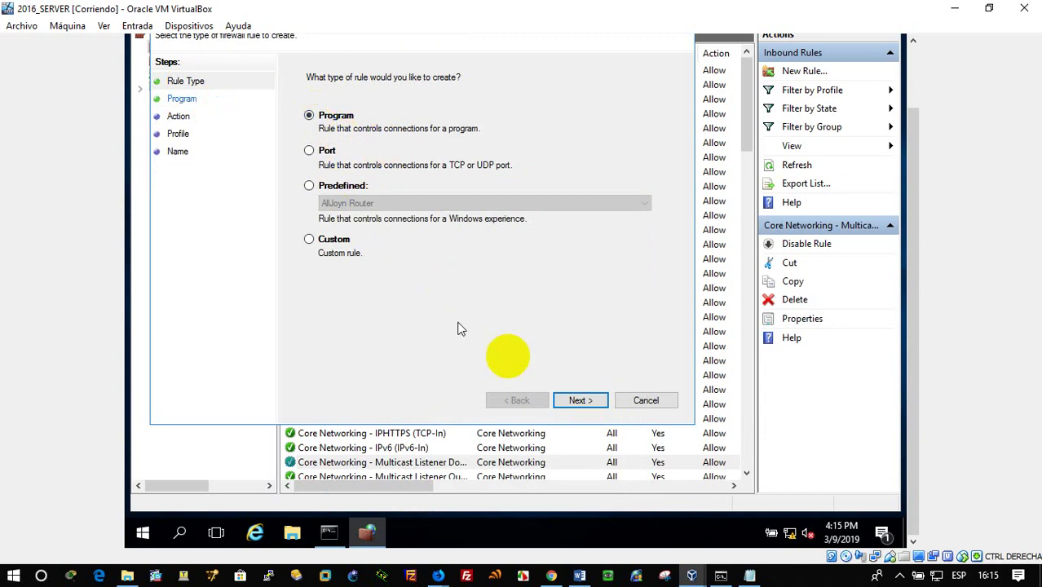
left_click(576, 400)
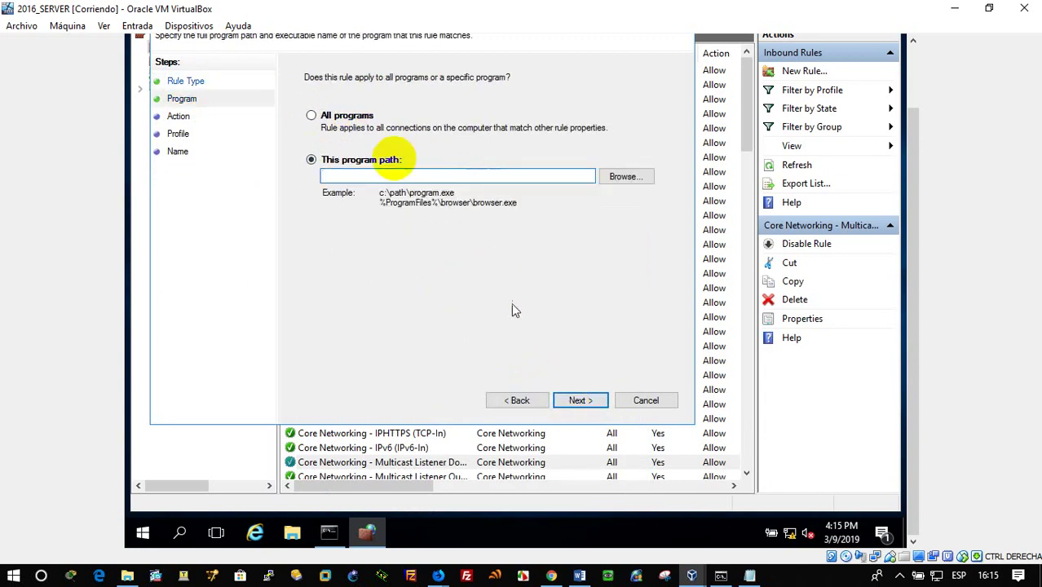
left_click(331, 118)
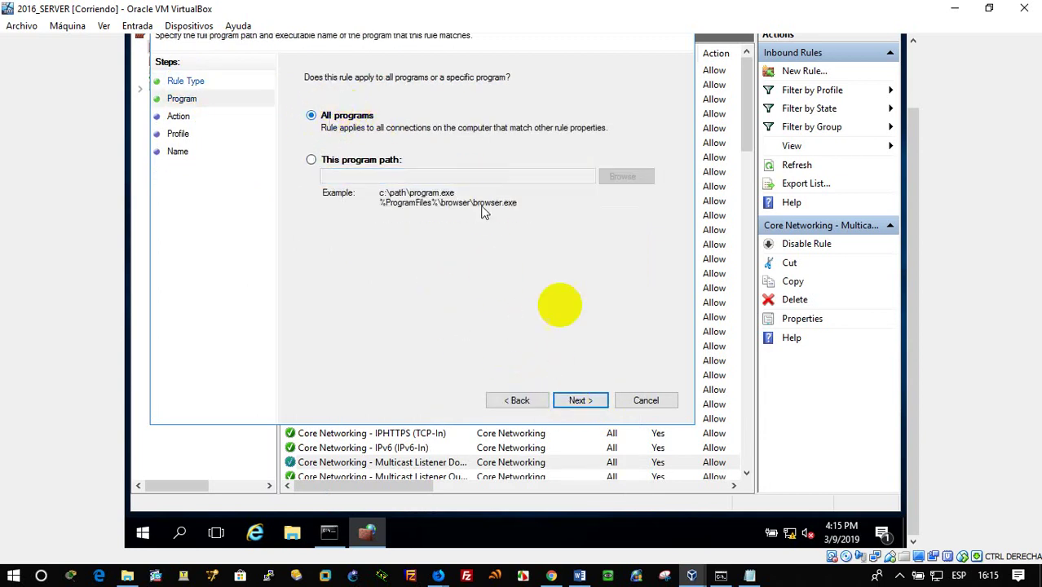
left_click(581, 401)
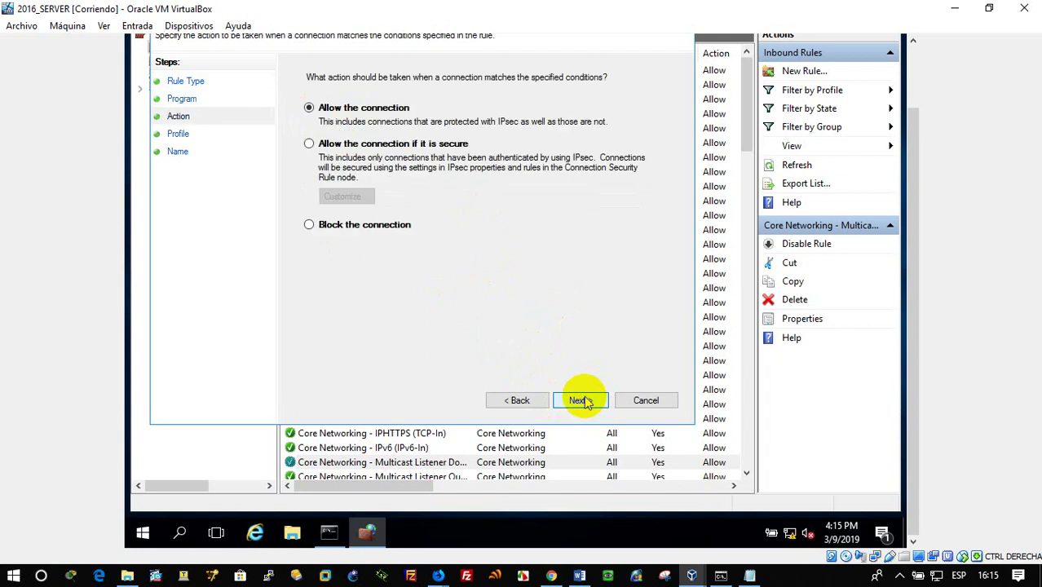
left_click(581, 400)
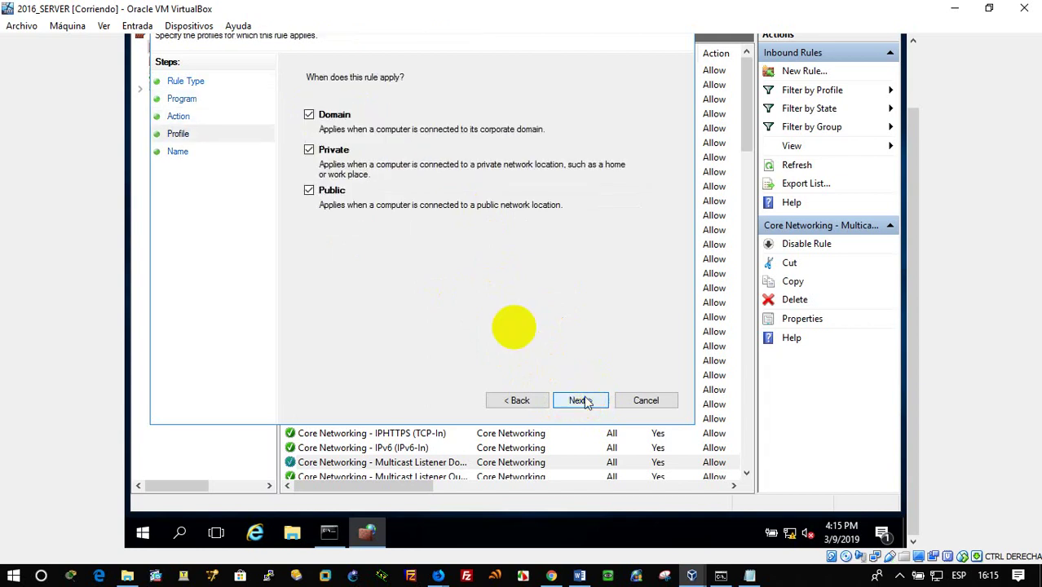
Step: Review the rule type, program and action settings of the unfinished inbound rule and discard the rule
left_click(186, 81)
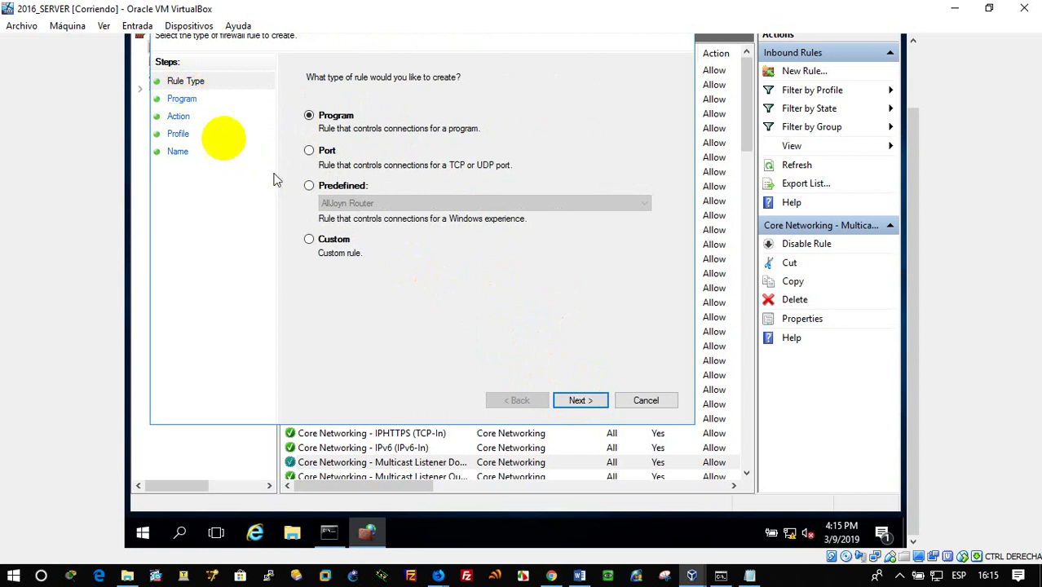
left_click(194, 106)
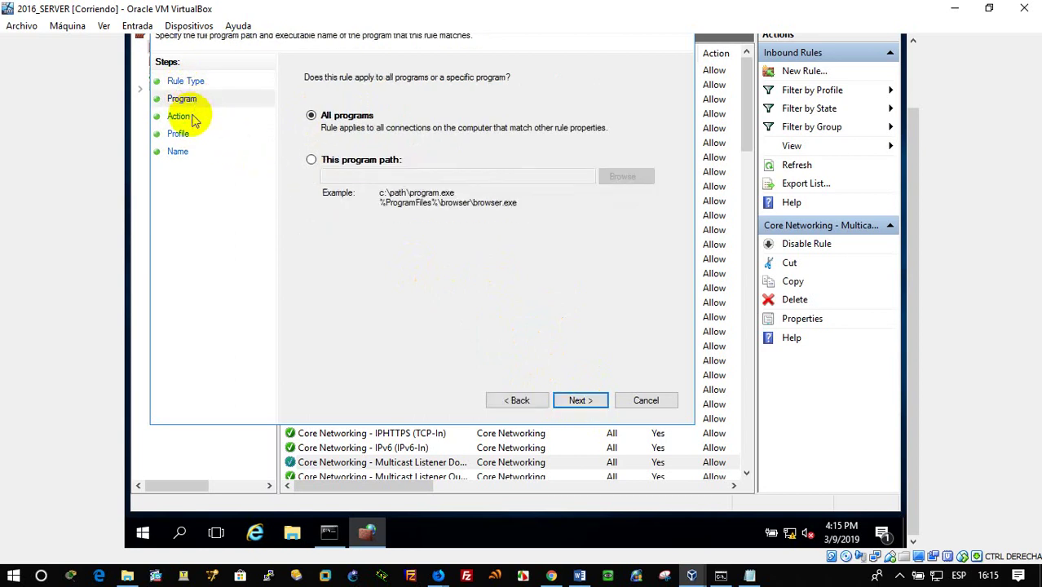
left_click(181, 118)
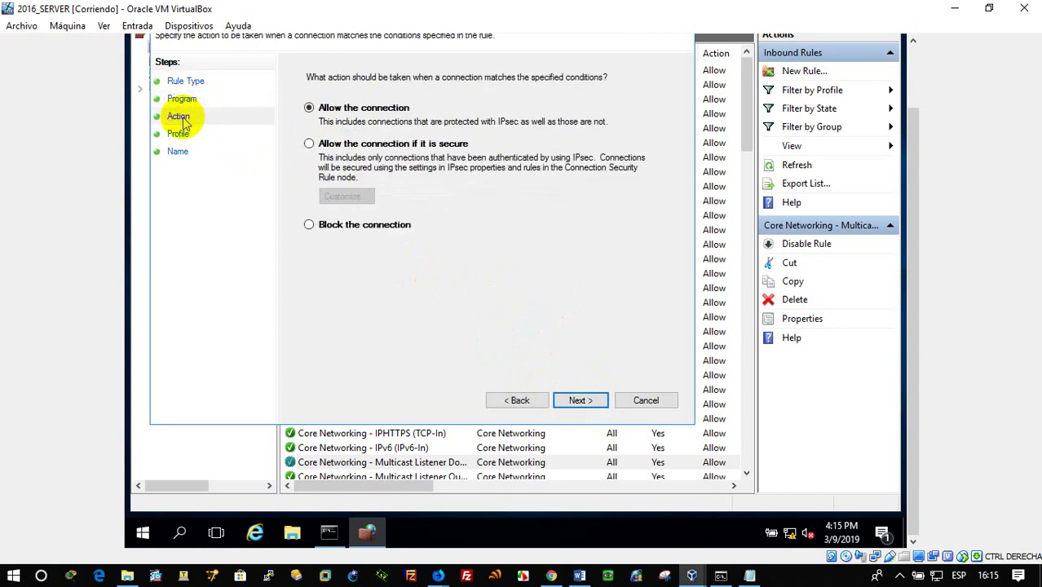
left_click(520, 401)
left_click(519, 401)
left_click(644, 400)
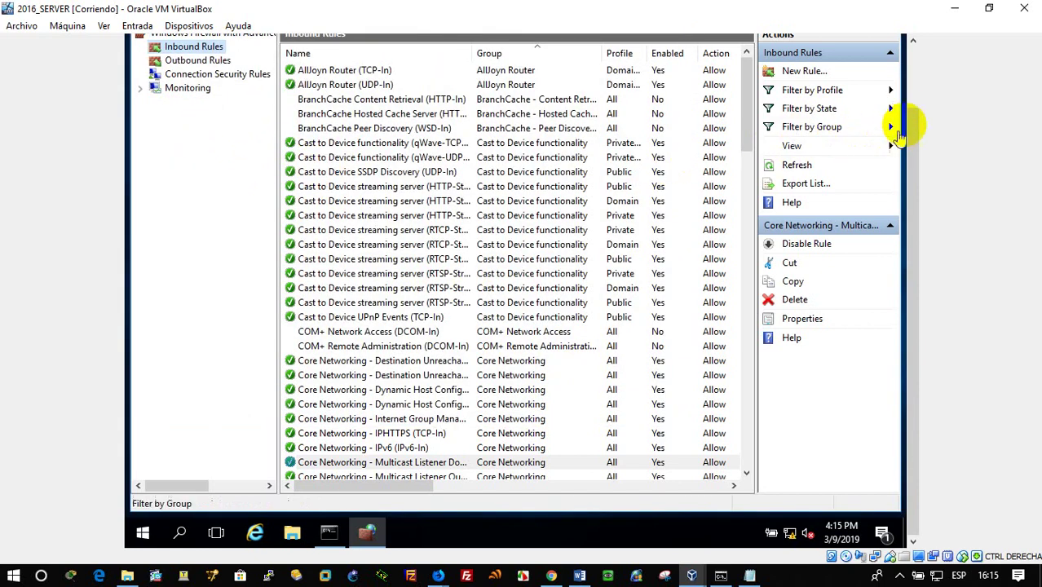
Step: Start another new inbound rule in Windows Firewall and set its rule type to Custom
left_click_drag(919, 117, 914, 12)
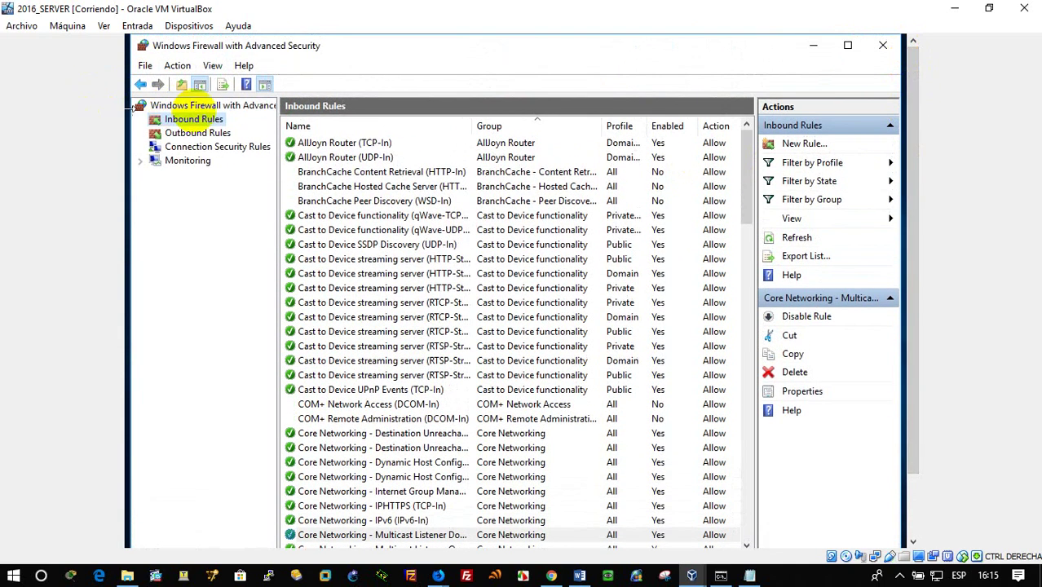
right_click(195, 121)
left_click(241, 129)
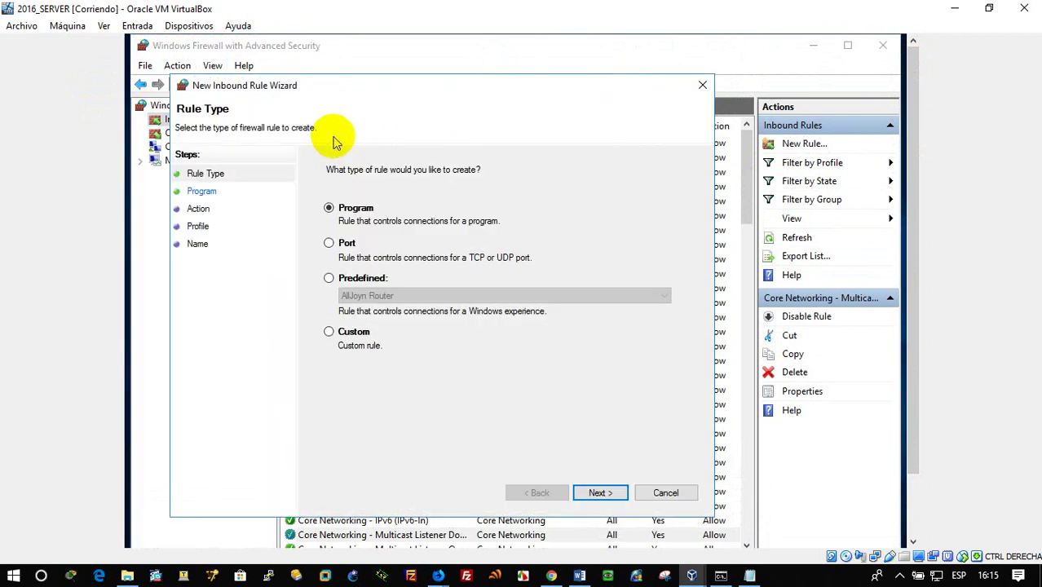
left_click(330, 279)
left_click(350, 295)
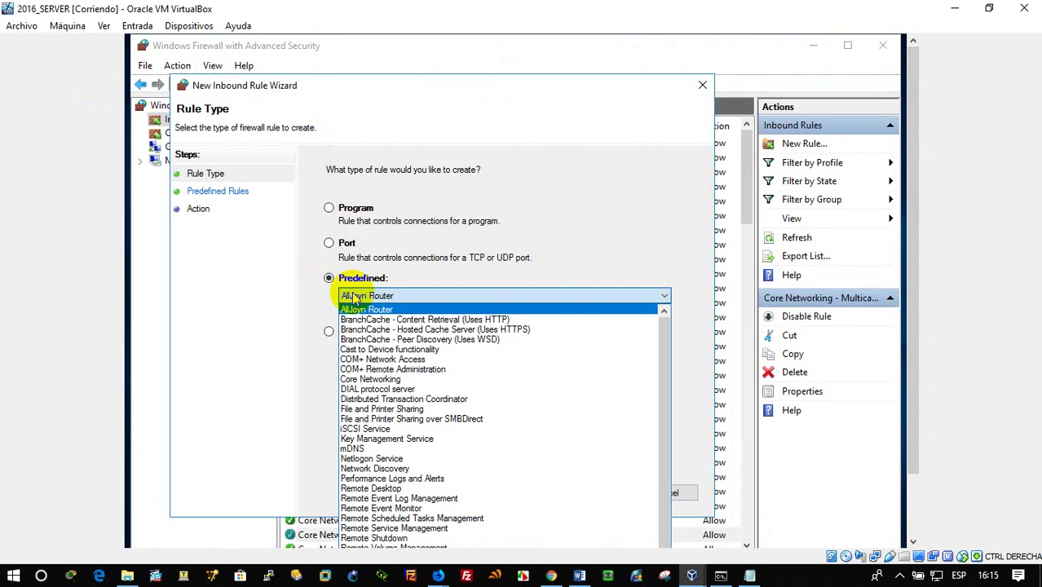
key("i")
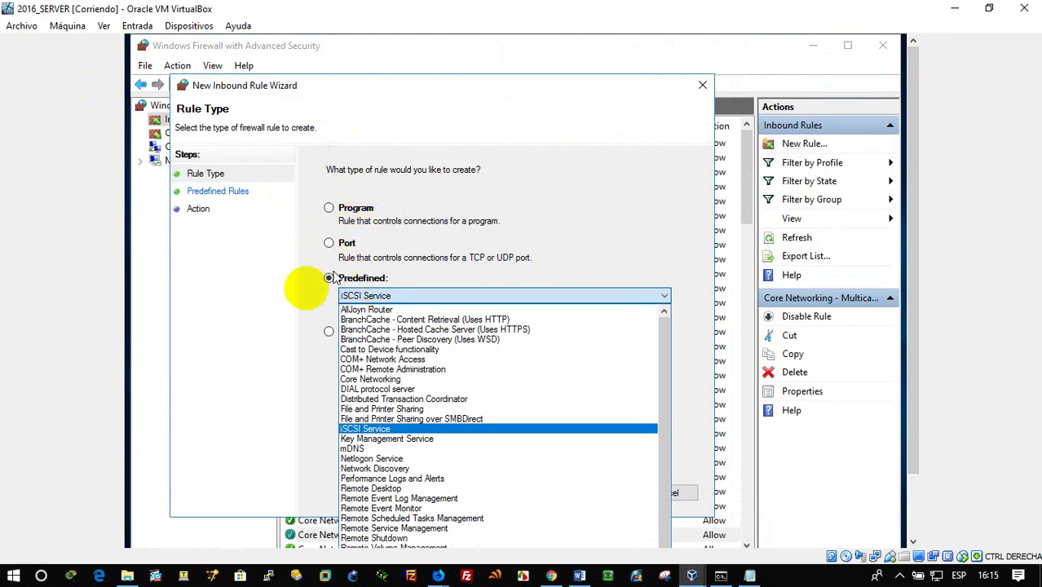
left_click(330, 278)
left_click(353, 332)
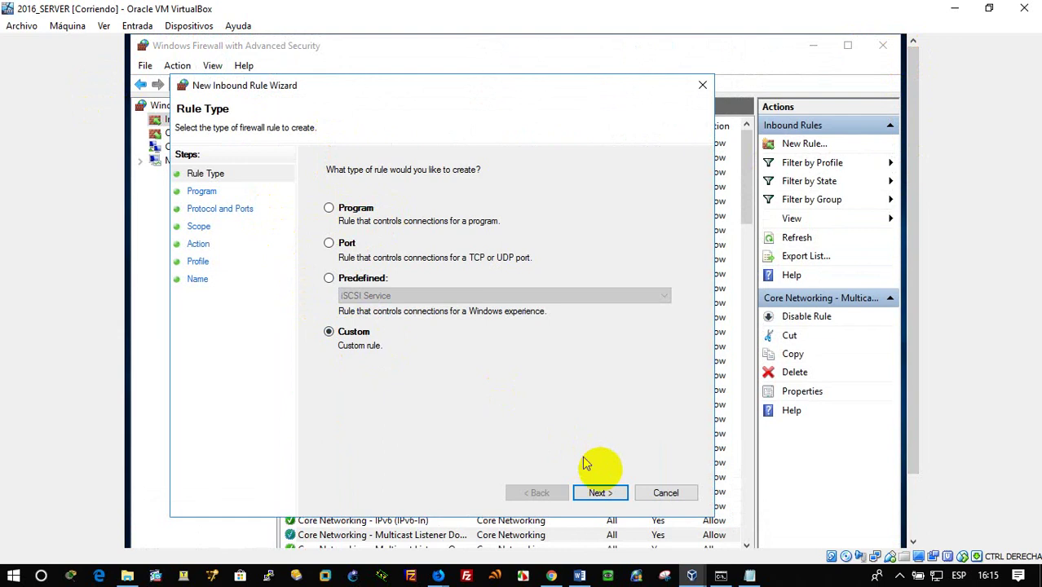
Step: Set the custom inbound rule's protocol type to ICMPv4
left_click(242, 210)
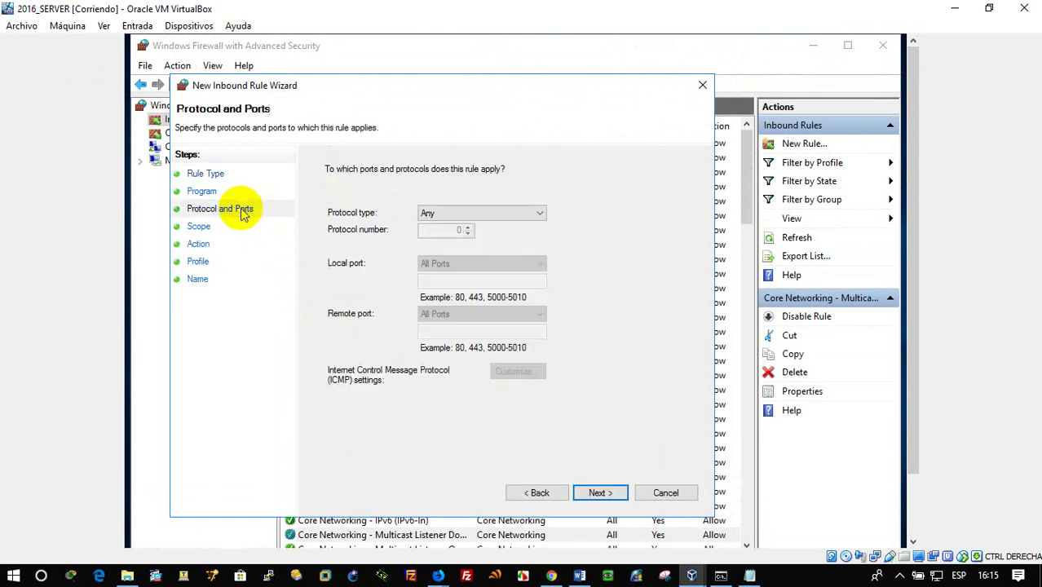
left_click(463, 214)
key("Down")
key("Down")
key("Down")
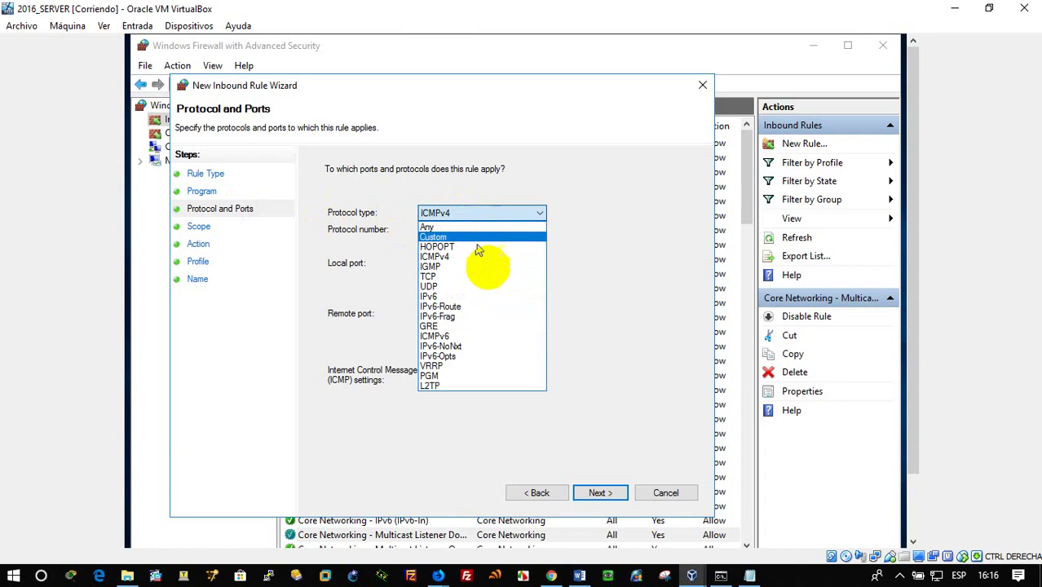
left_click(379, 324)
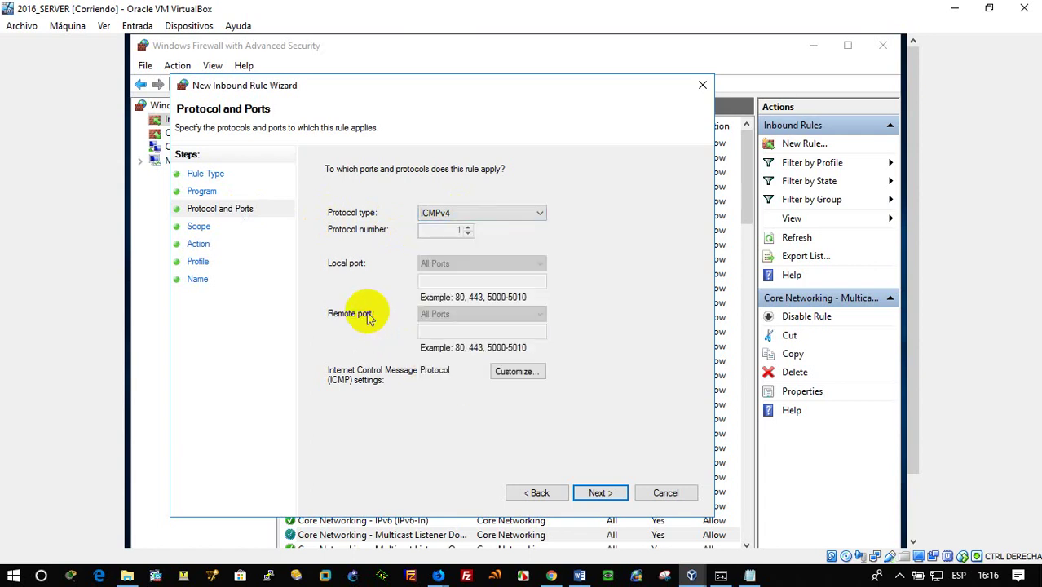
Step: Customize the rule's ICMP settings to apply only to the specific ICMP type Echo Request
left_click(507, 373)
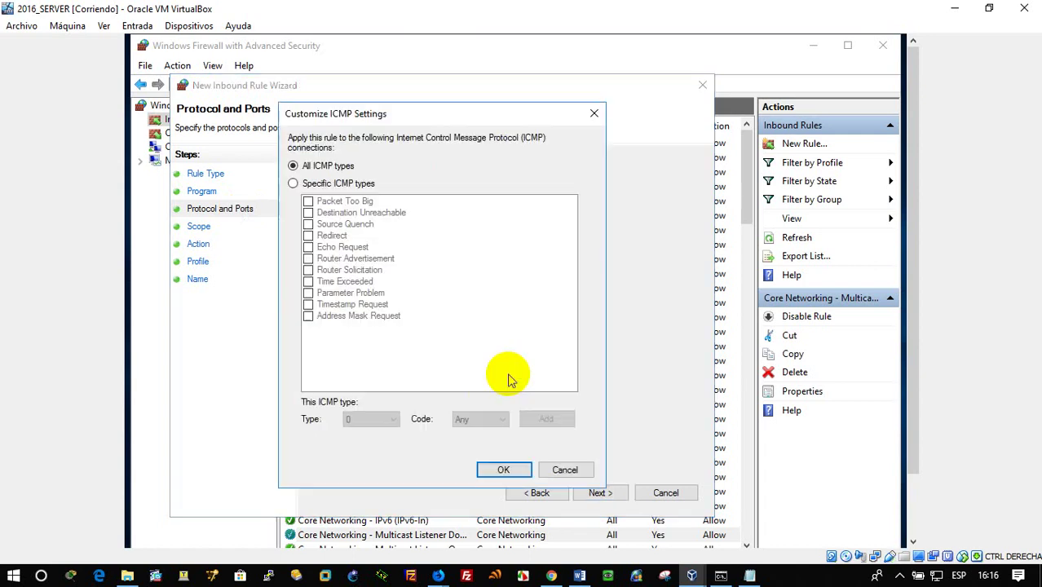
left_click(316, 186)
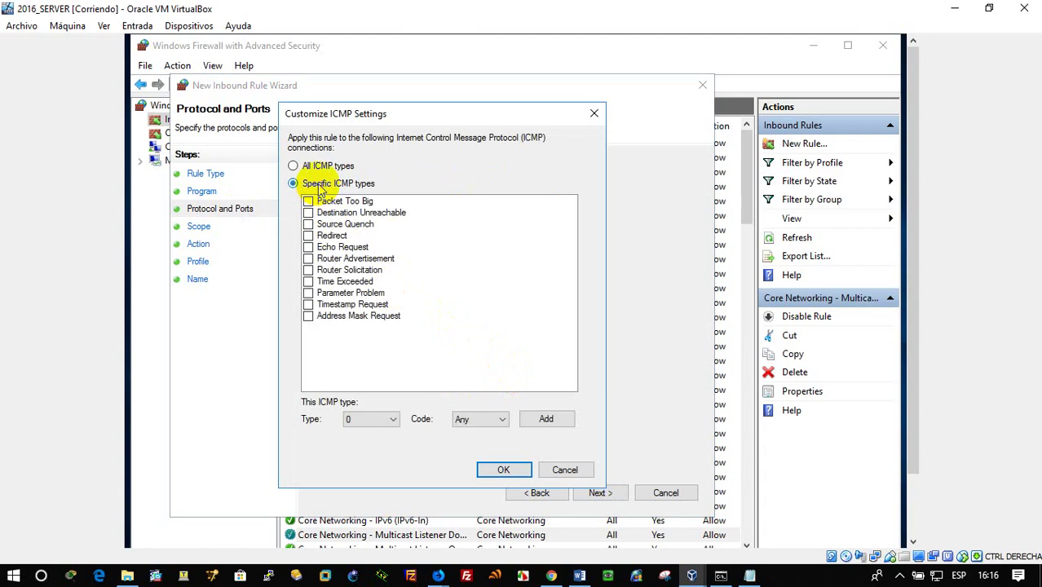
left_click(307, 248)
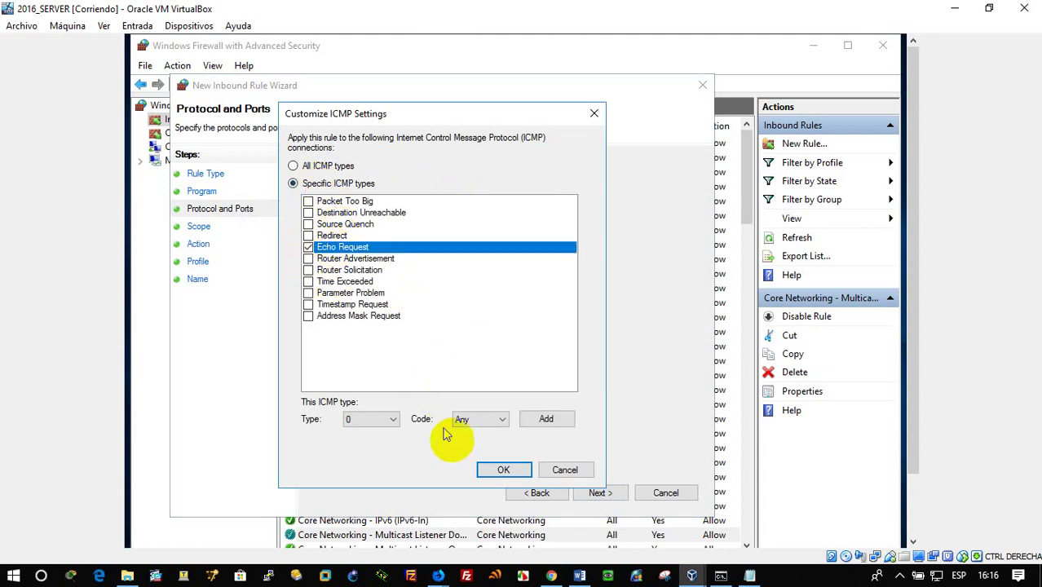
left_click(497, 468)
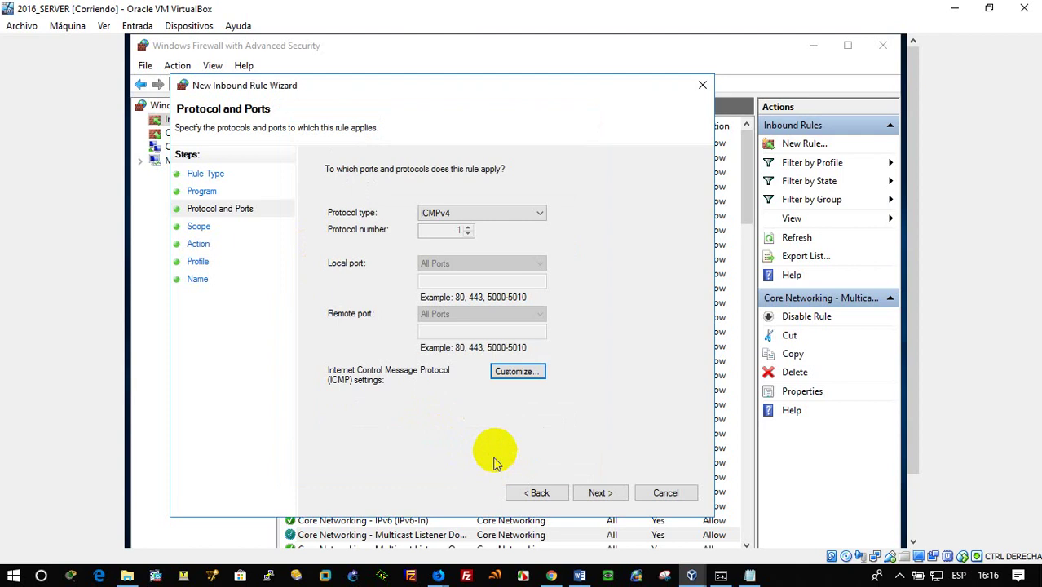
Step: Allow the connection for any IP address and all three profiles, and finish the rule with the name ICMP_permit
left_click(600, 495)
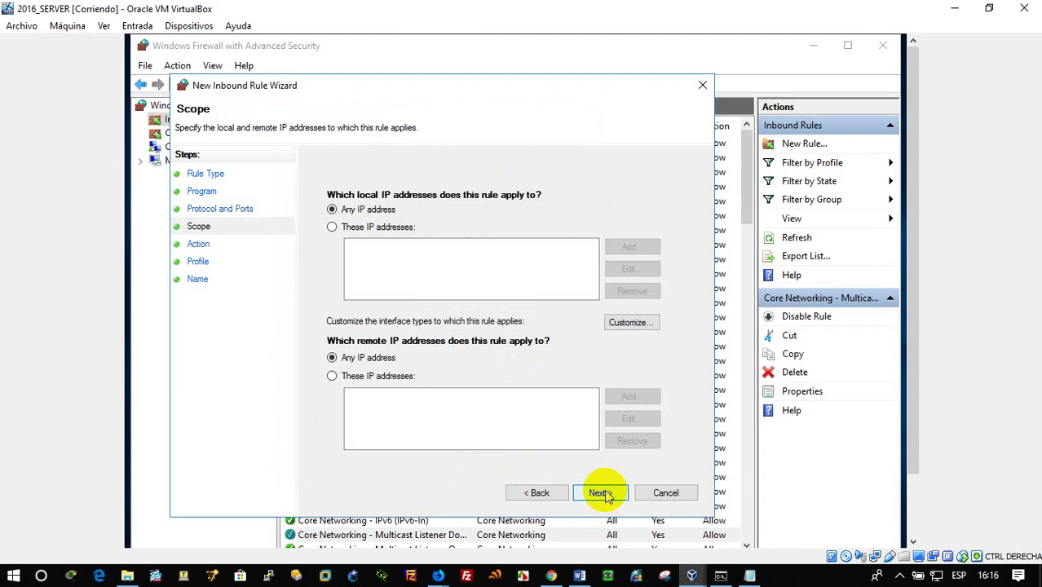
left_click(608, 497)
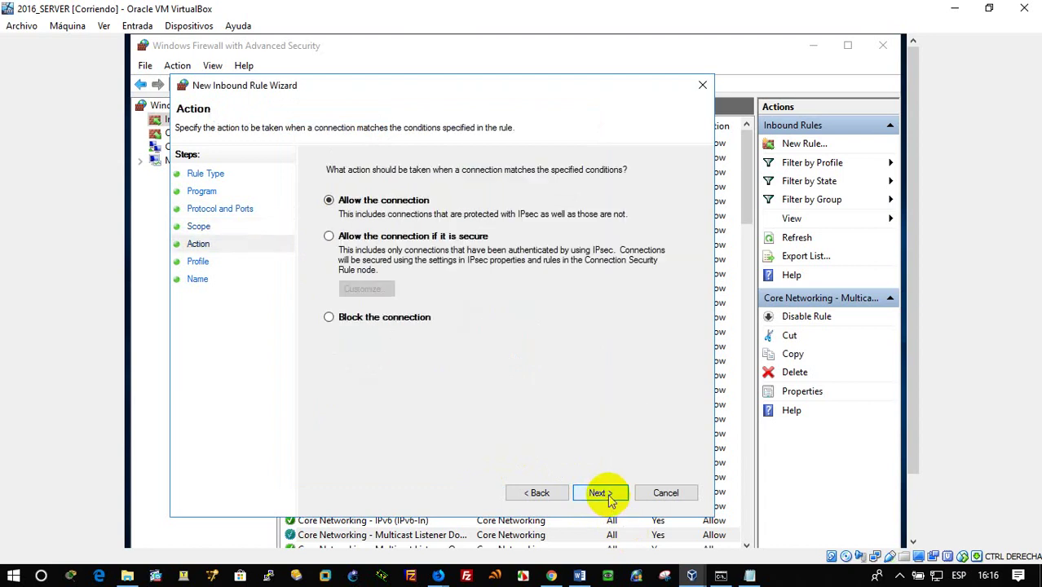
left_click(608, 497)
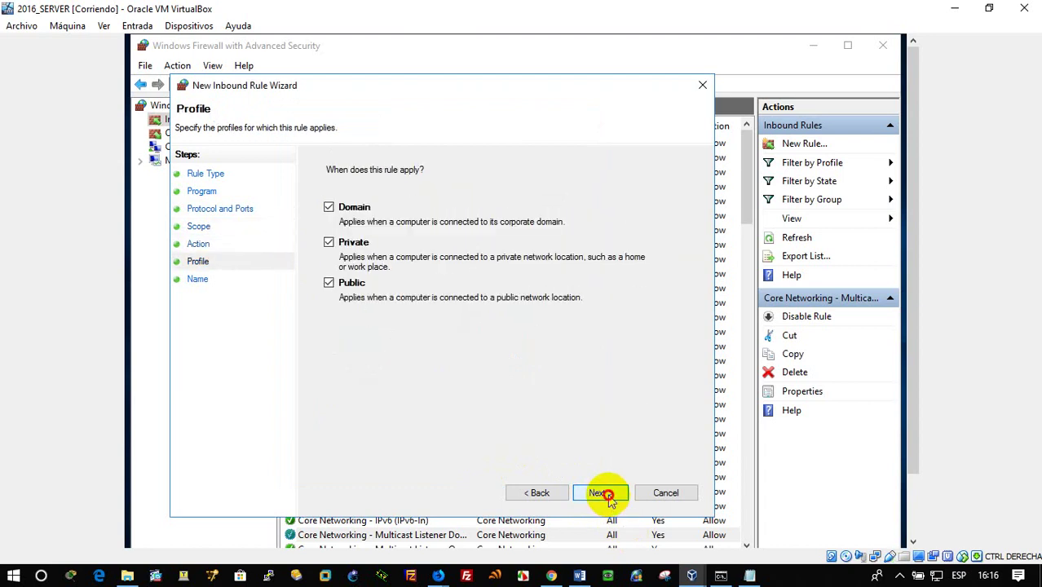
left_click(608, 497)
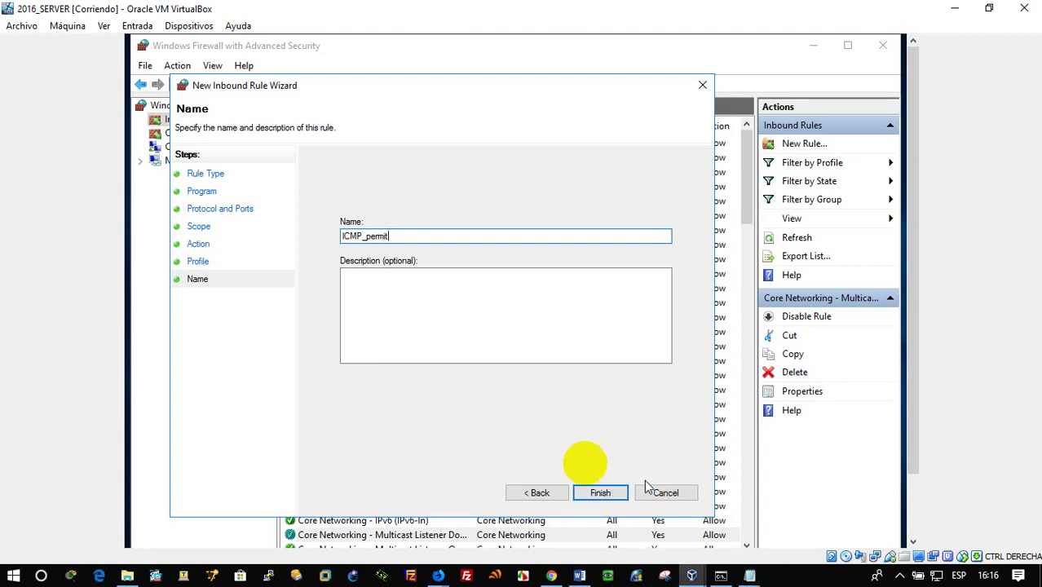
left_click(597, 497)
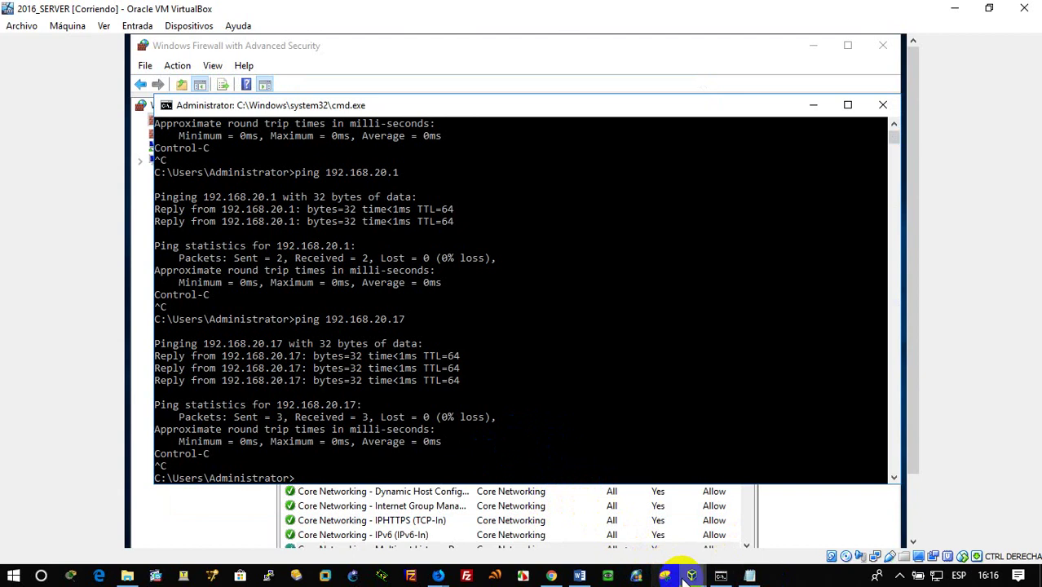
Step: Switch to the XP virtual machine and ping 192.168.20.18 from its command prompt
mouse_move(692, 575)
left_click(743, 545)
left_click(677, 377)
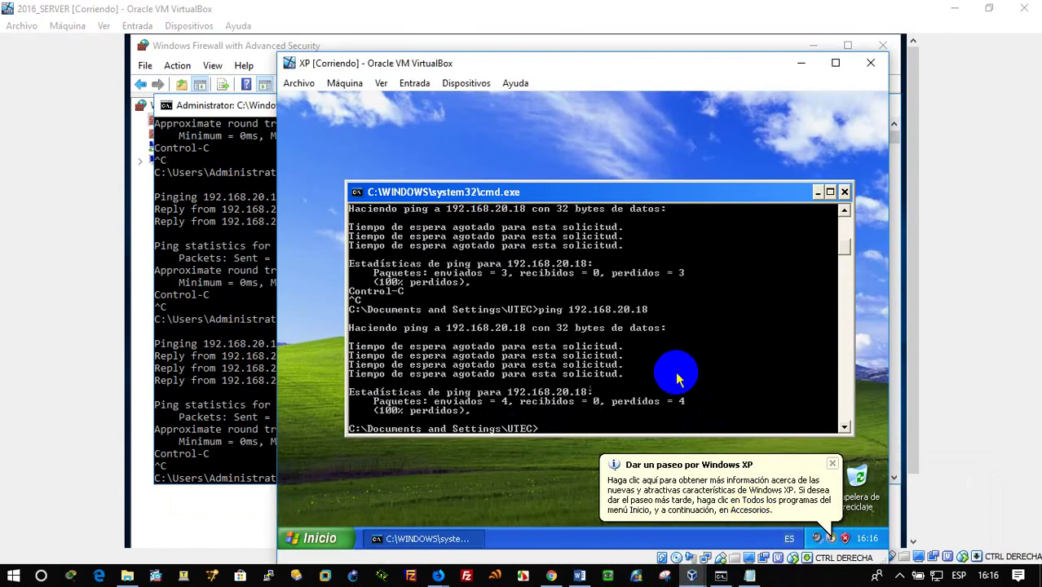
key("Return")
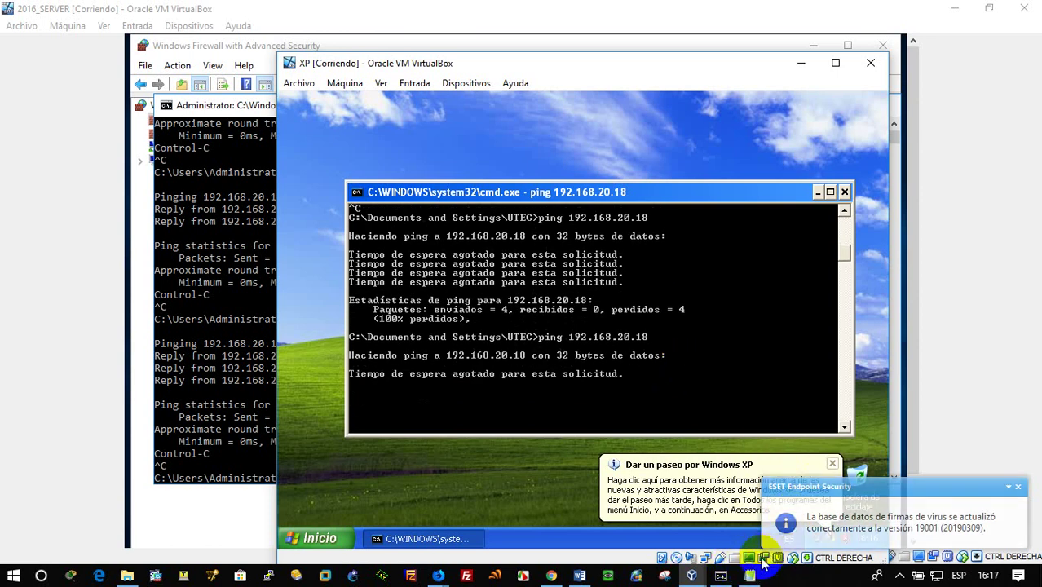
Step: Switch to the 2016_SERVER virtual machine and check the ICMP_permit rule's properties, including its ICMP types, without changing anything
mouse_move(693, 577)
left_click(884, 515)
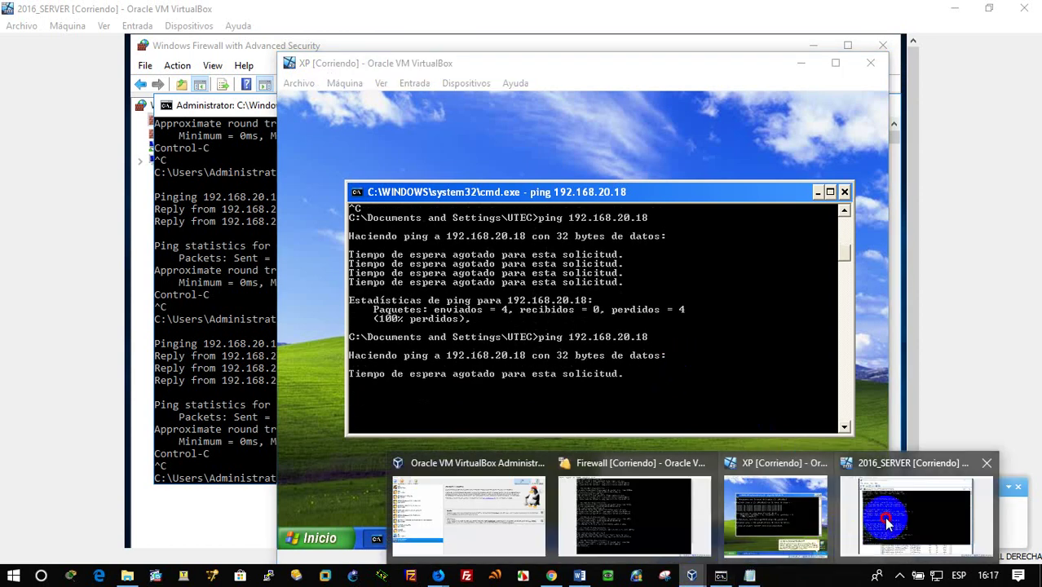
left_click(434, 519)
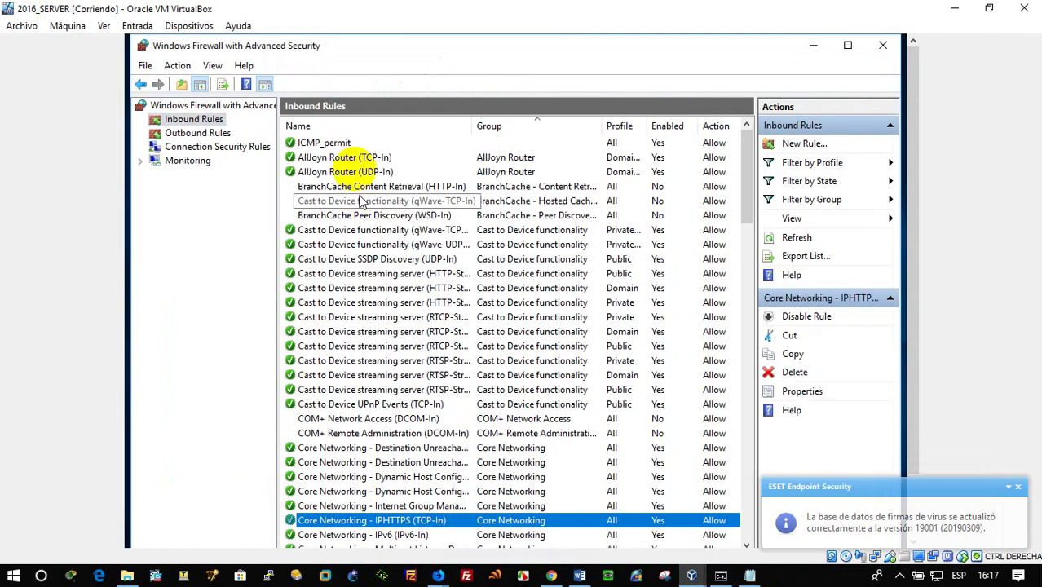
double_click(339, 150)
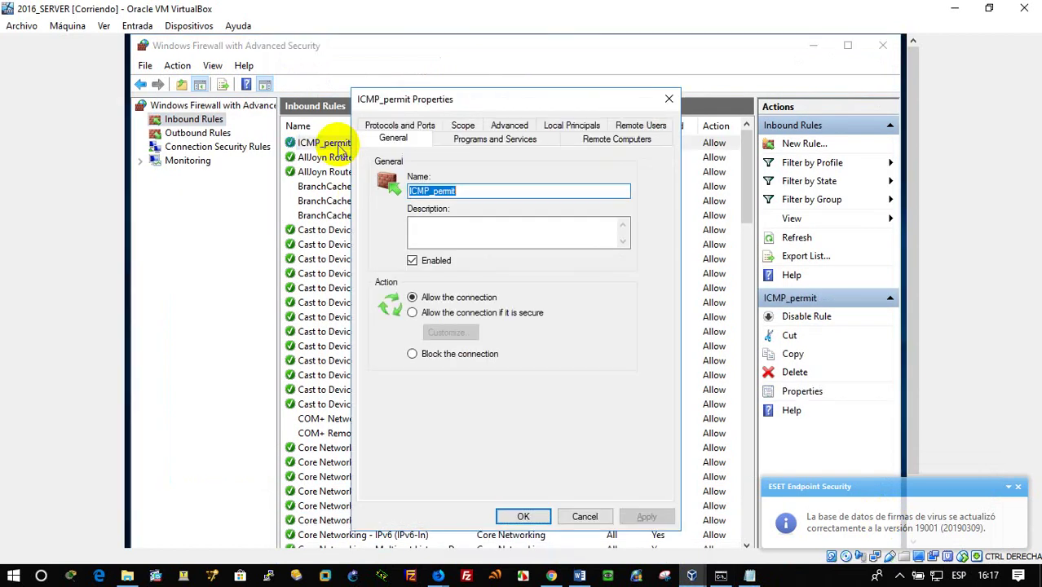
left_click(476, 141)
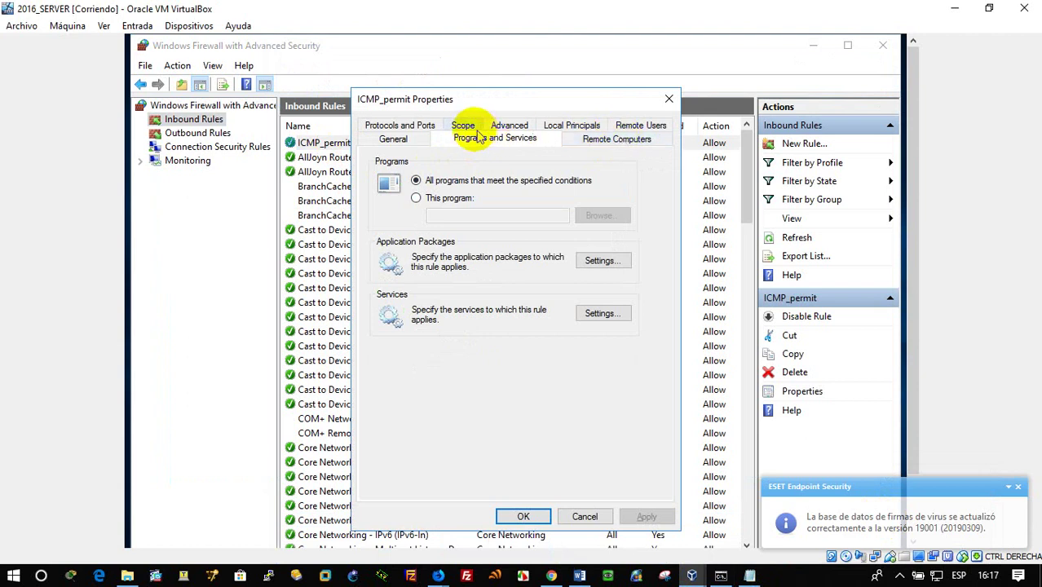
left_click(471, 128)
left_click(392, 127)
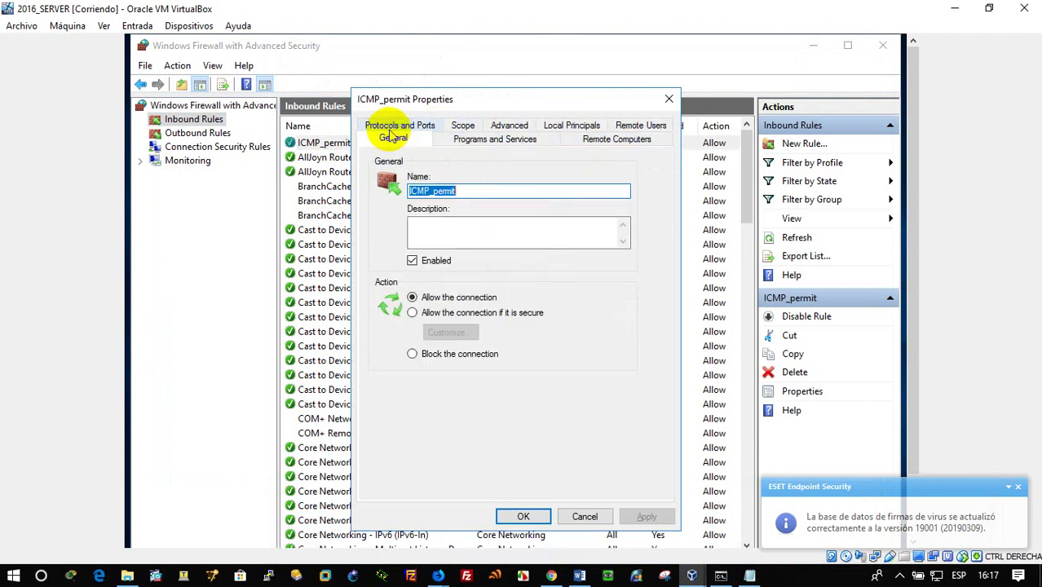
left_click(409, 127)
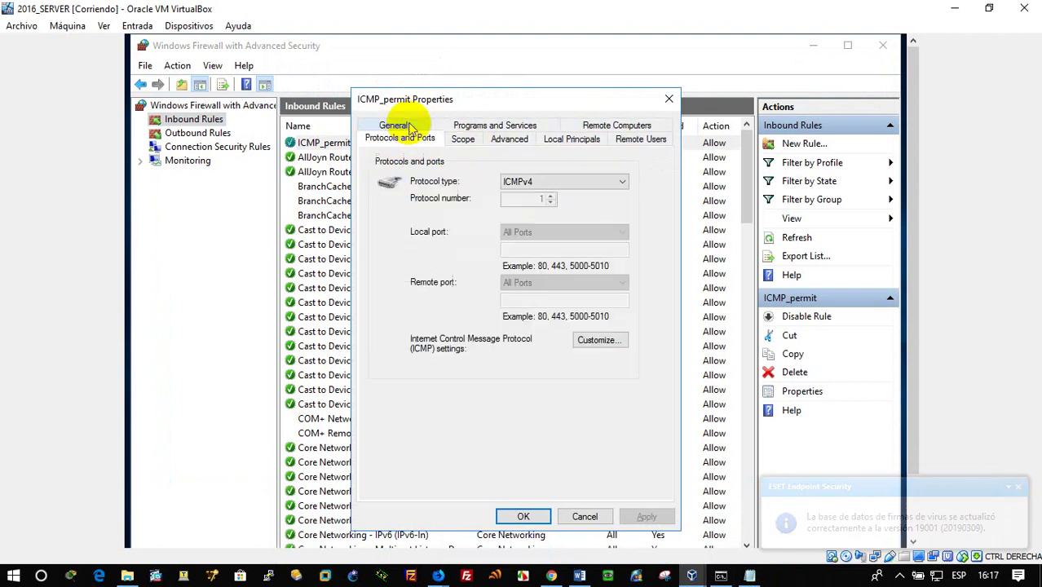
left_click(601, 341)
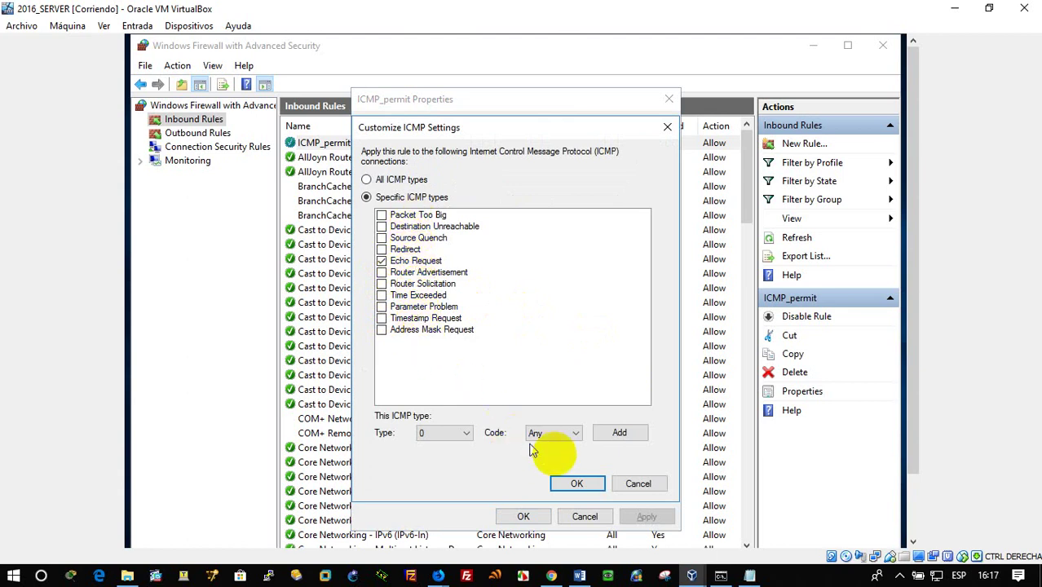
left_click(638, 484)
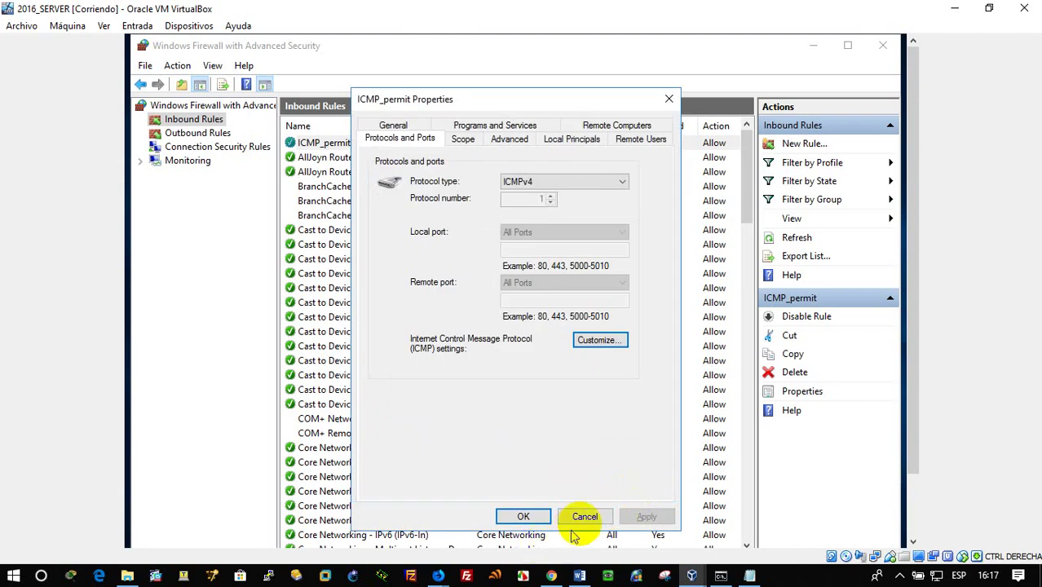
left_click(584, 517)
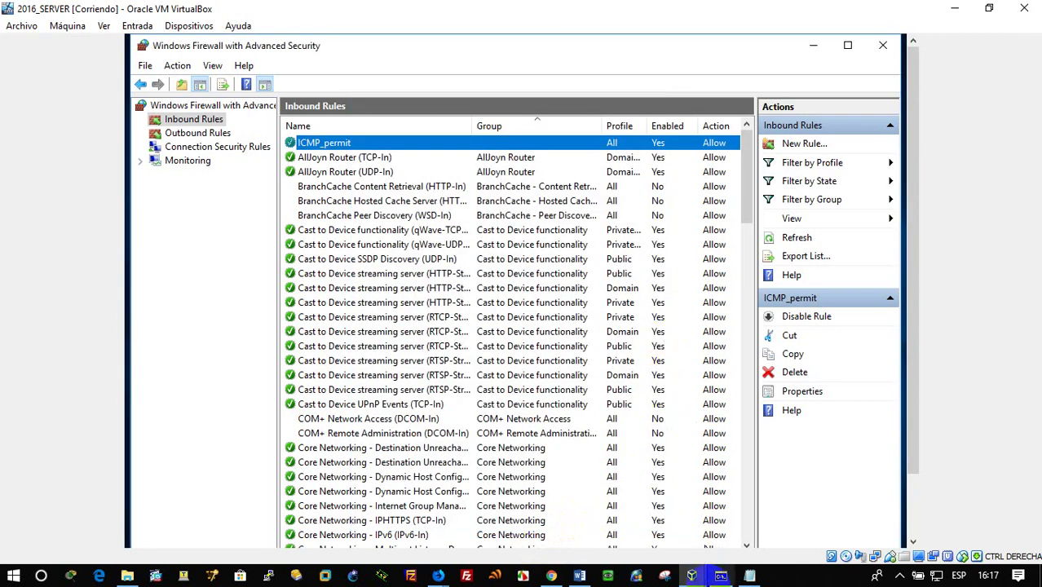
Step: Switch to the XP virtual machine and ping 192.168.20.17 from its command prompt
mouse_move(693, 571)
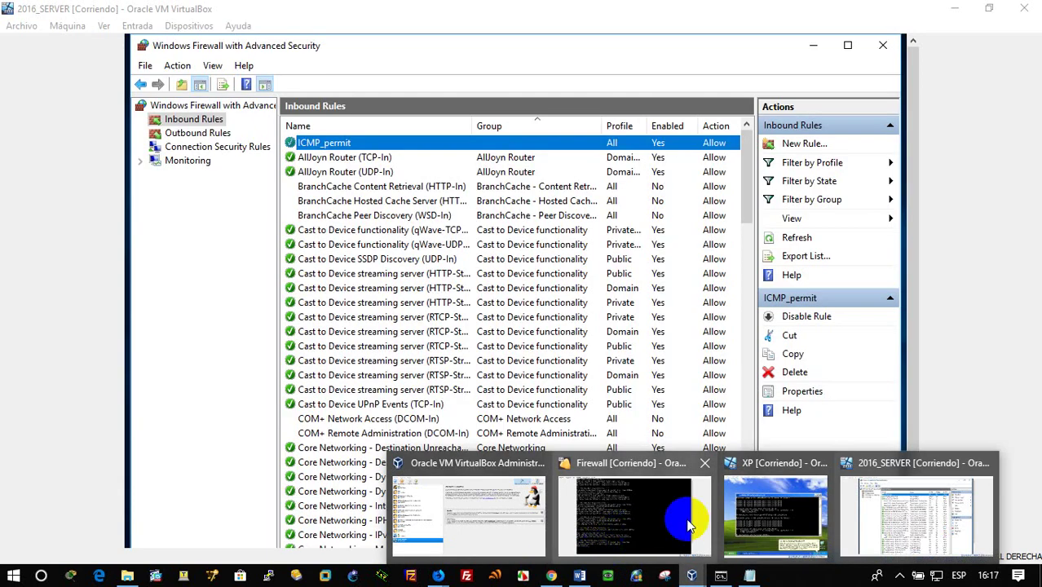
left_click(765, 509)
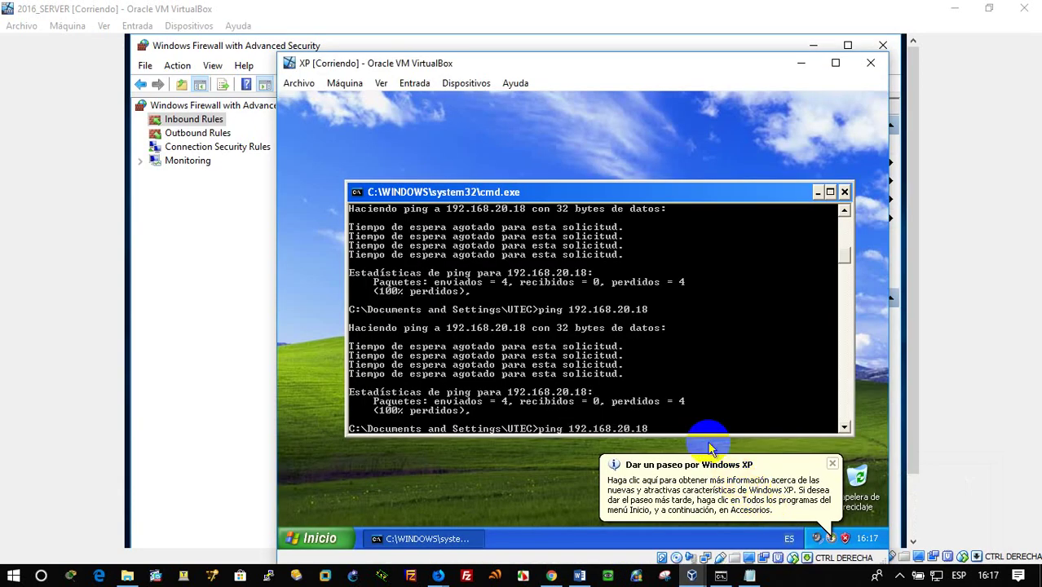
key("Return")
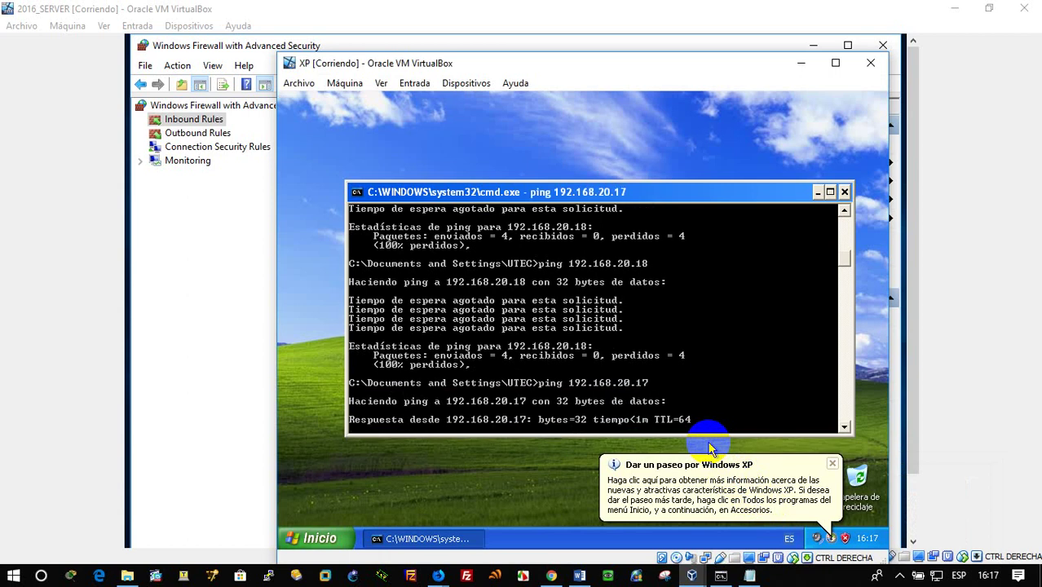
Step: Stop the running ping in the XP command prompt and ping 192.168.20.18
key("ctrl+c")
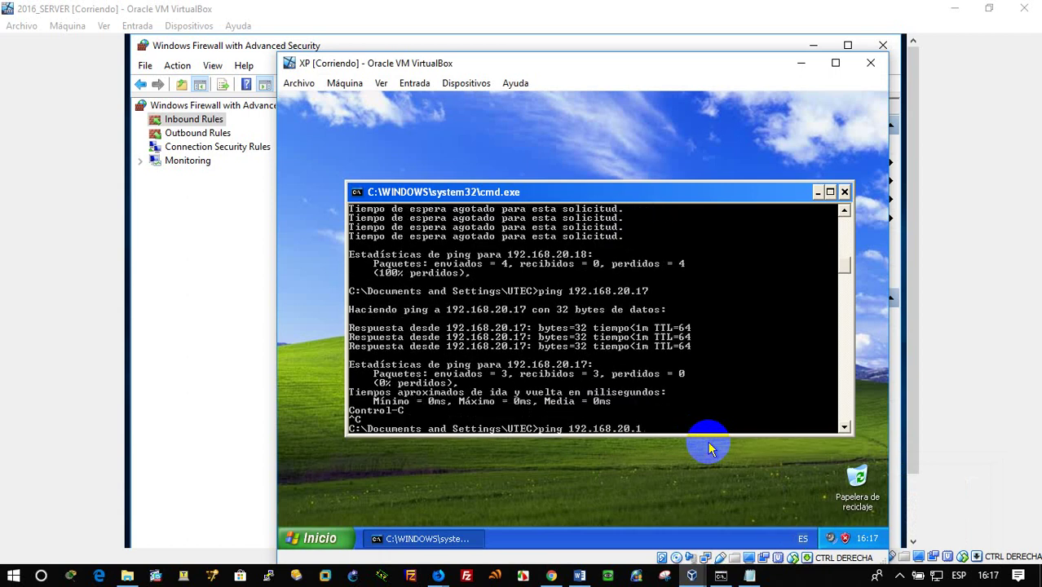
type("8")
key("Return")
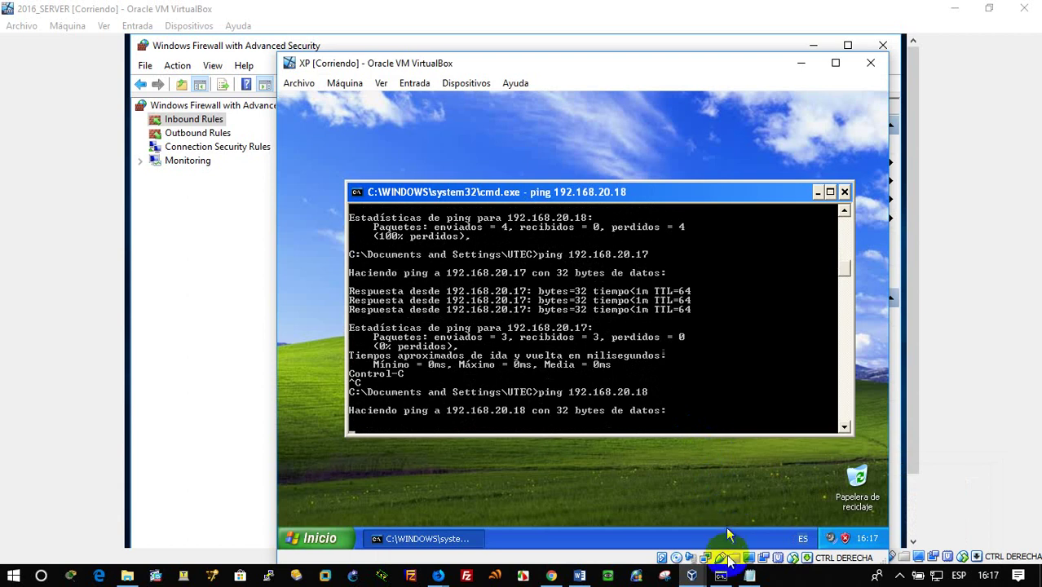
Step: Switch to the 2016_SERVER virtual machine, search for "fire" and open the Windows Firewall settings
left_click(693, 578)
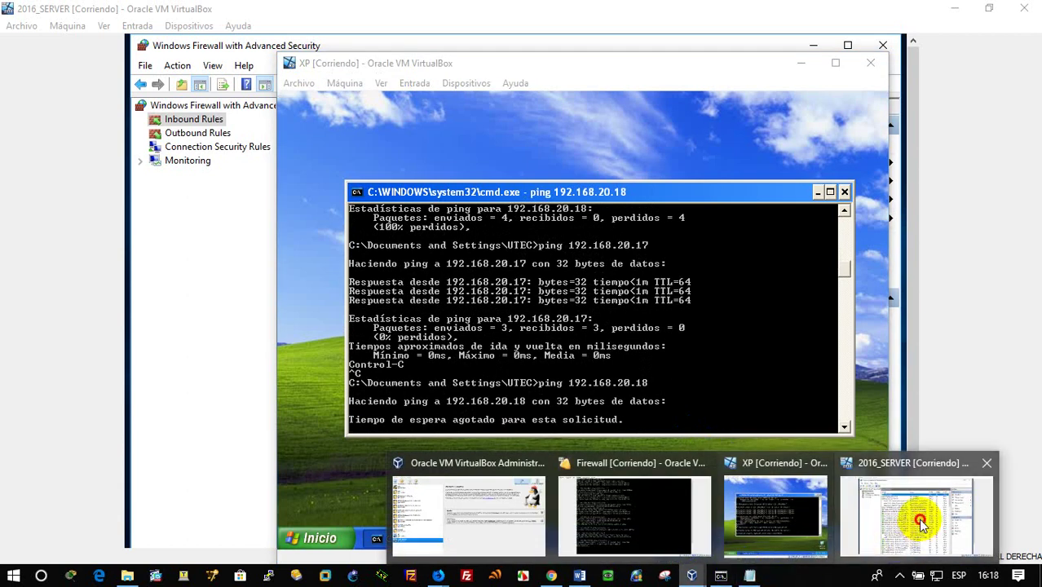
left_click(915, 457)
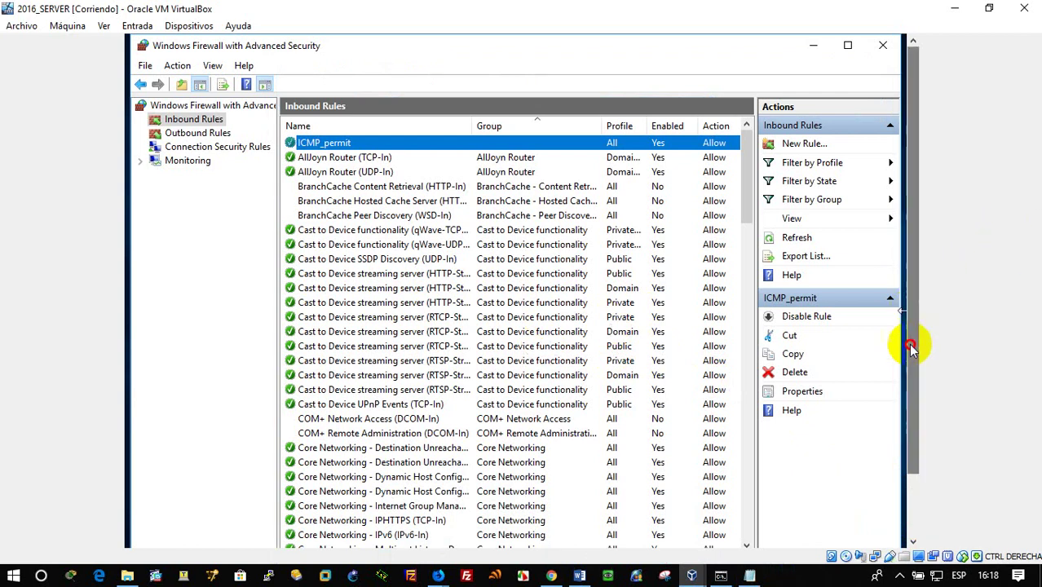
scroll(909, 343, "down", 2)
left_click(189, 536)
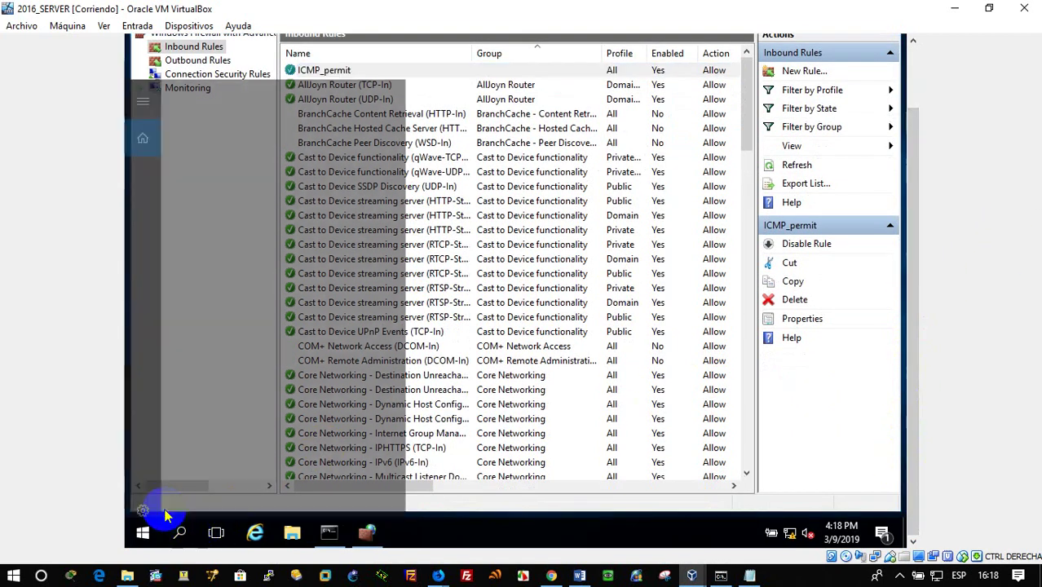
type("fire")
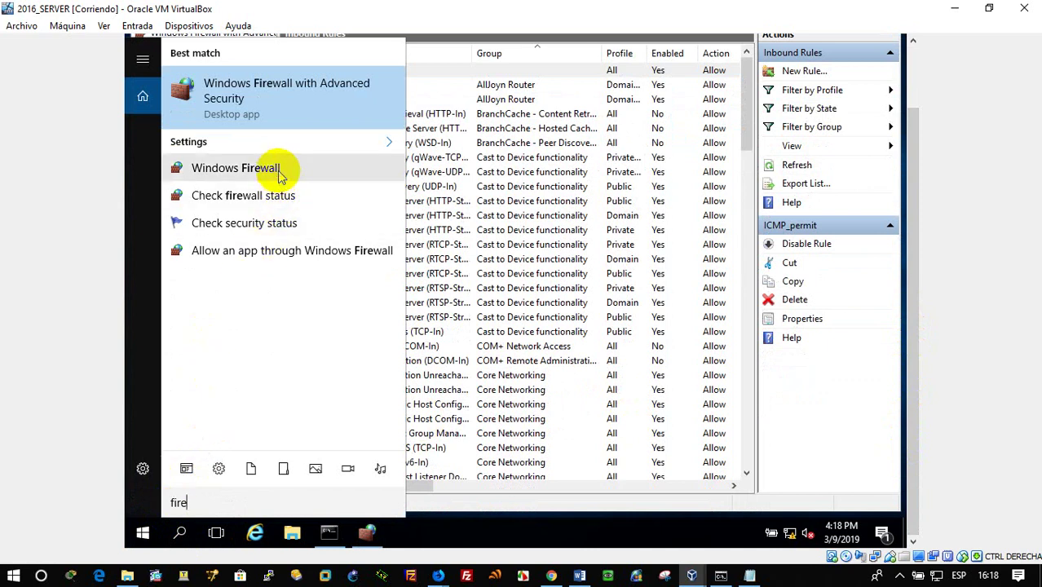
left_click(278, 171)
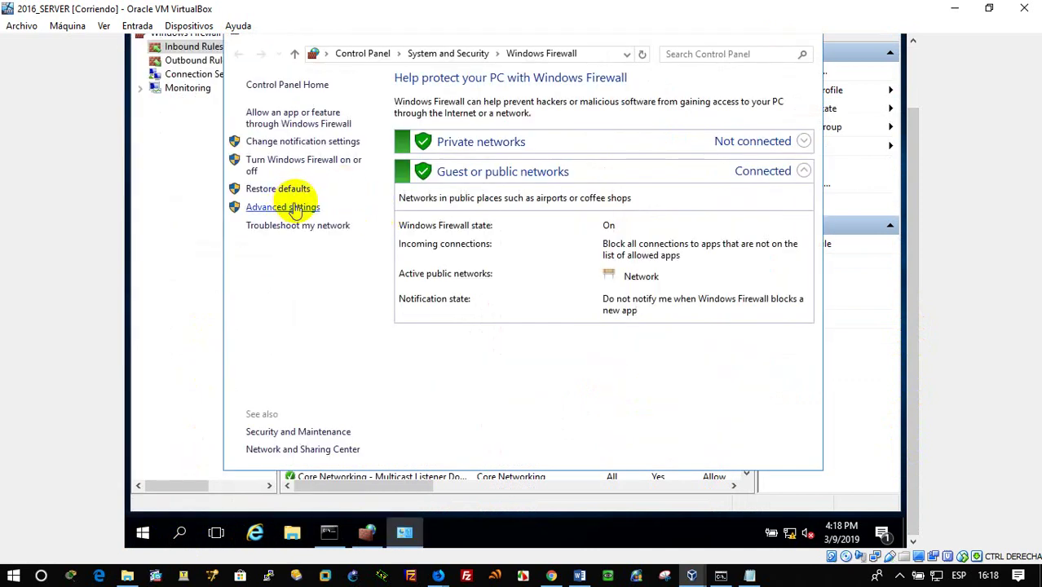
Step: Turn off Windows Firewall for both the private and the public network settings
left_click(319, 165)
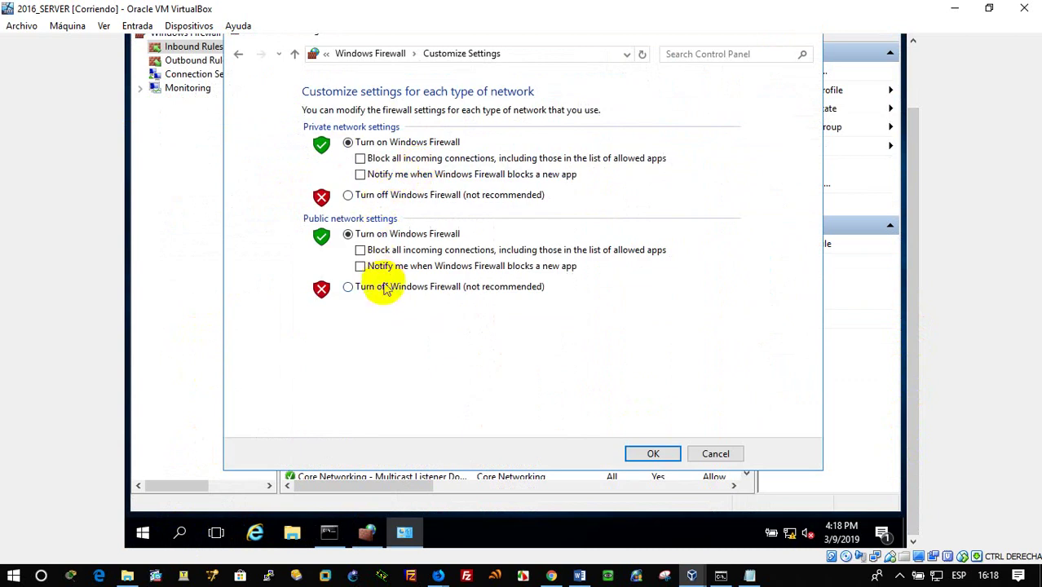
left_click(350, 287)
left_click(392, 199)
left_click(651, 455)
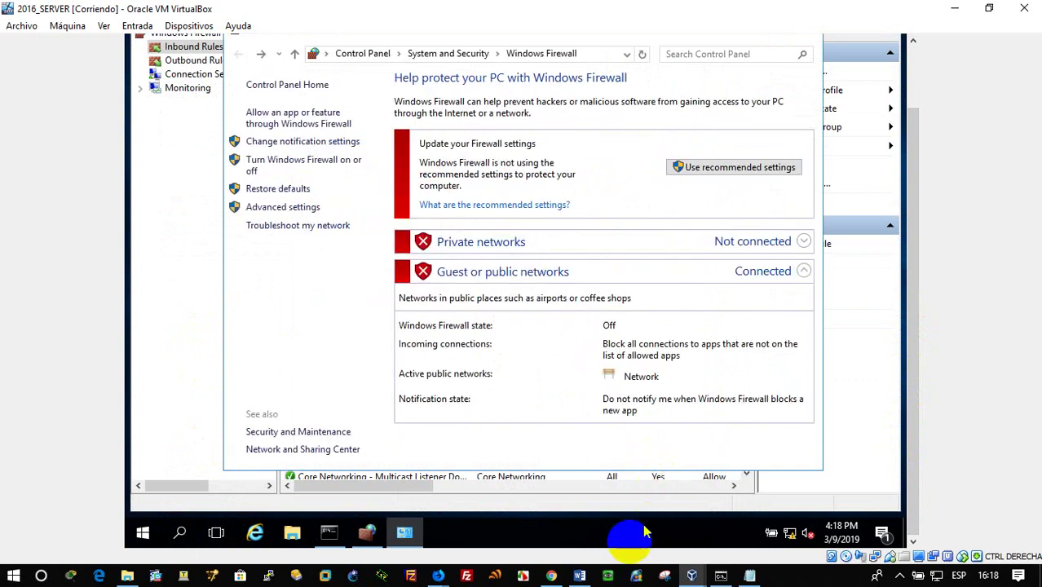
Step: Switch to the XP virtual machine and repeat the ping to 192.168.20.18 from its command prompt
left_click(693, 573)
left_click(752, 528)
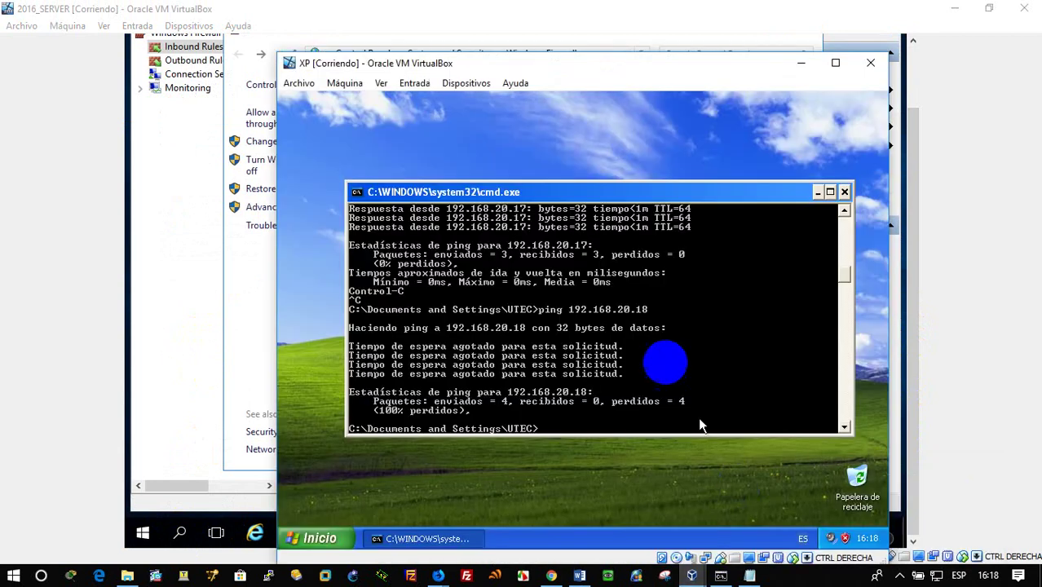
key("Return")
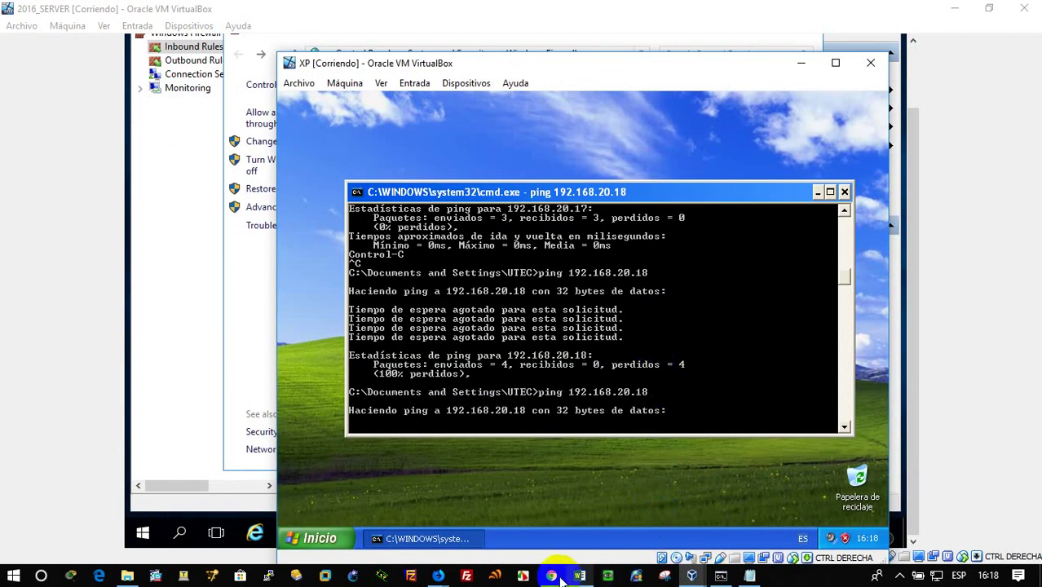
Step: Switch to Sophos WebAdmin in Firefox, open the LAN-to-SERVER ping rule for editing and check the SERVER network definitions
mouse_move(440, 576)
left_click(555, 523)
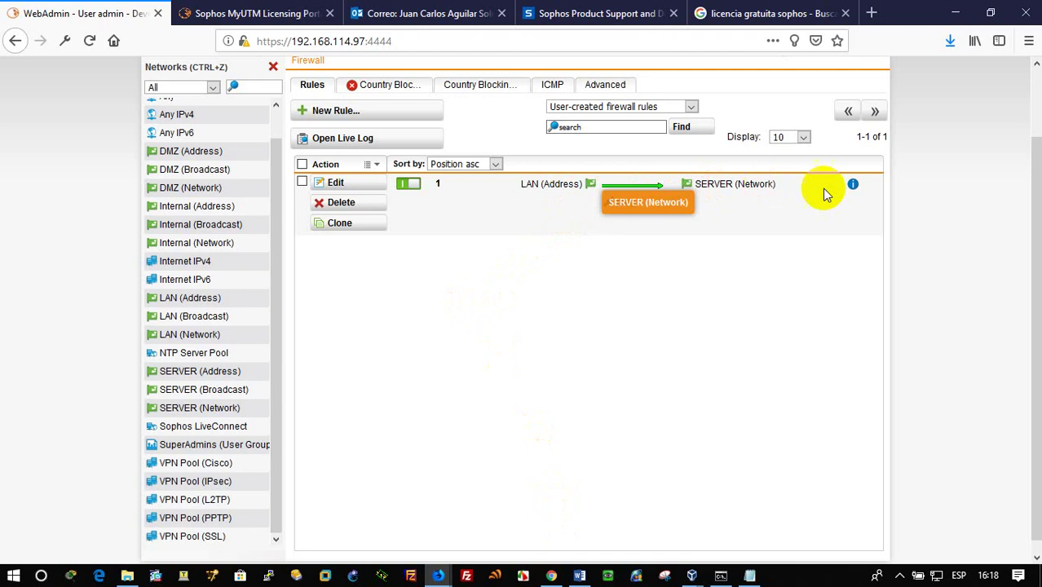
left_click(380, 185)
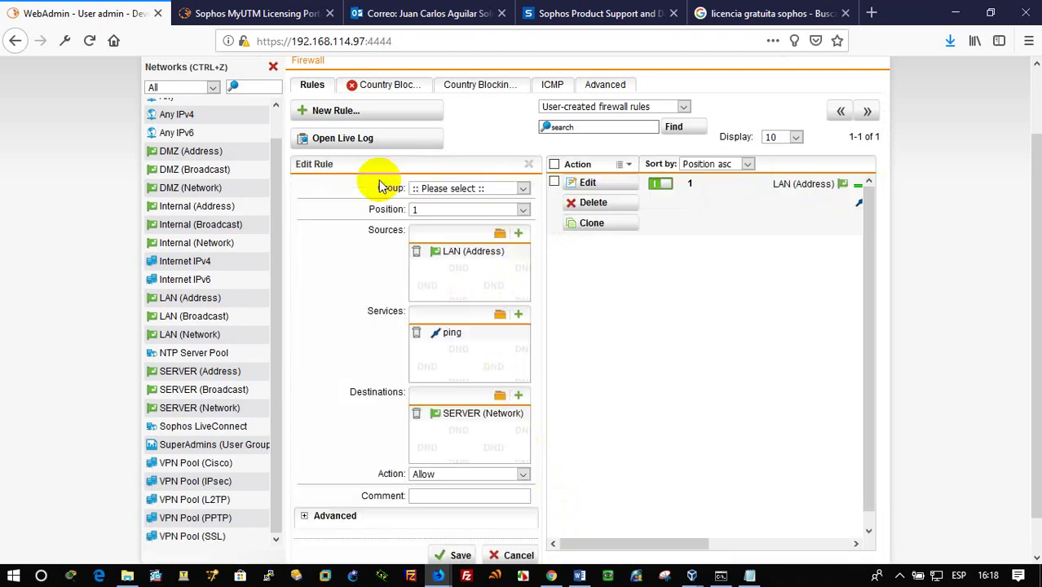
left_click_drag(275, 183, 272, 145)
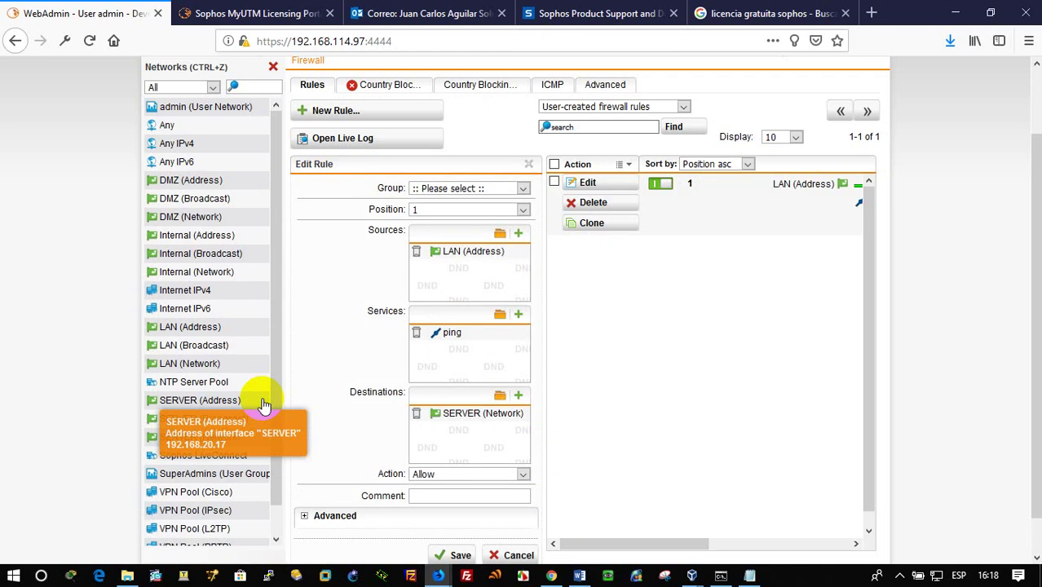
scroll(253, 416, "down", 3)
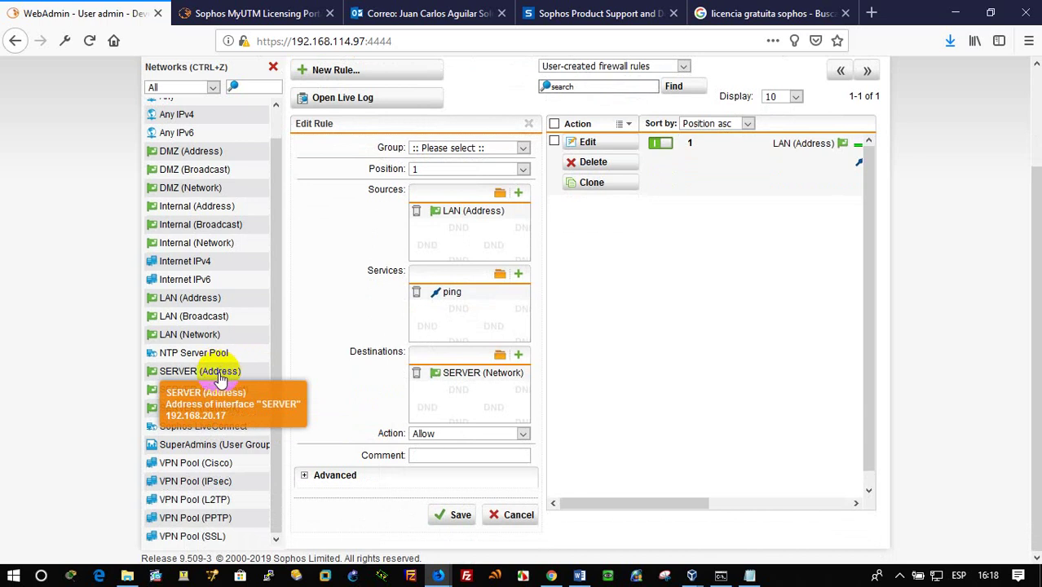
Step: Replace the ping rule's destination with SERVER (Address)
left_click(416, 373)
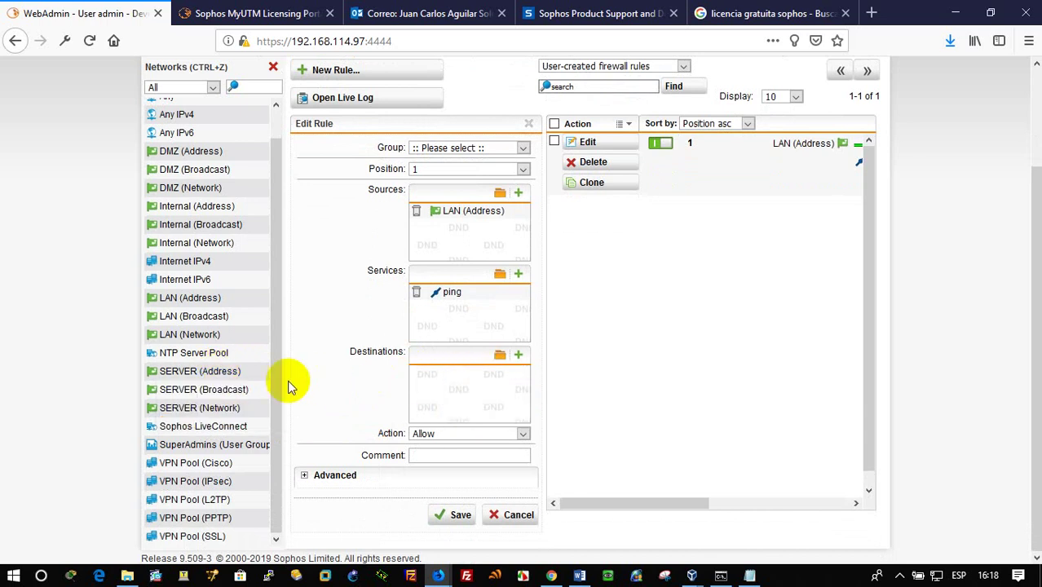
left_click_drag(209, 372, 478, 389)
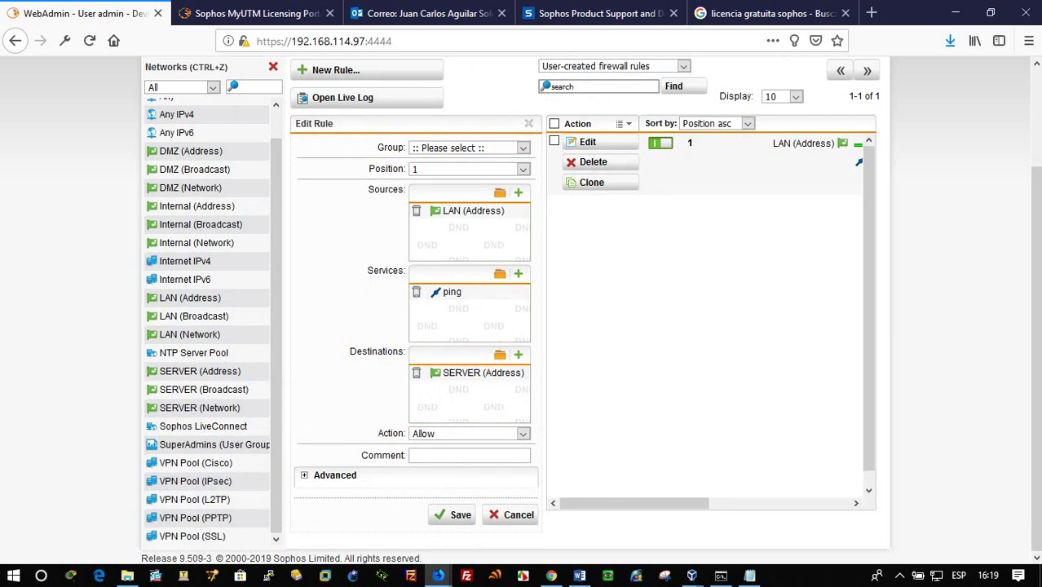
left_click(500, 356)
left_click(501, 357)
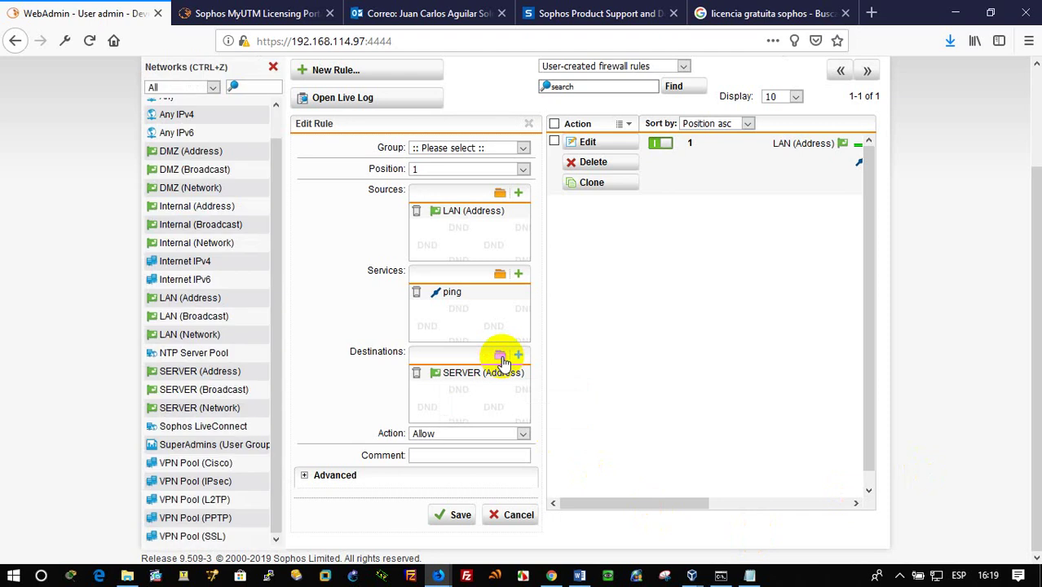
Step: Set the ping rule's destination back to SERVER (Network), keep the action Allow, and save the rule
left_click(417, 373)
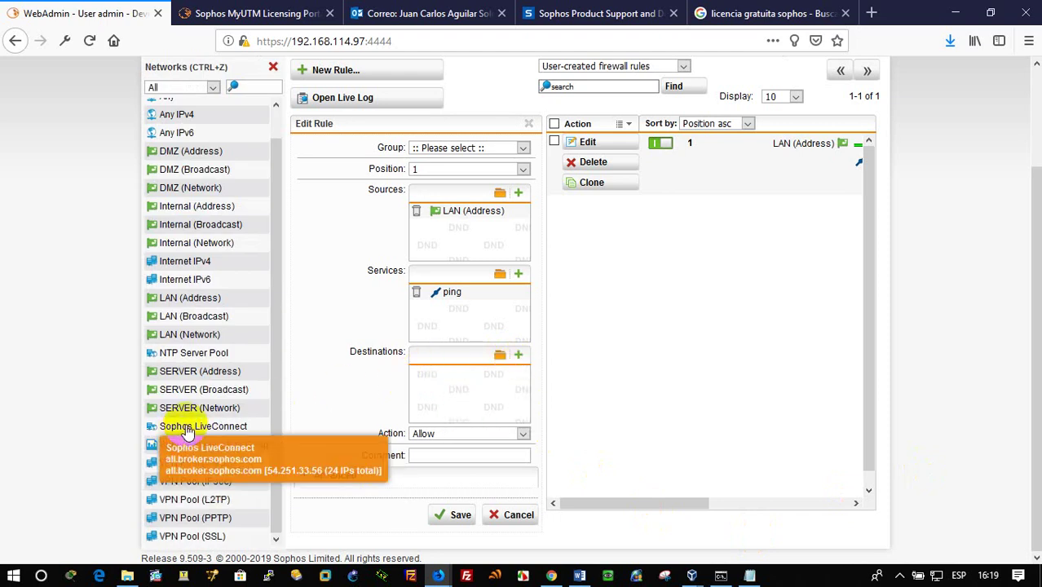
left_click_drag(214, 412, 454, 384)
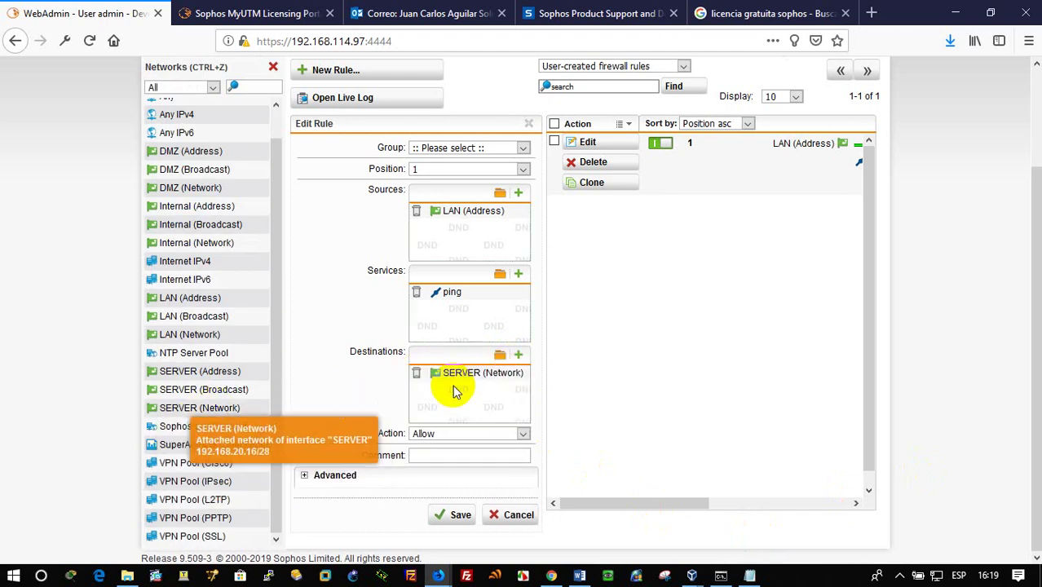
left_click(460, 438)
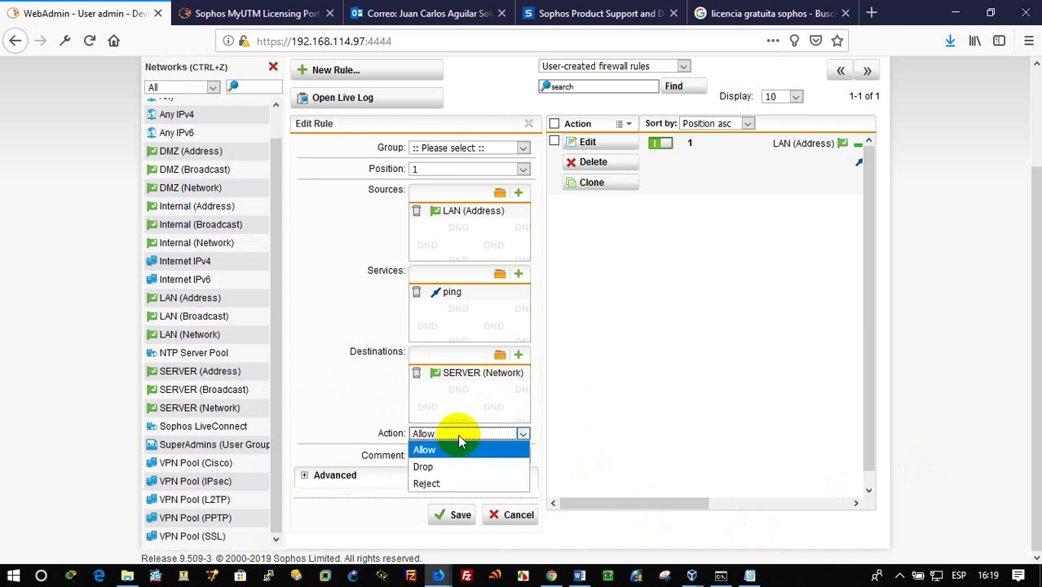
left_click(459, 435)
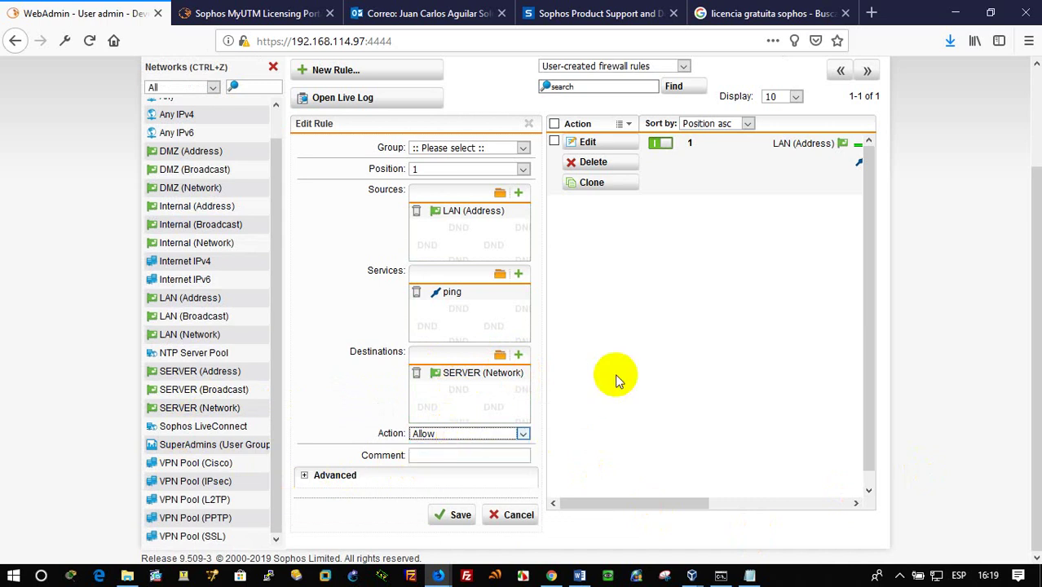
left_click(457, 519)
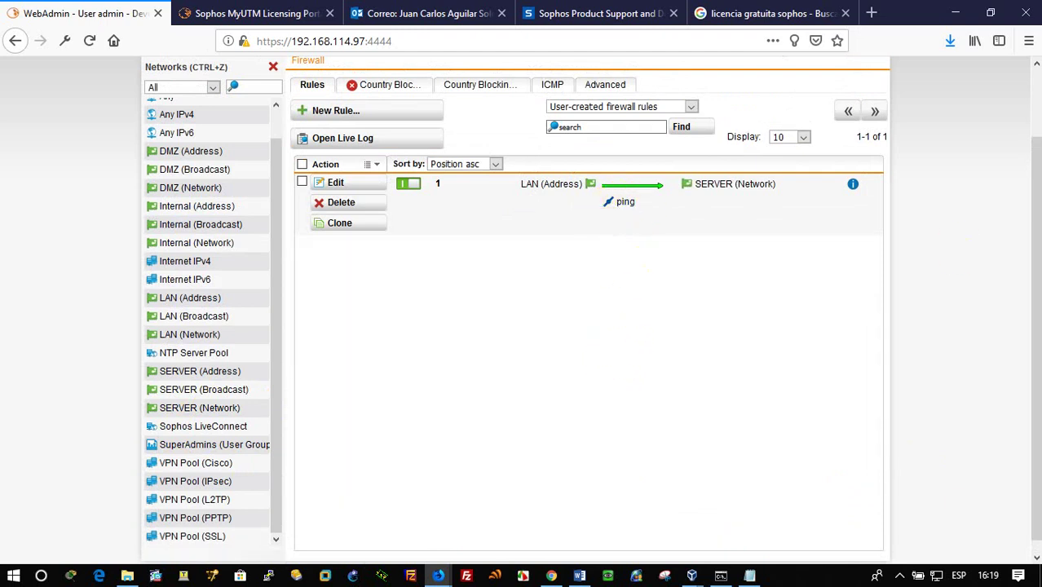
Step: Return to the XP virtual machine and ping 192.168.20.18 again from its command prompt
mouse_move(693, 573)
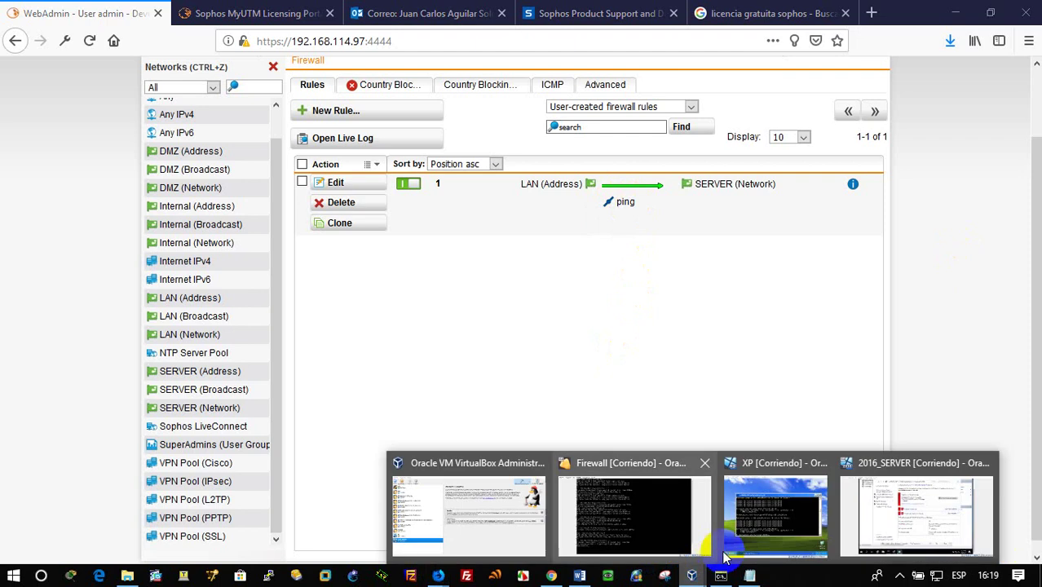
left_click(787, 522)
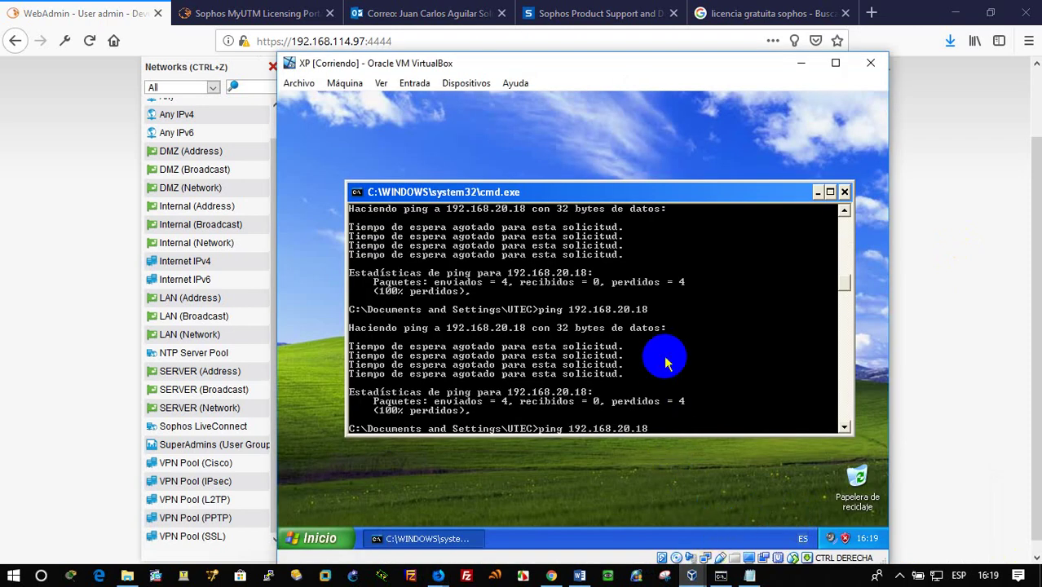
key("Return")
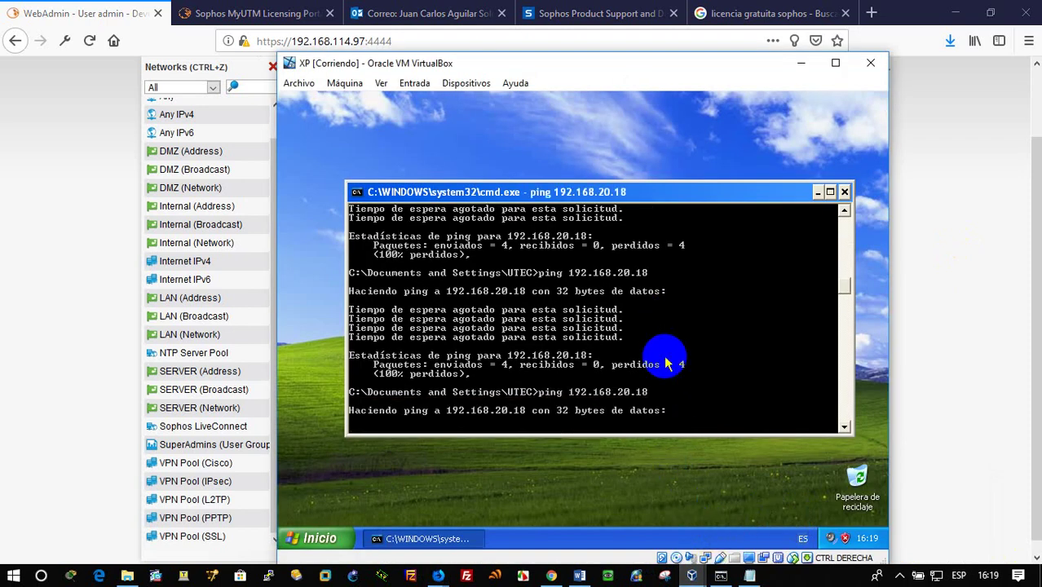
Step: Switch to the 2016_SERVER virtual machine and check its Ethernet connection details, including IP address, subnet mask and gateway
left_click(693, 575)
left_click(871, 522)
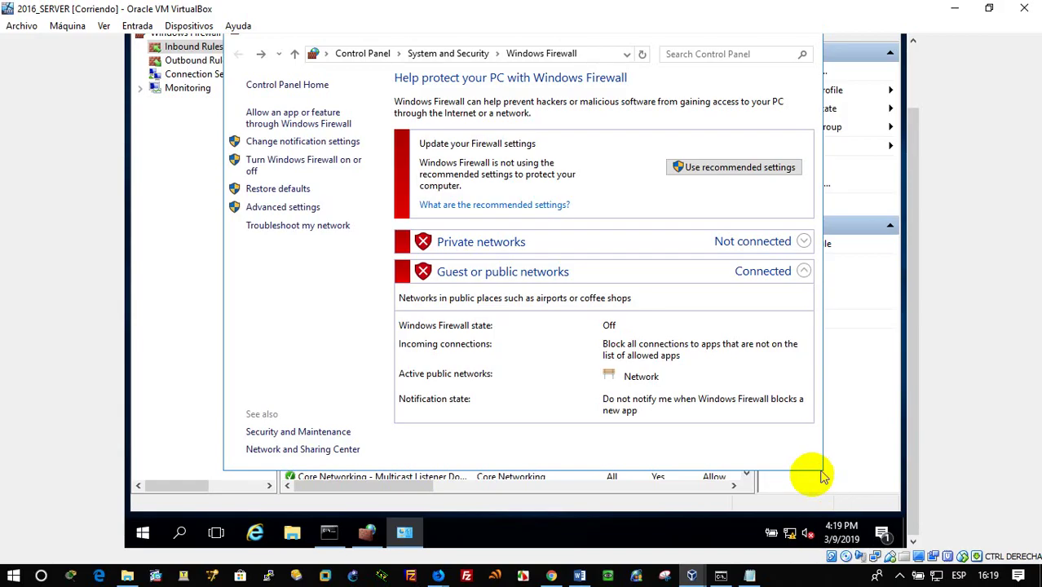
right_click(790, 534)
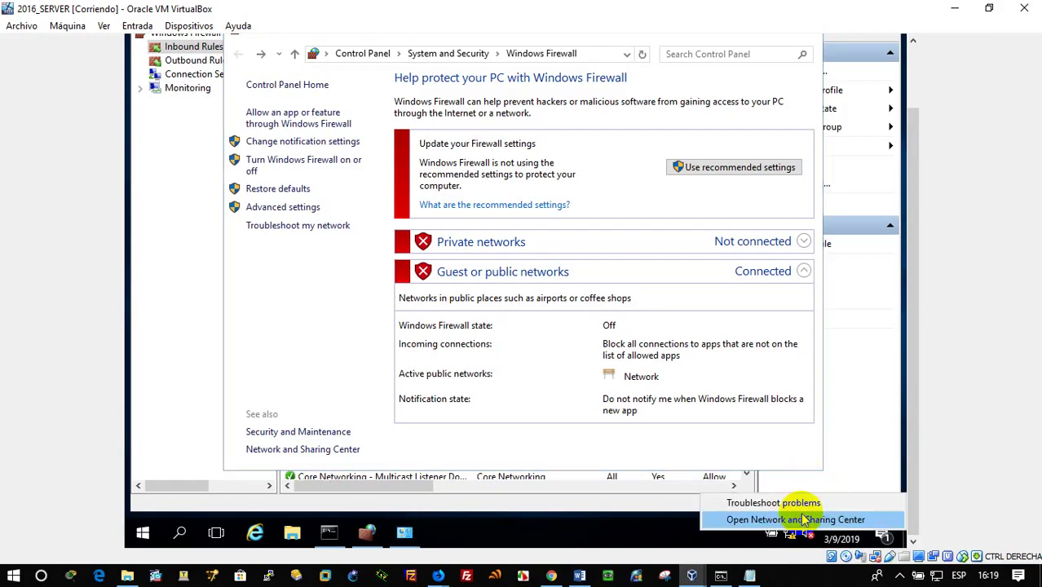
left_click(720, 346)
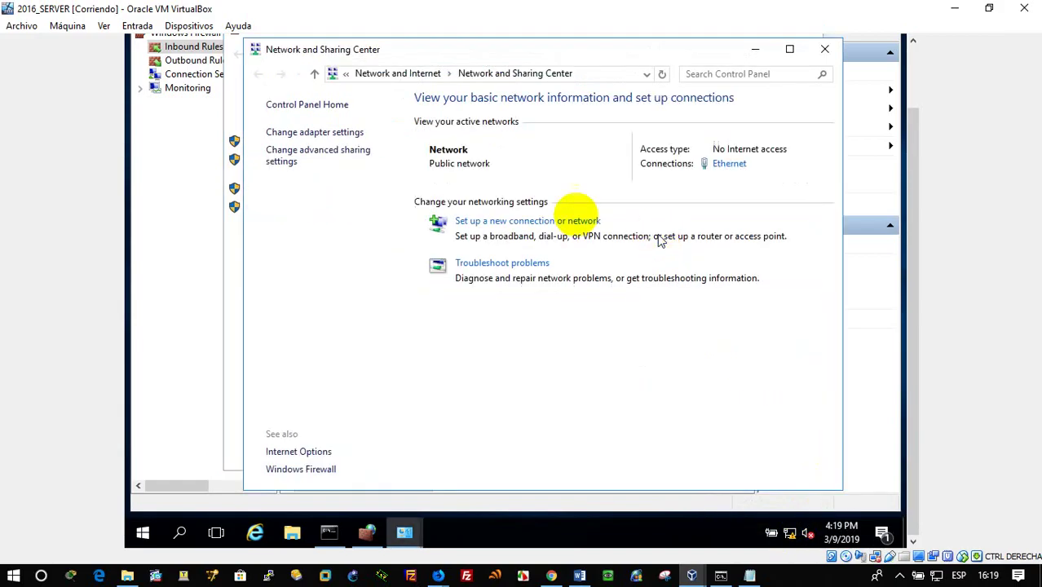
left_click(736, 165)
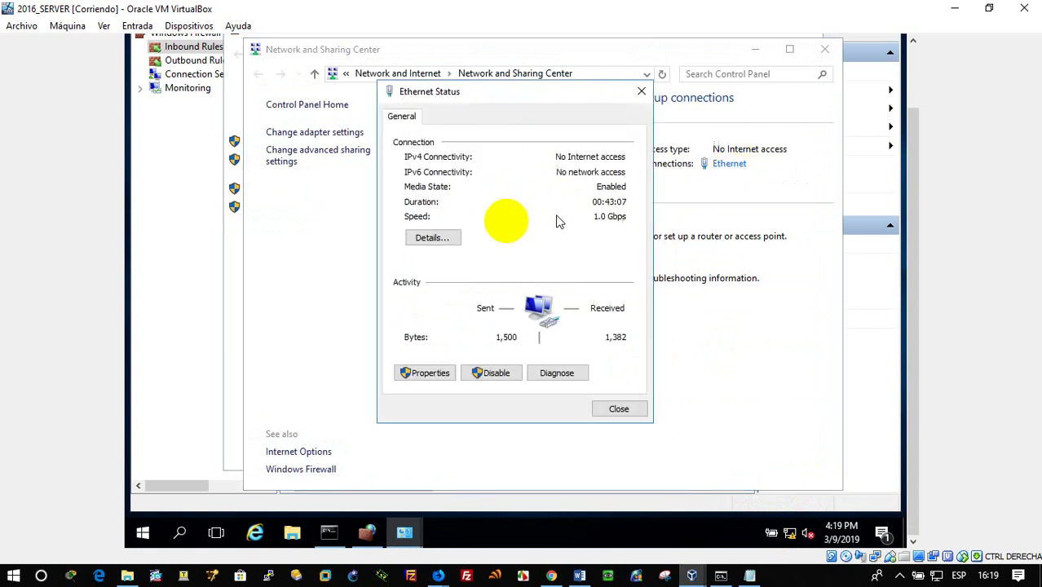
left_click(434, 235)
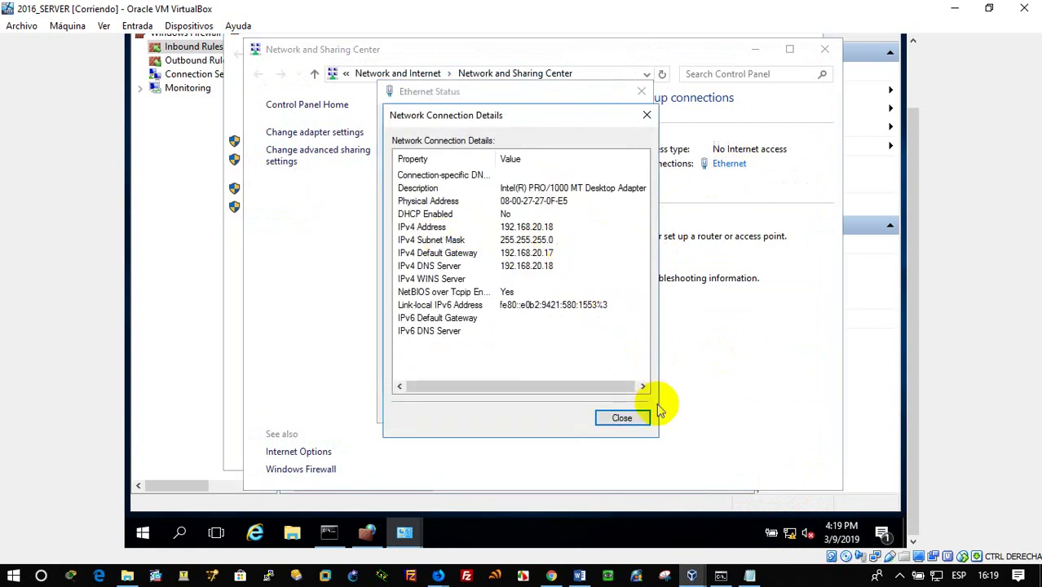
left_click(626, 419)
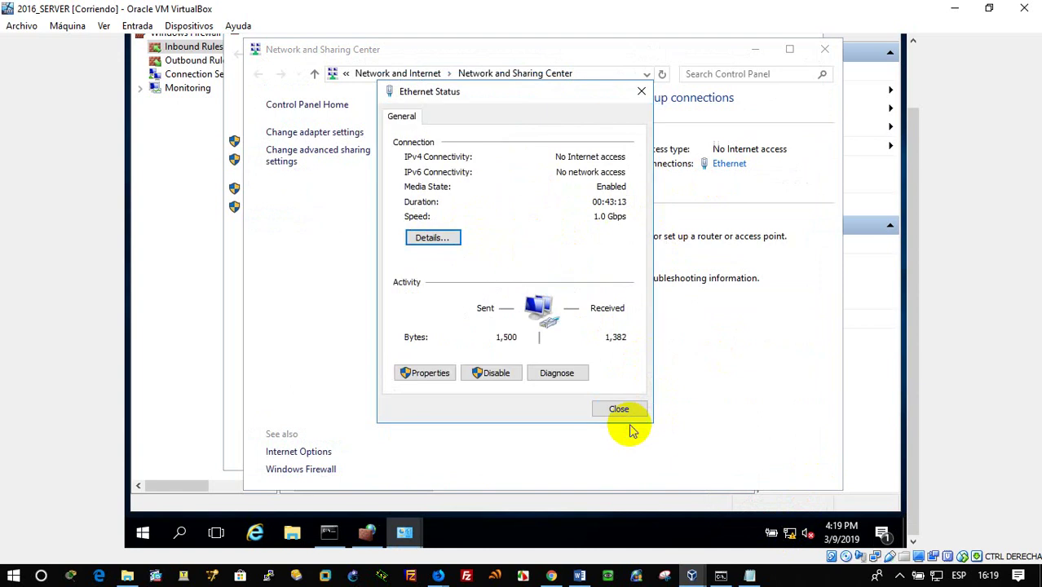
Step: Open a new command prompt on the 2016 server with cmd and ping 192.168.60.10
key("super+r")
left_click(630, 424)
left_click(287, 419)
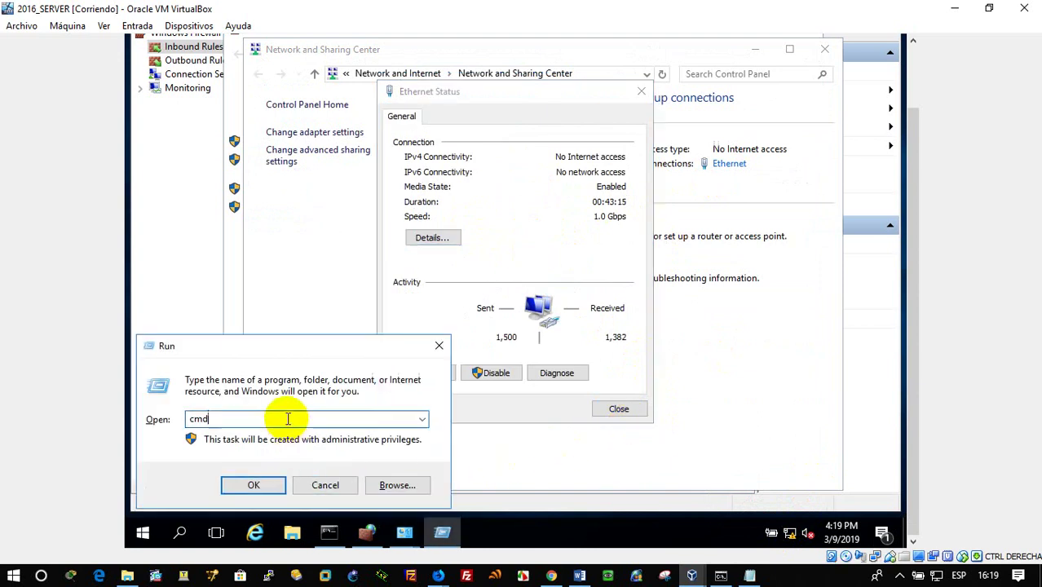
key("Return")
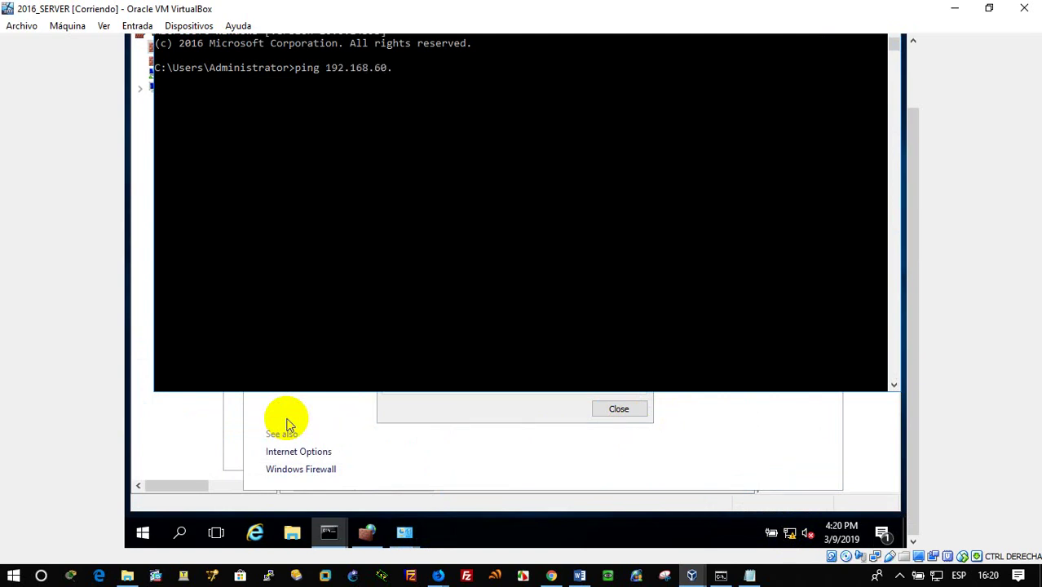
type("ping 192.168.60.10")
key("Return")
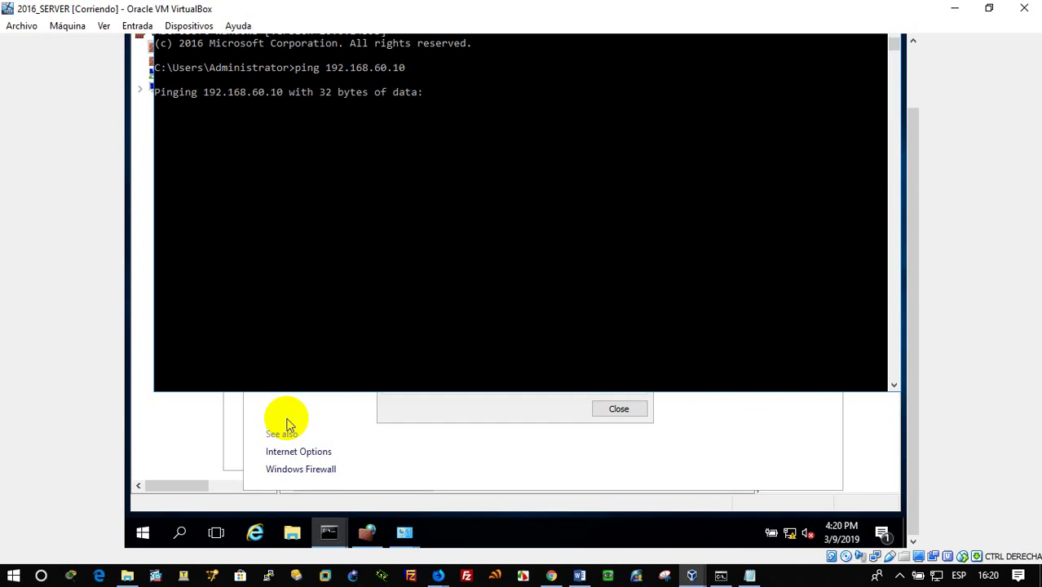
Step: Switch to the XP virtual machine and check its local area connection's IP address, subnet mask and gateway
mouse_move(392, 253)
left_mouse_down()
mouse_move(409, 242)
mouse_move(502, 305)
left_mouse_up()
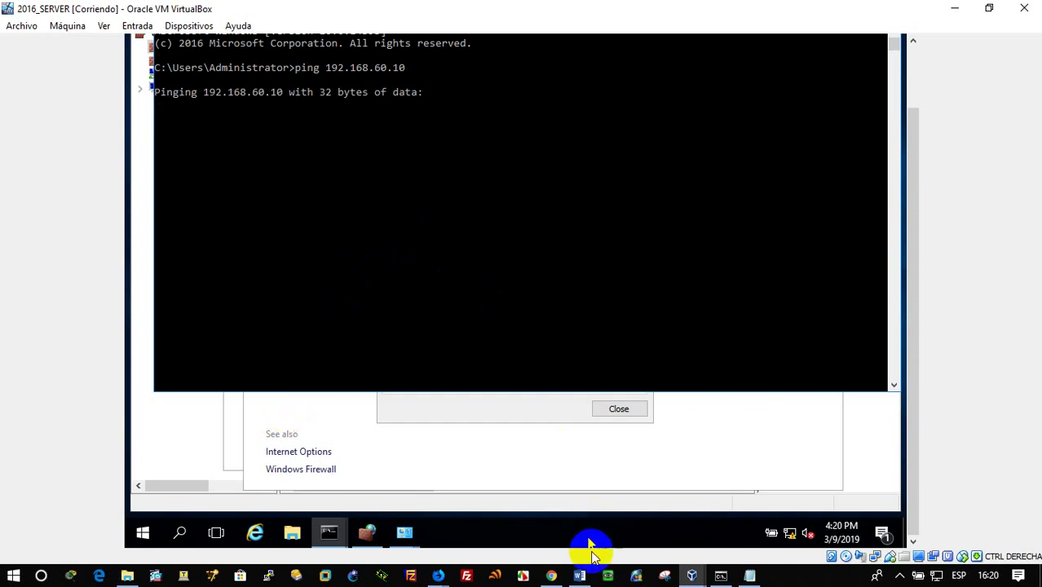
mouse_move(693, 571)
left_click(773, 512)
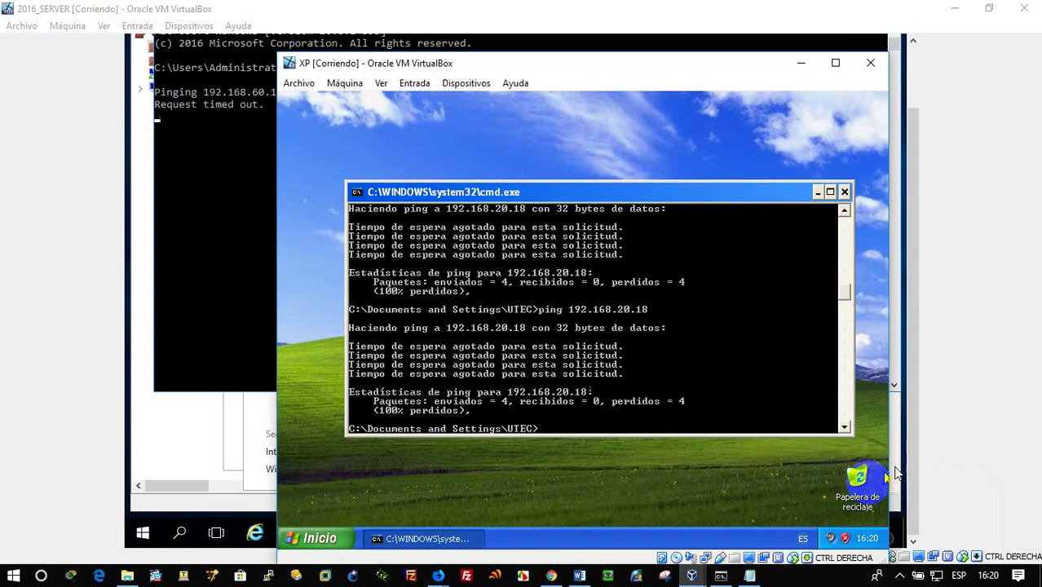
left_click(315, 539)
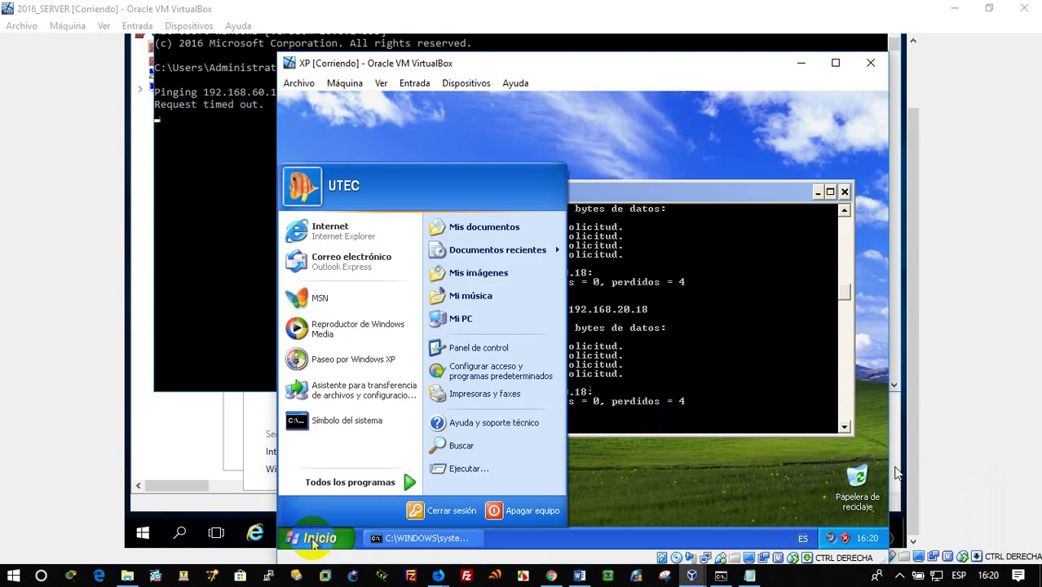
left_click(479, 349)
left_click(589, 310)
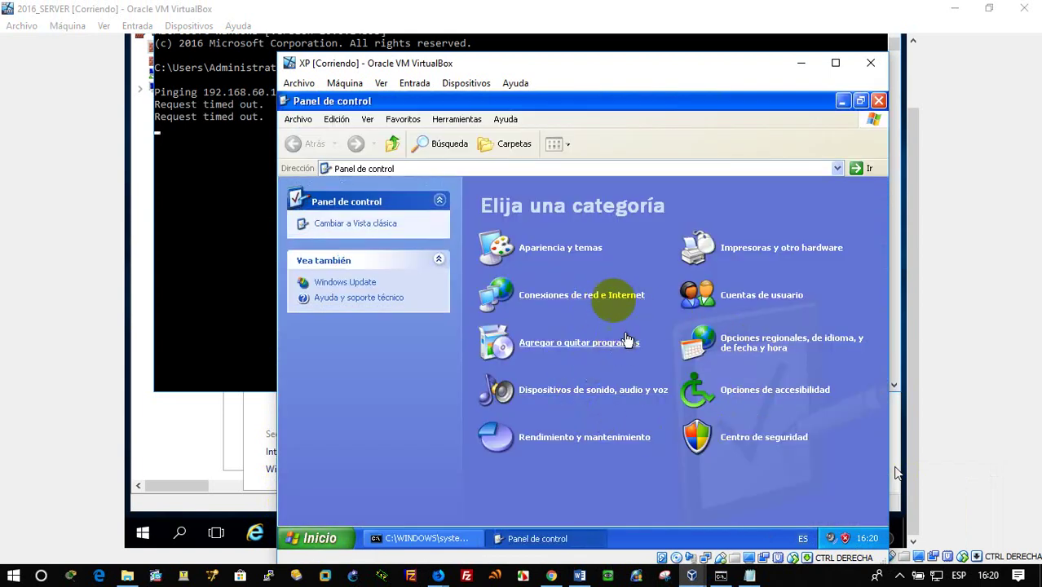
left_click(640, 295)
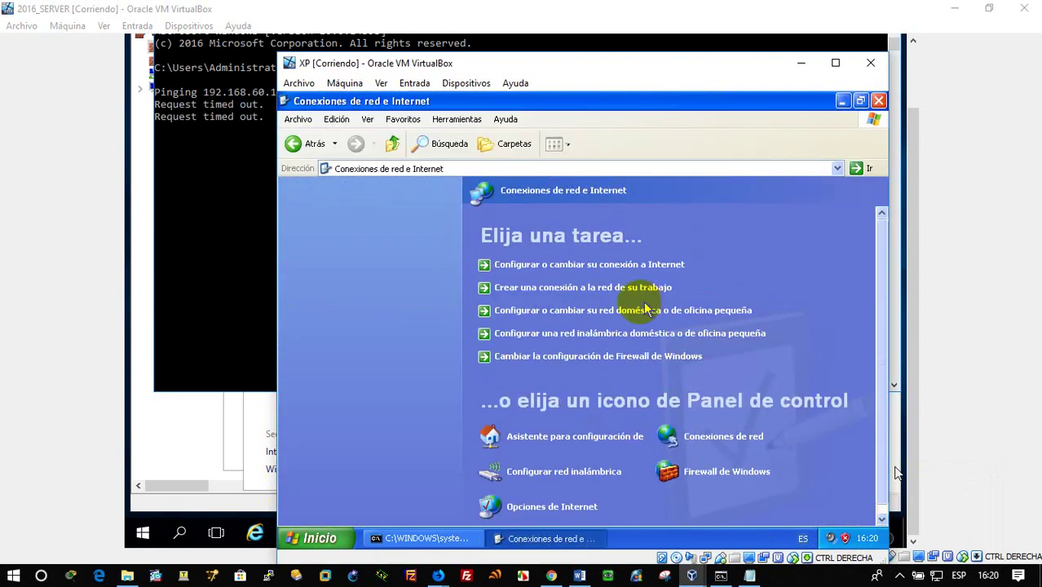
left_click(709, 437)
right_click(535, 232)
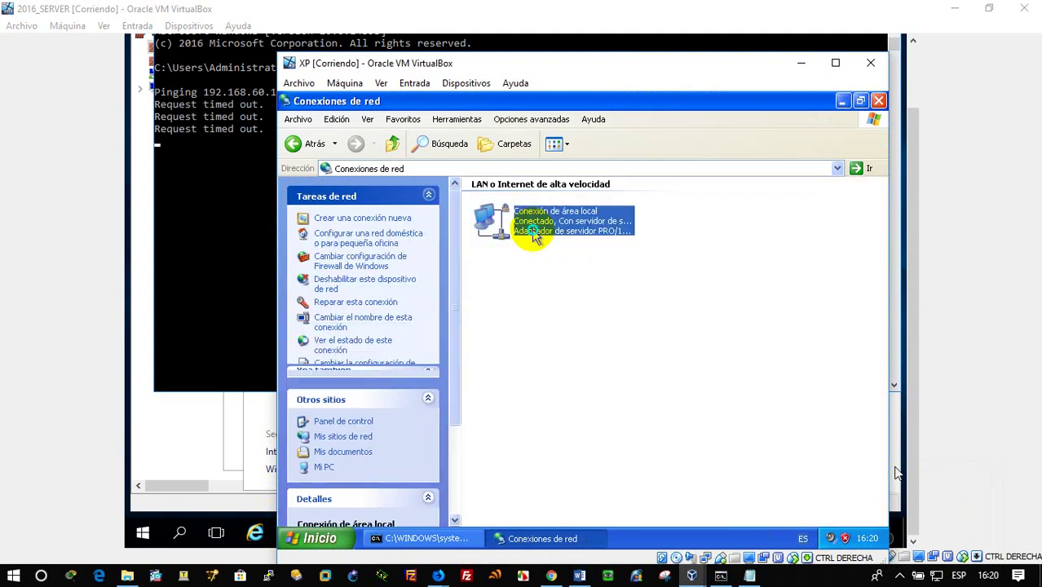
left_click(565, 251)
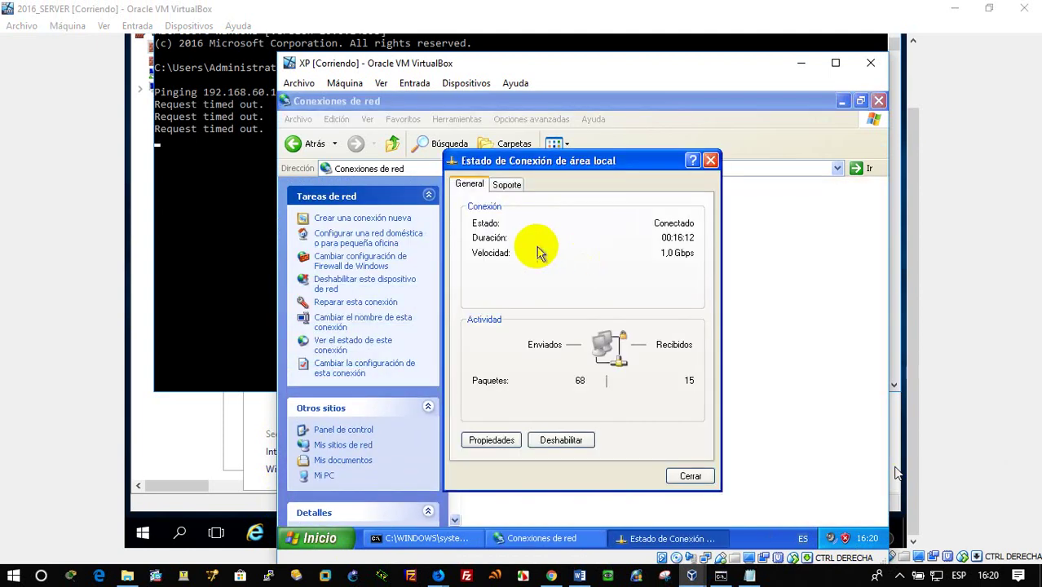
left_click(508, 187)
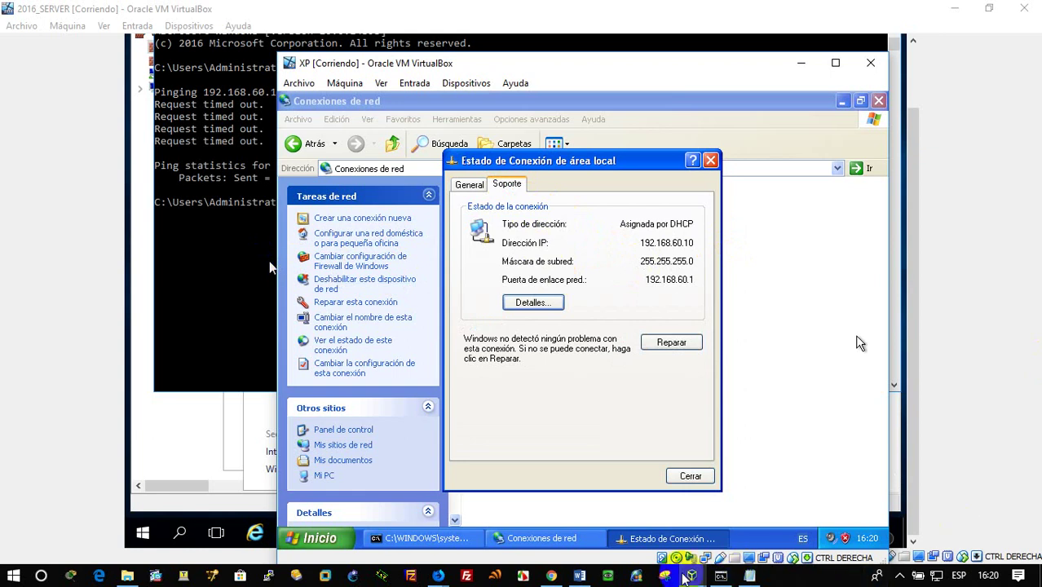
Step: In Sophos WebAdmin, replace the ping rule's source LAN (Address) with LAN (Network) and save the rule
mouse_move(439, 576)
left_click(584, 537)
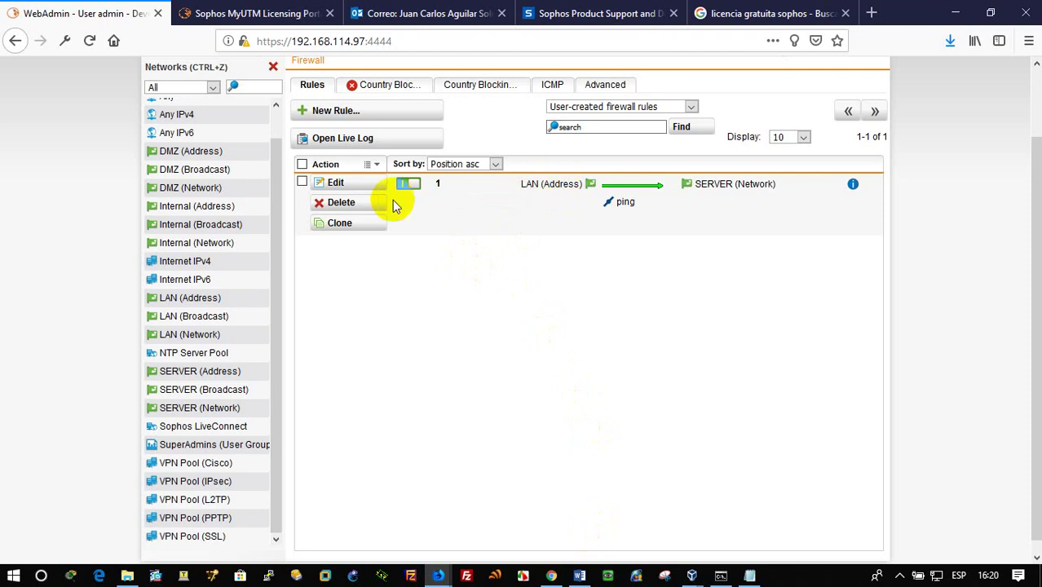
left_click(368, 182)
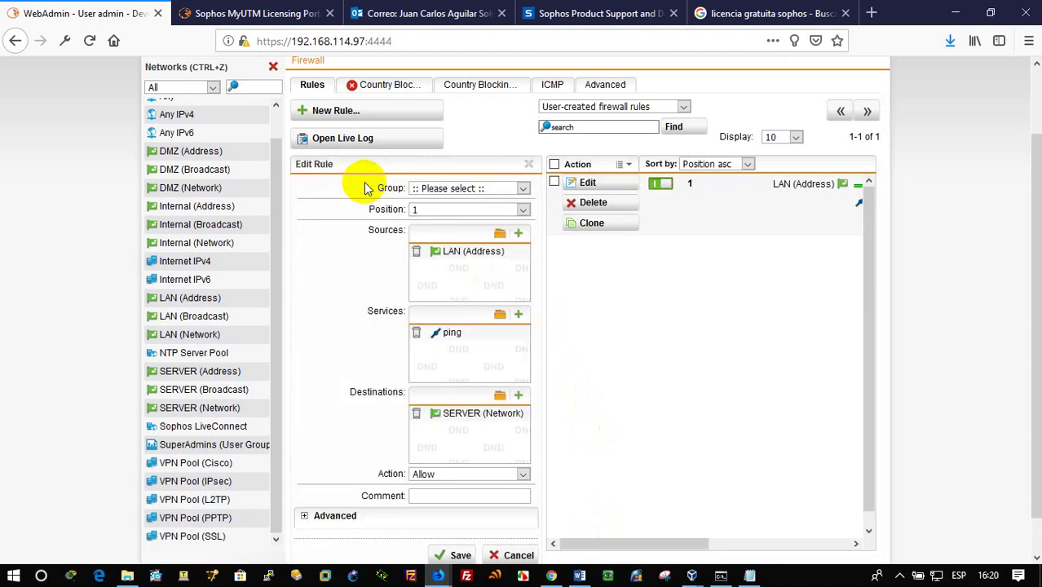
left_click(416, 254)
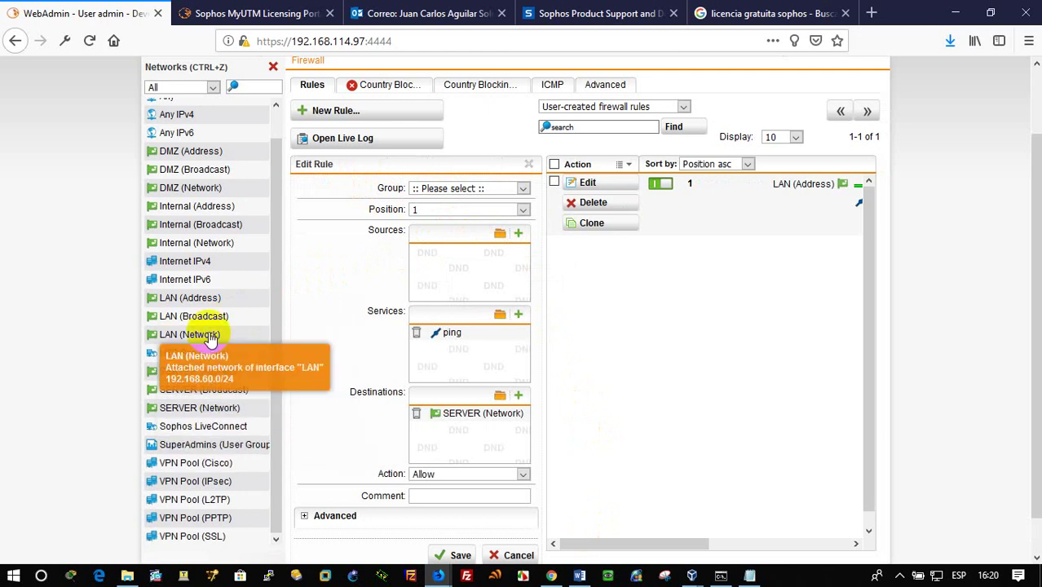
left_click_drag(210, 337, 457, 255)
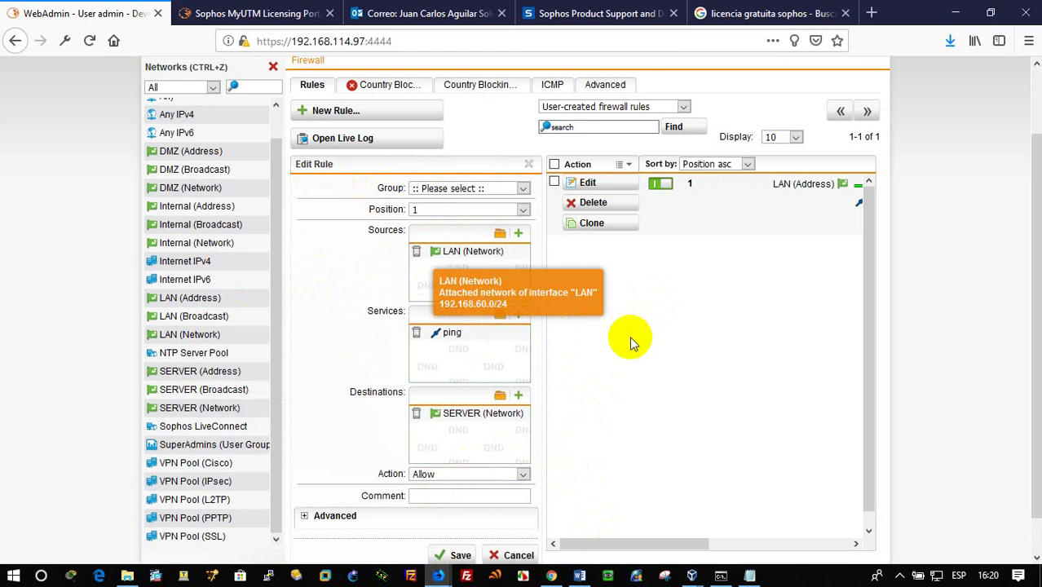
left_click(461, 556)
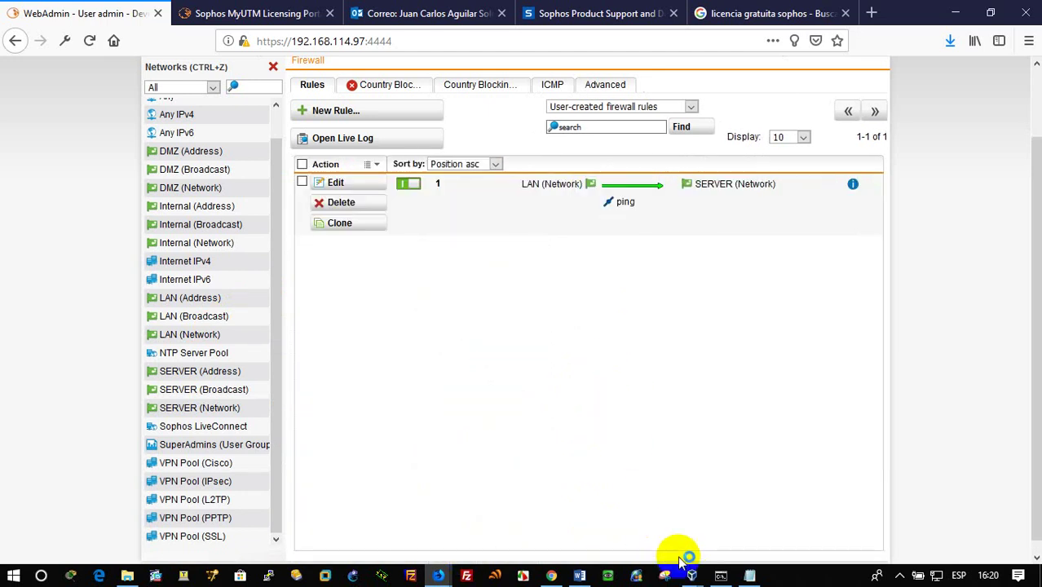
Step: Switch to the XP virtual machine and repeat the ping to 192.168.20.18 from its open command prompt
mouse_move(689, 570)
left_click(790, 524)
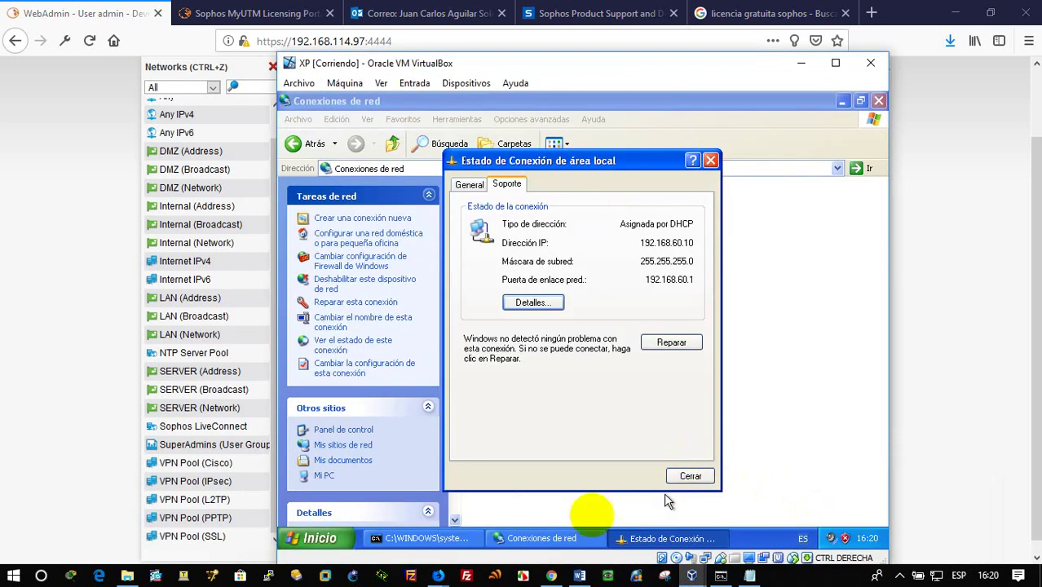
left_click(448, 538)
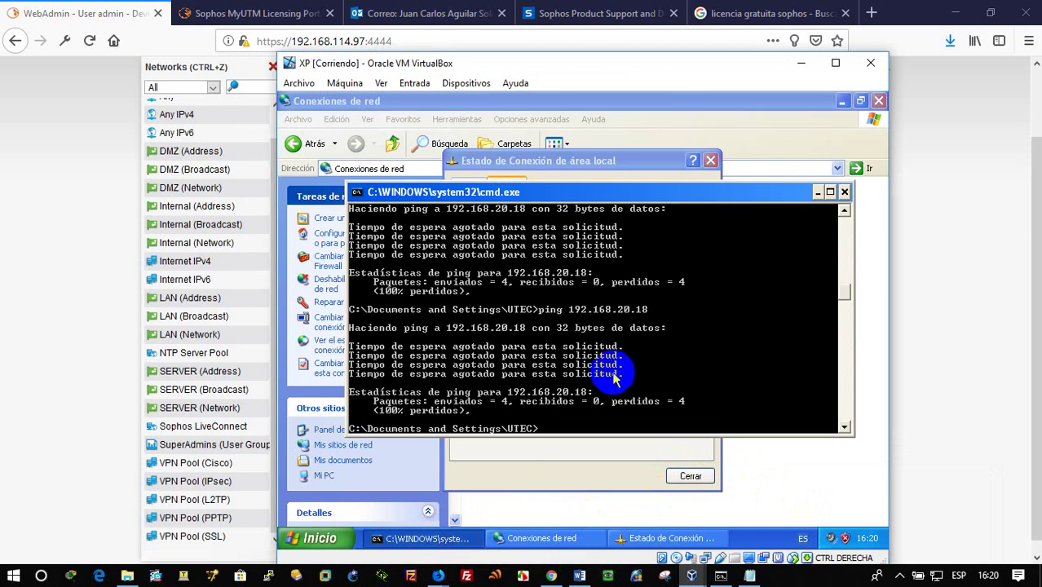
key("Up")
key("Return")
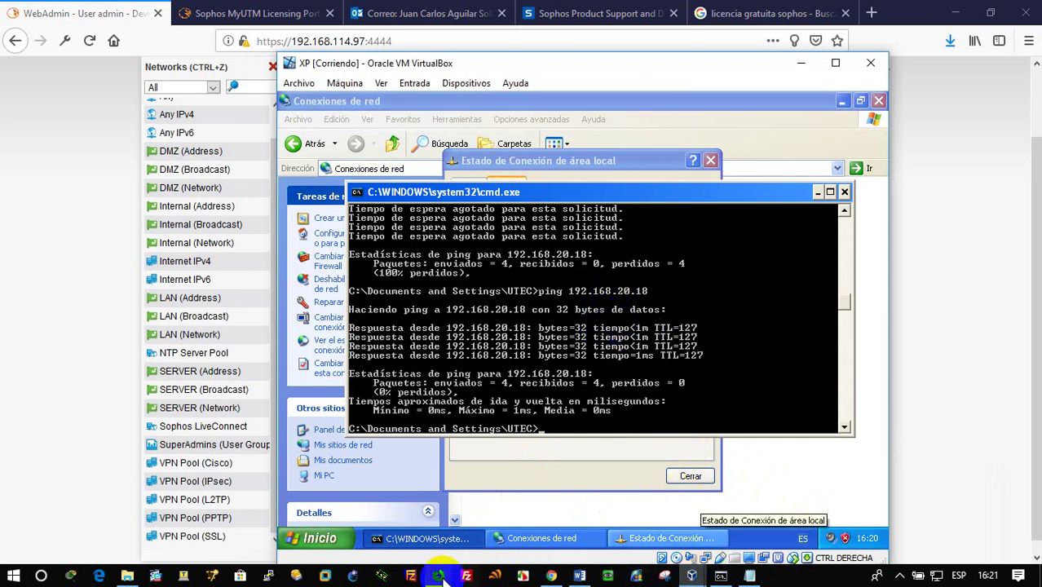
Step: Go back to Sophos WebAdmin and disable the LAN (Network) to SERVER (Network) ping rule
mouse_move(495, 571)
left_click(557, 534)
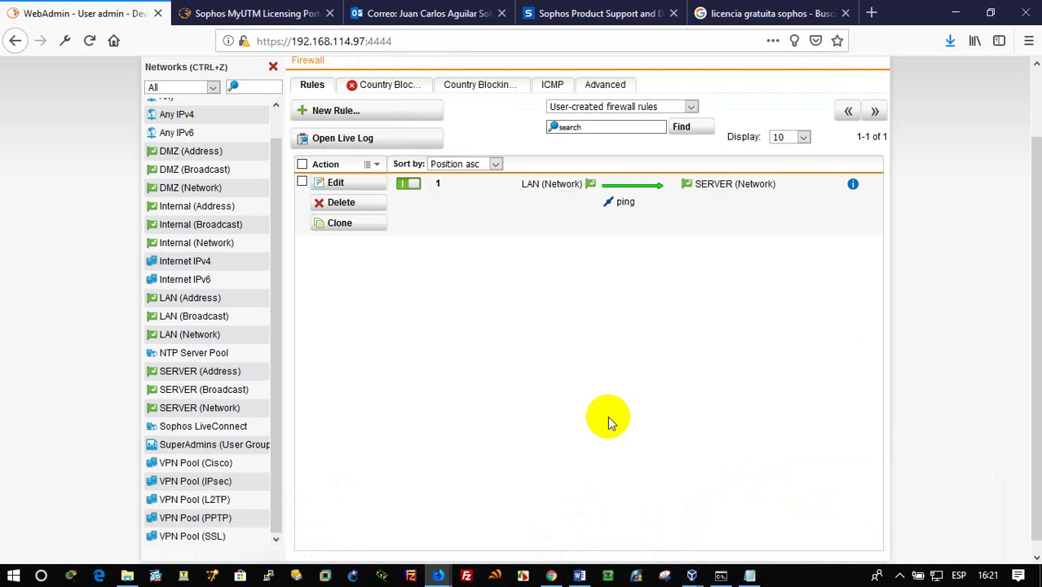
left_click(406, 184)
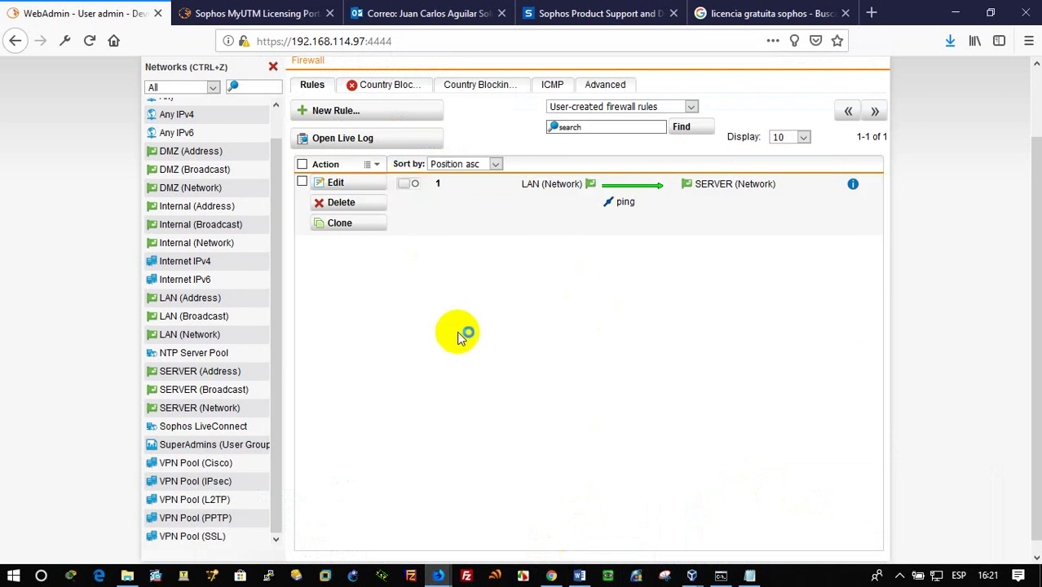
Step: Test the disabled rule by pinging 192.168.20.18 from the XP virtual machine's command prompt
mouse_move(692, 561)
left_click(779, 536)
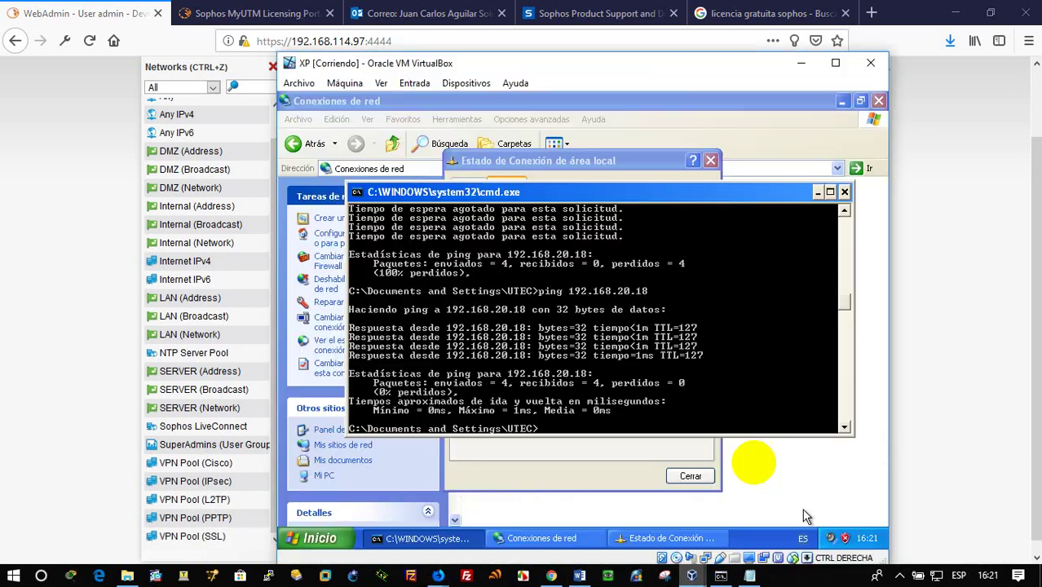
key("Up")
key("Return")
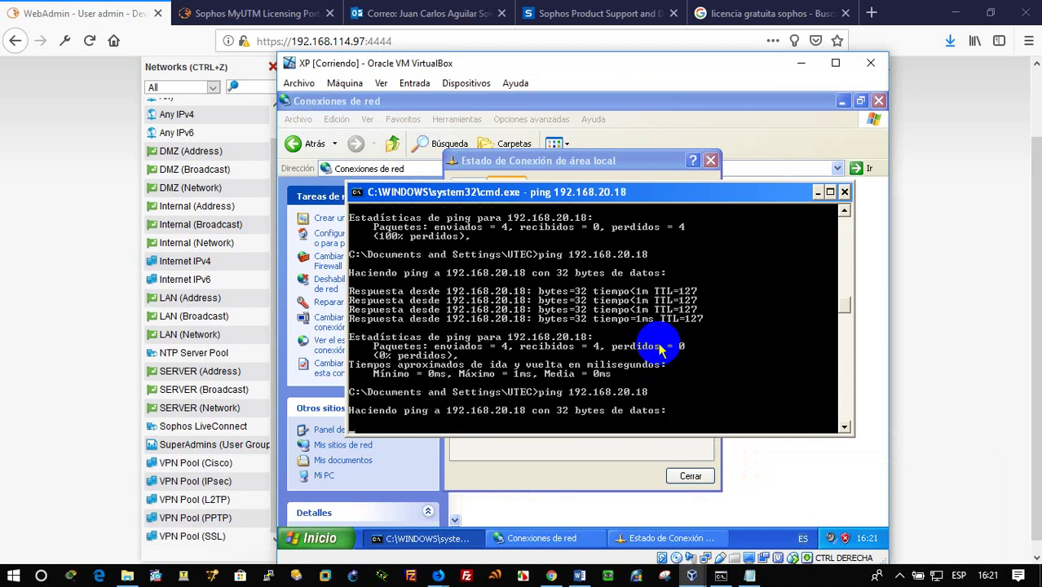
key("alt+Tab")
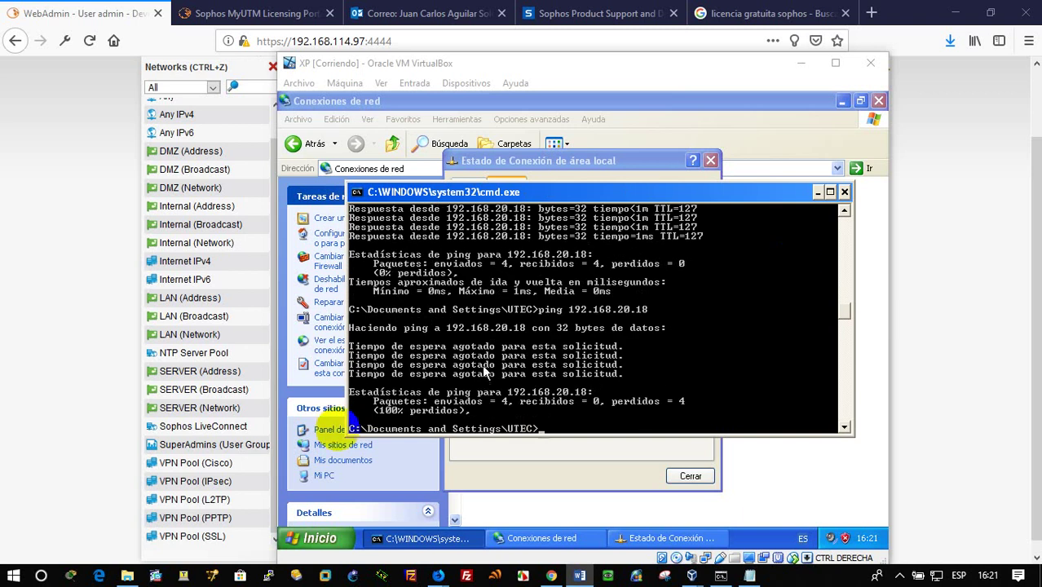
Step: Return to Sophos WebAdmin, close the Networks object list and open the network definitions page
mouse_move(439, 576)
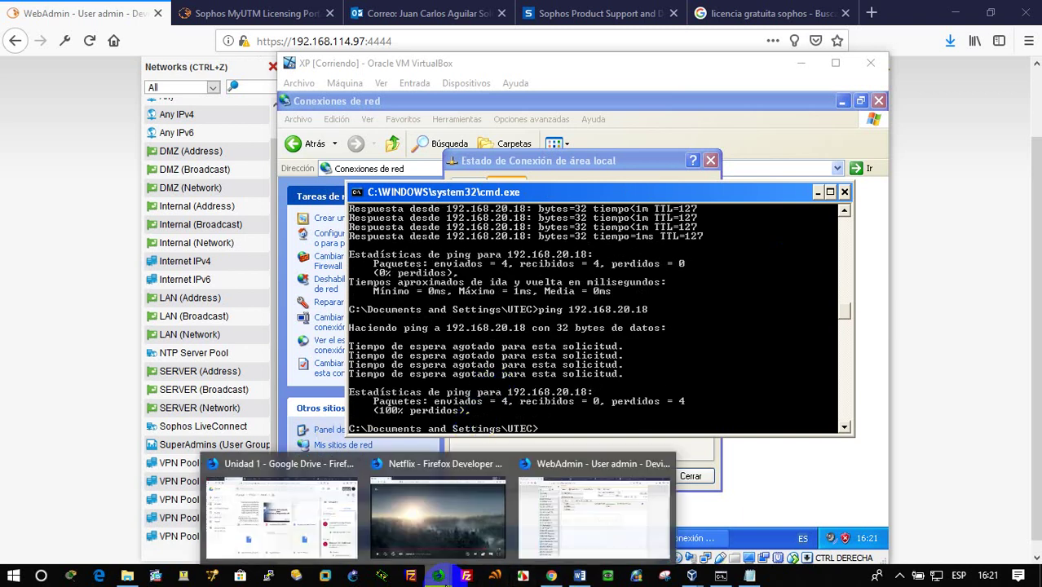
left_click(606, 532)
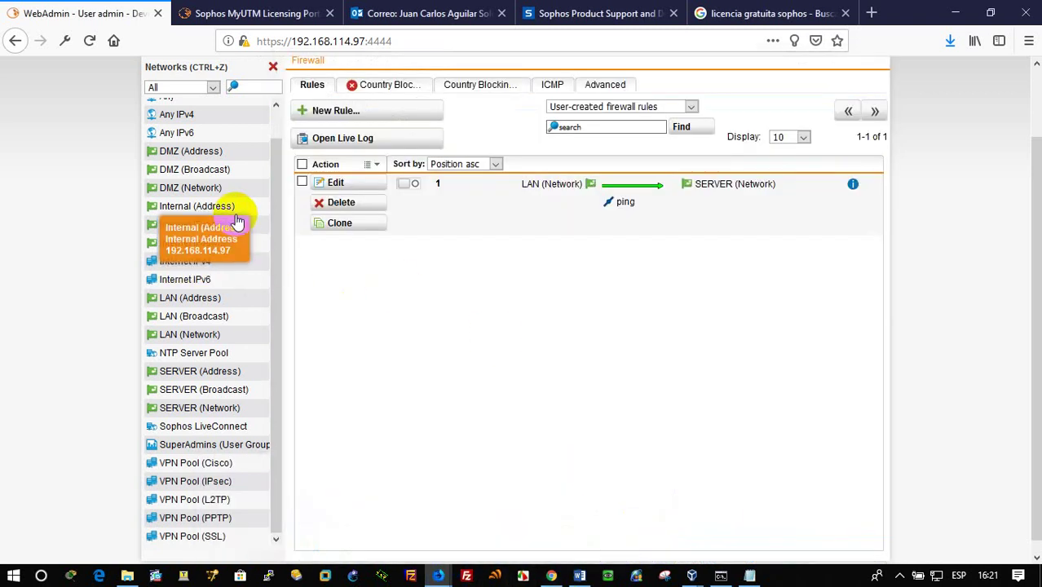
scroll(233, 205, "up", 1)
scroll(369, 120, "up", 2)
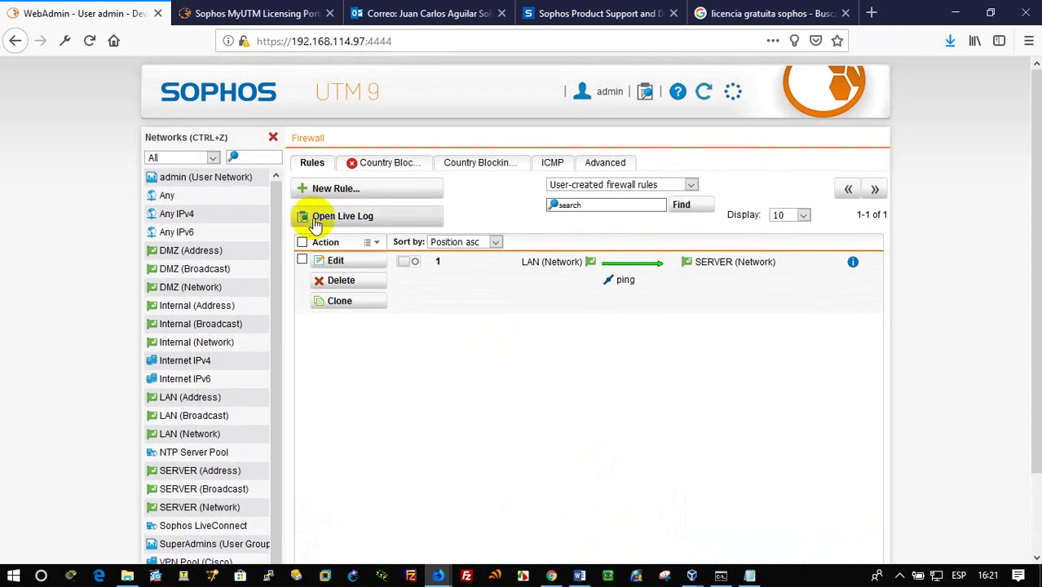
left_click(274, 138)
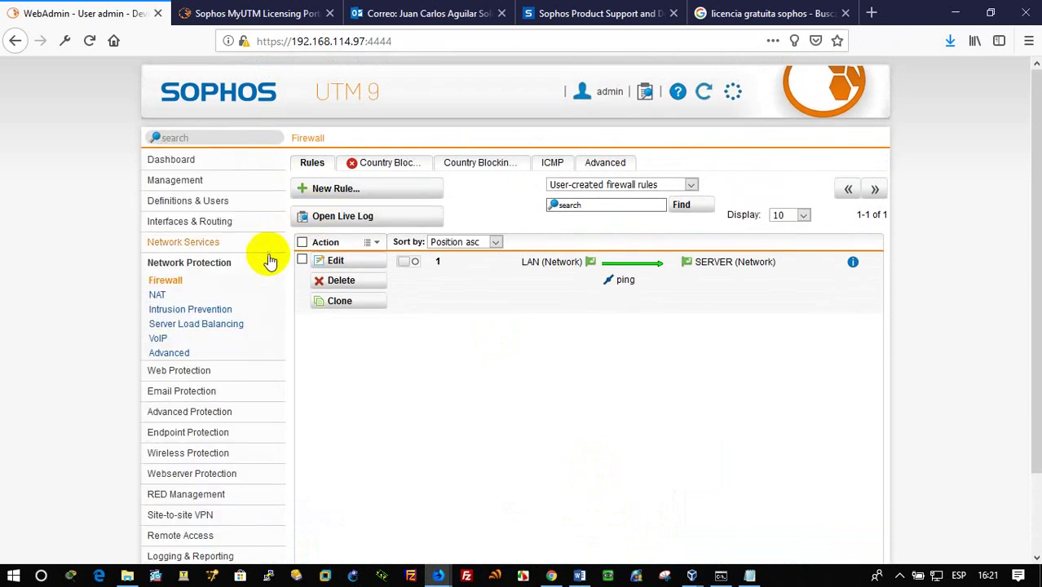
left_click(219, 203)
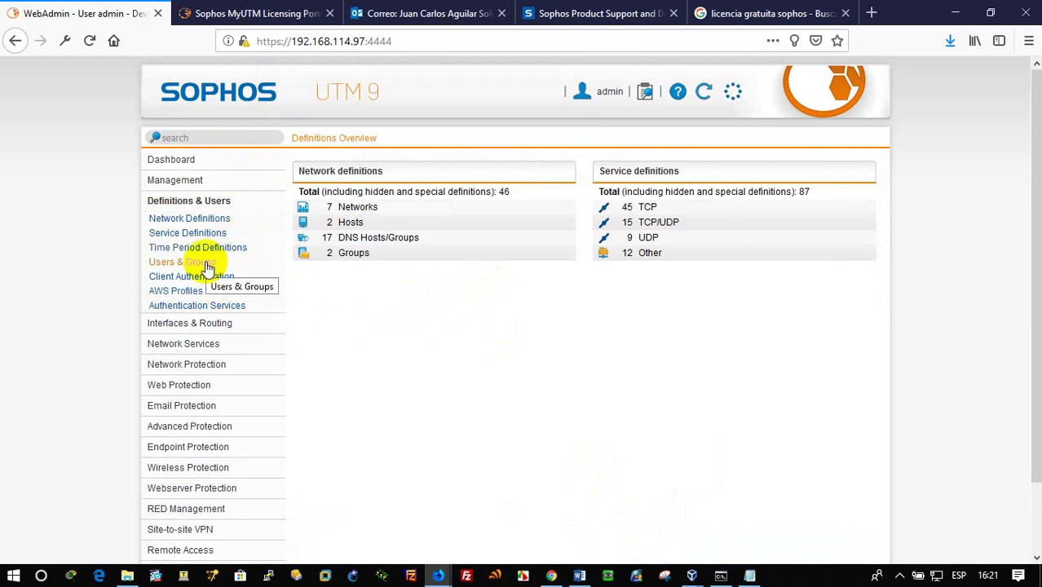
left_click(217, 220)
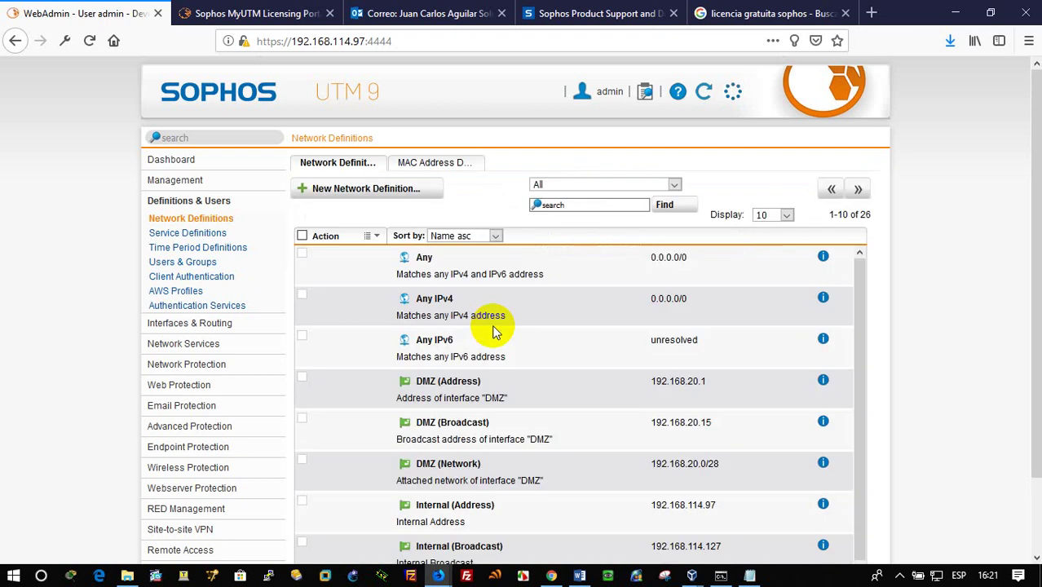
Step: Start a new network definition named Usuario1 with comment Ventas and IPv4 address 192.168.60.60
left_click(402, 196)
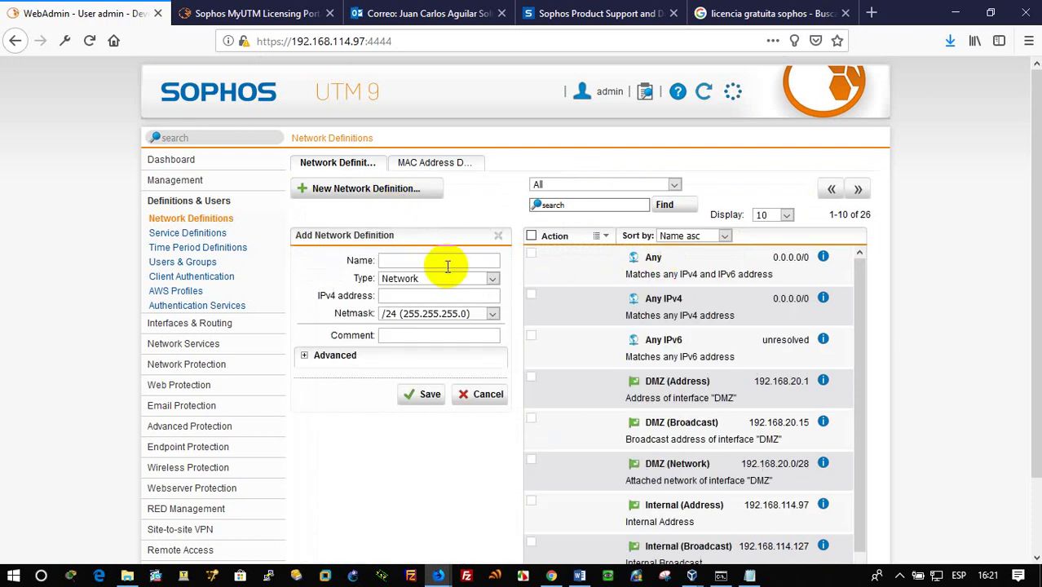
type("Usuario1")
left_click(473, 337)
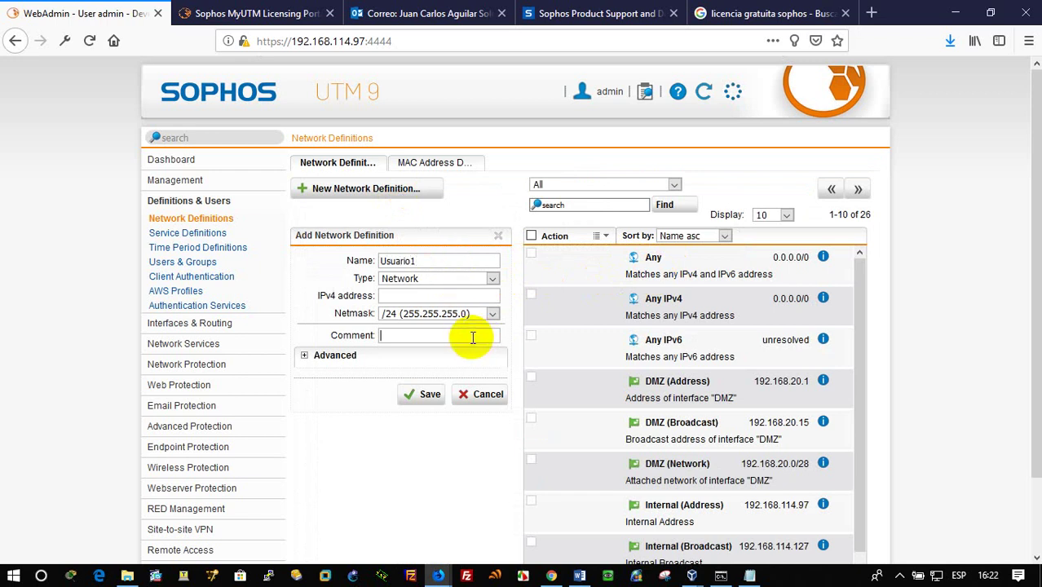
type("Ventas")
left_click(465, 297)
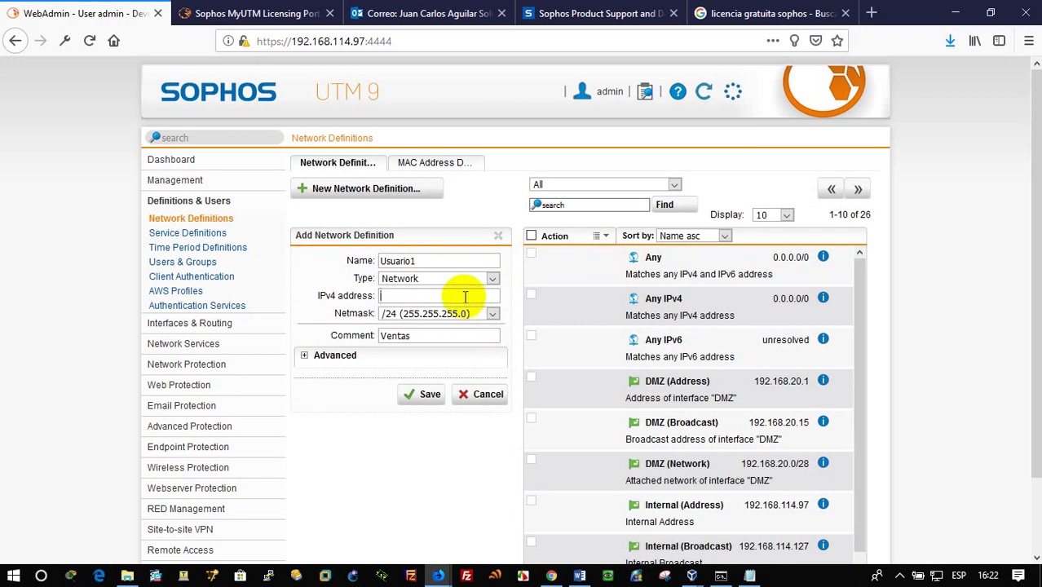
type("192.168.60.60")
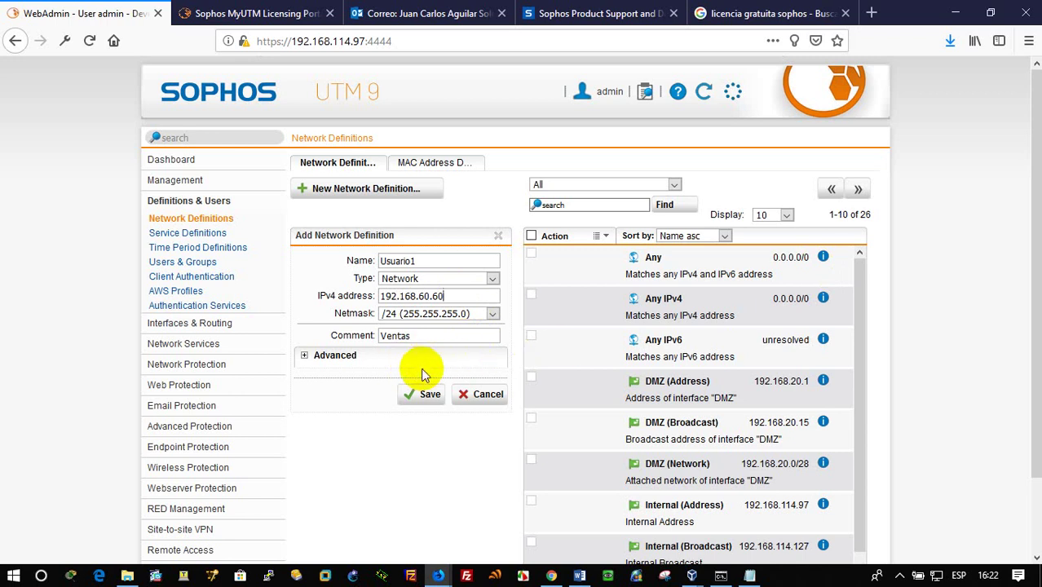
Step: Try to save the Usuario1 definition with the /24 netmask, and change its netmask to /32 (255.255.255.255)
left_click(435, 265)
key("alt+Tab")
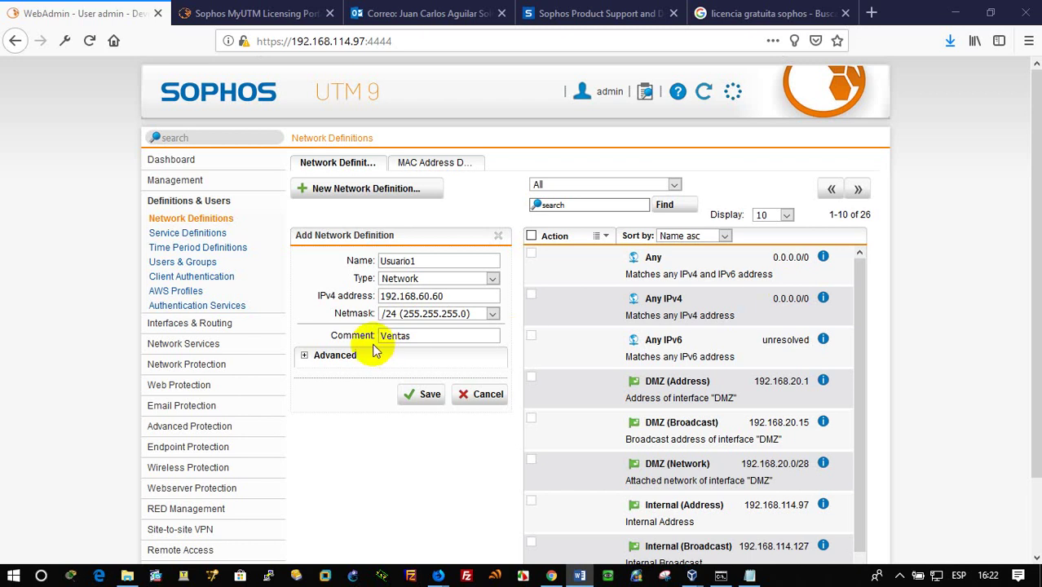
left_click(430, 397)
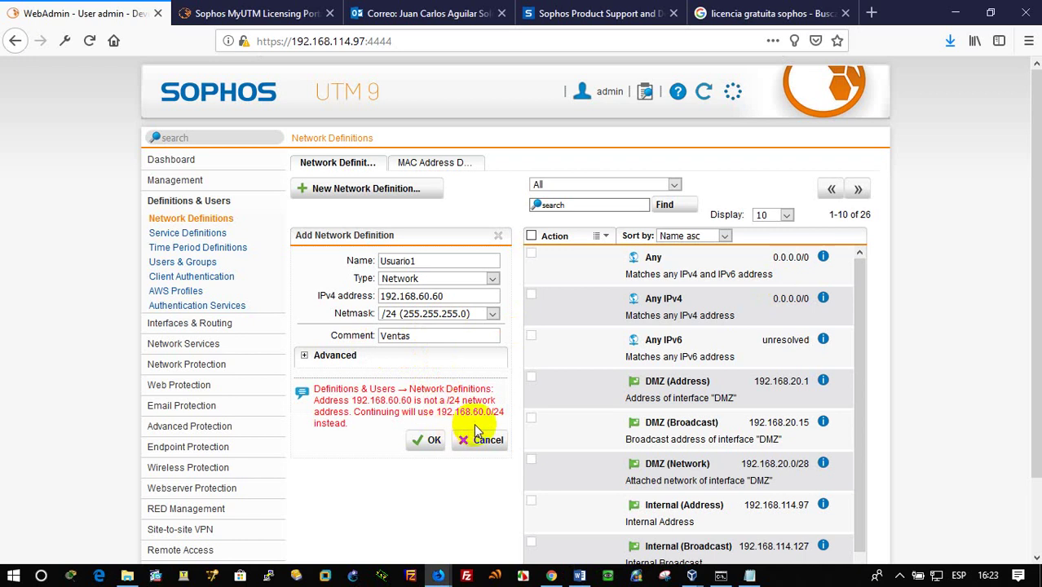
left_click(484, 315)
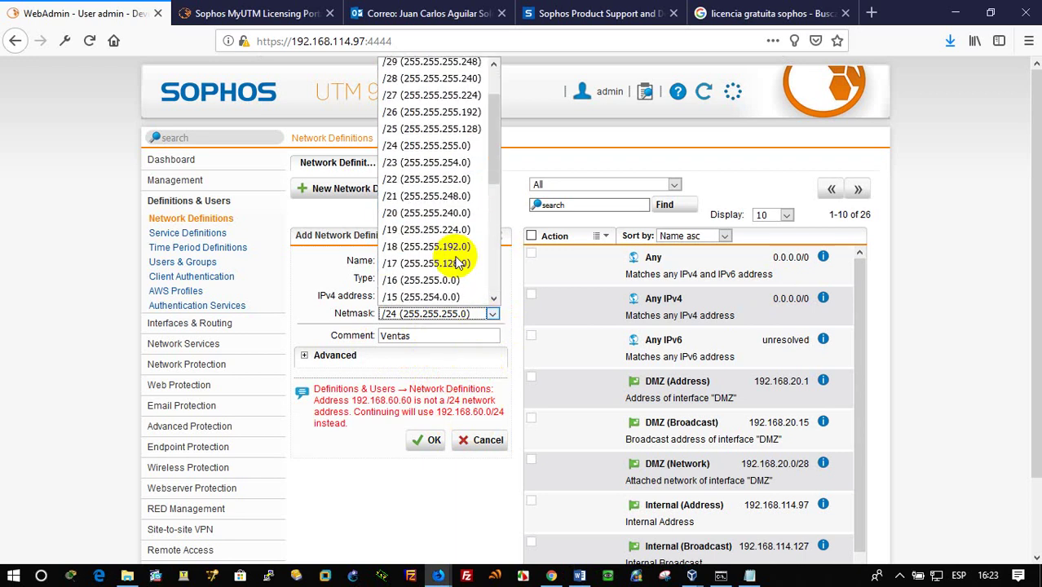
left_click(456, 66)
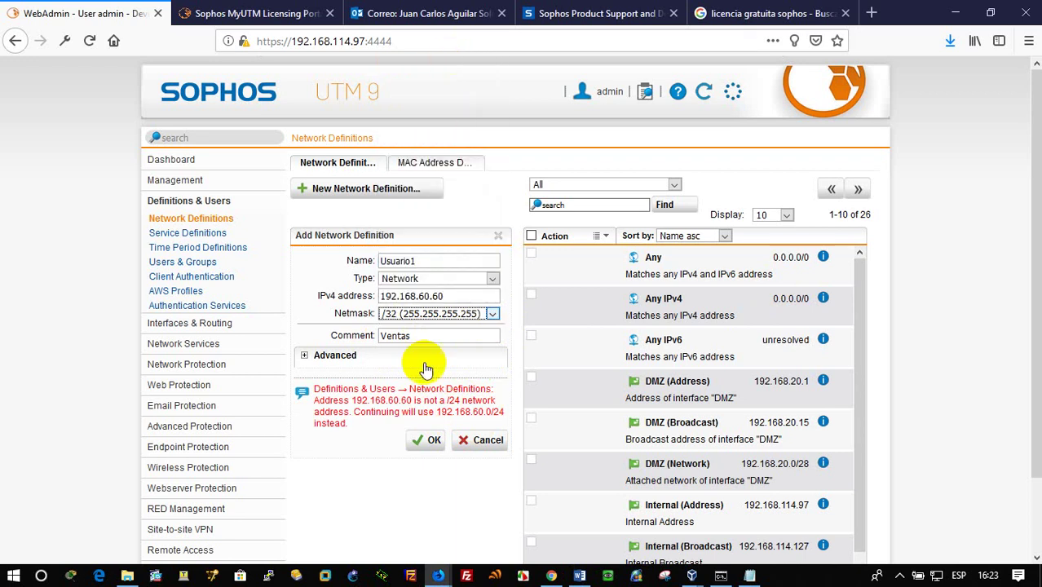
Step: Save the Usuario1 network definition with the /32 netmask and look over the definitions list
left_click(428, 439)
left_click(430, 394)
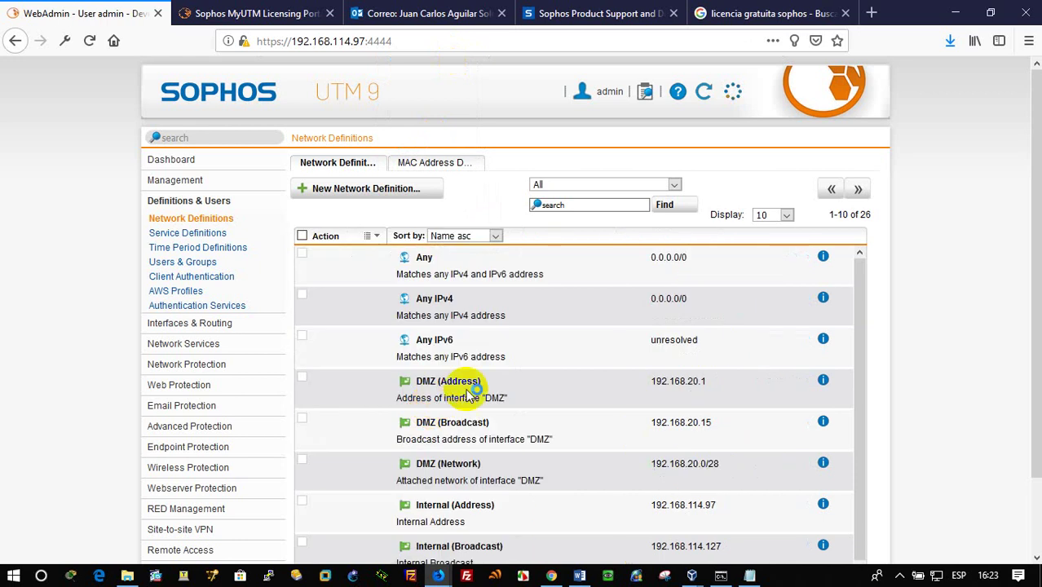
scroll(585, 365, "down", 2)
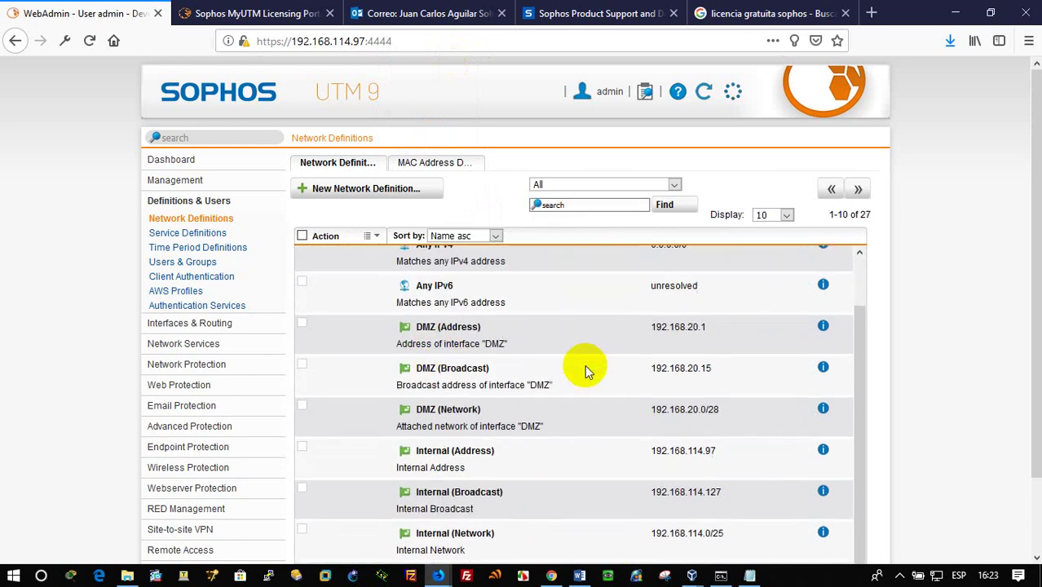
scroll(585, 364, "up", 2)
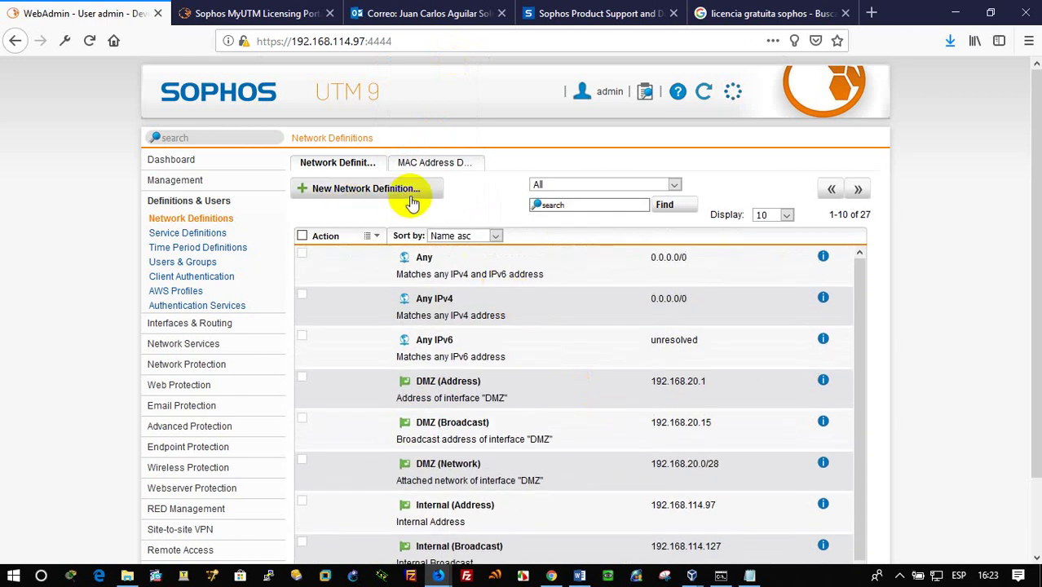
Step: Start a new network definition named Usuario2 with IPv4 address 192.168.60.61
left_click(408, 190)
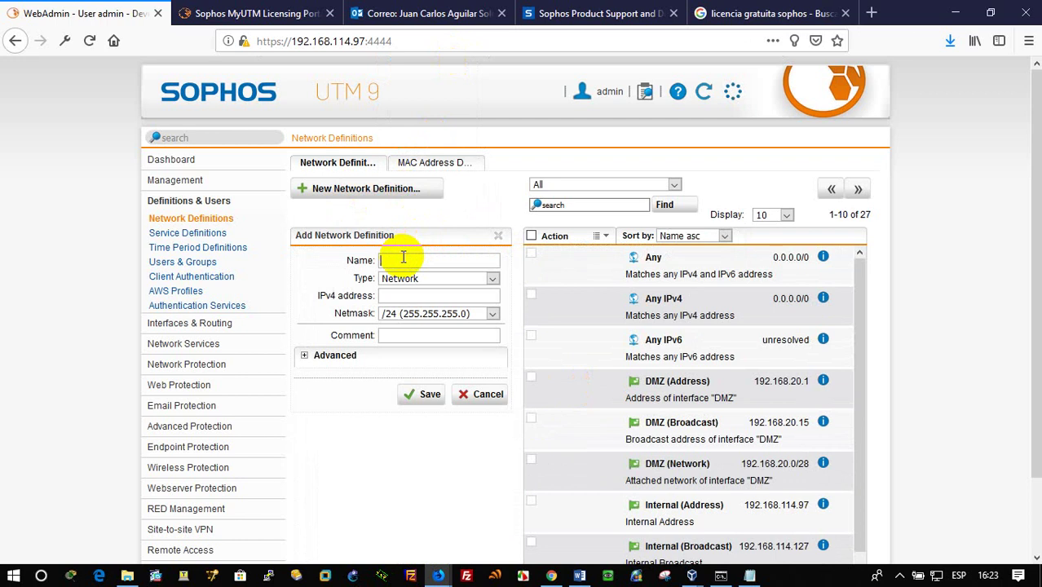
type("Usuario2")
left_click(415, 296)
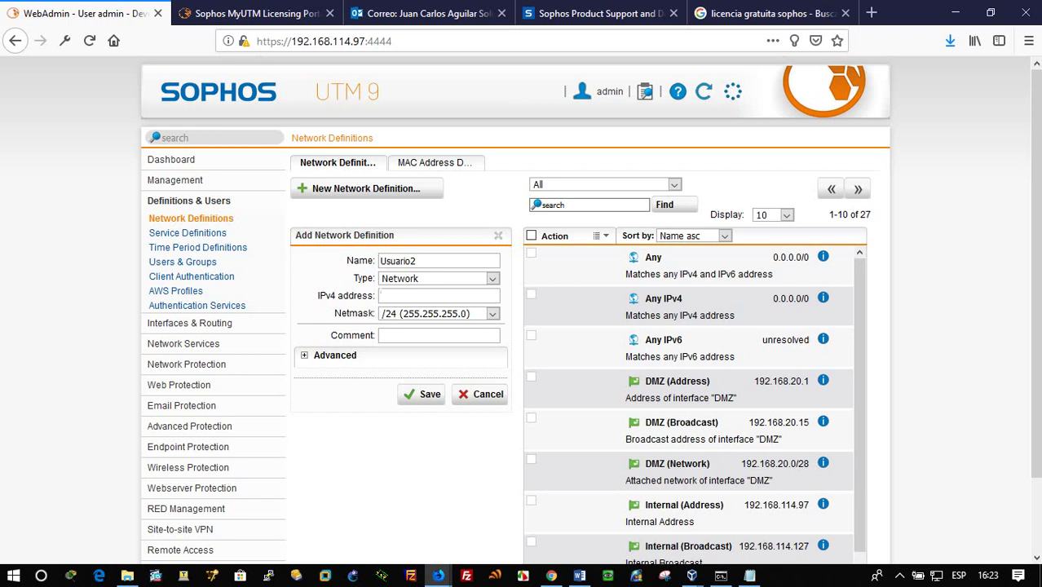
key("alt+Tab")
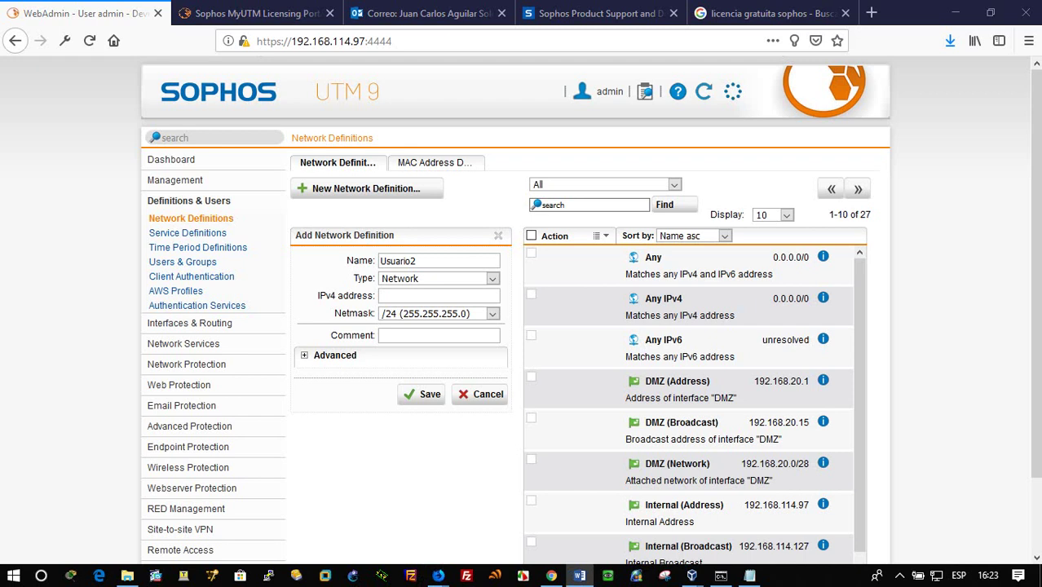
left_click(411, 298)
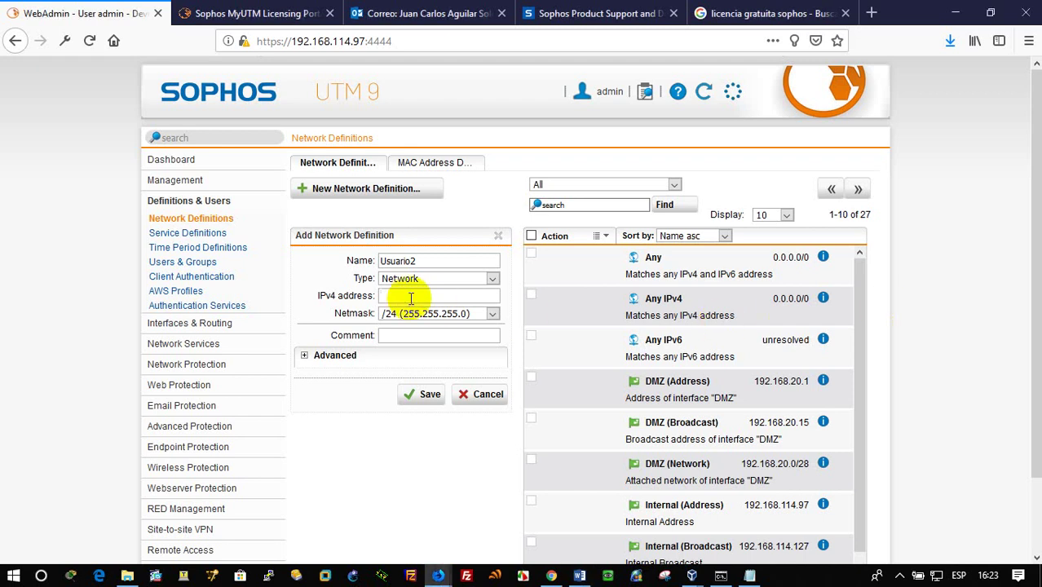
type("192.168.60.61")
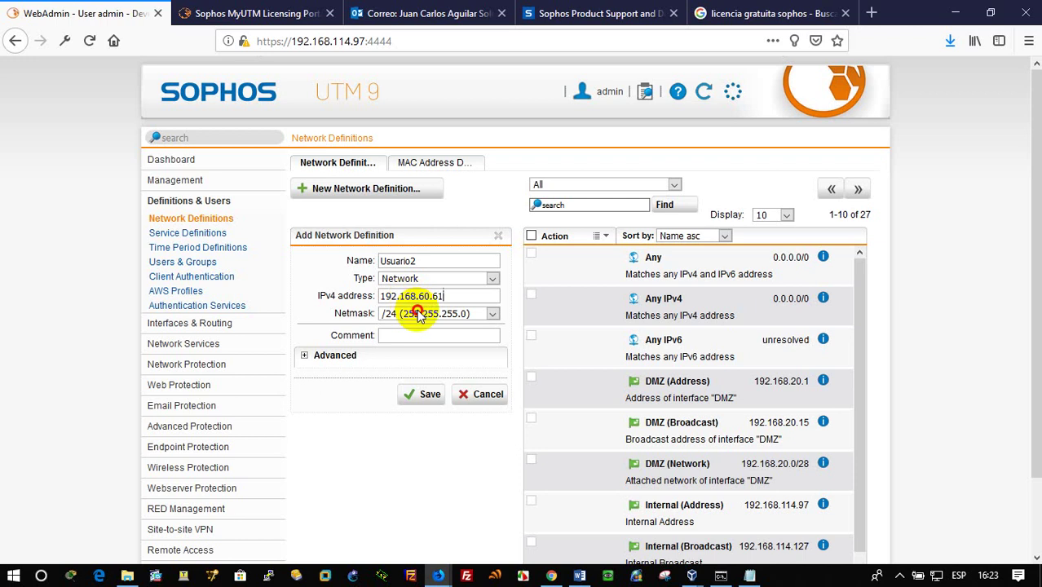
Step: Set the Usuario2 netmask to /32 (255.255.255.255), enter the comment IT and save the definition
left_click(419, 316)
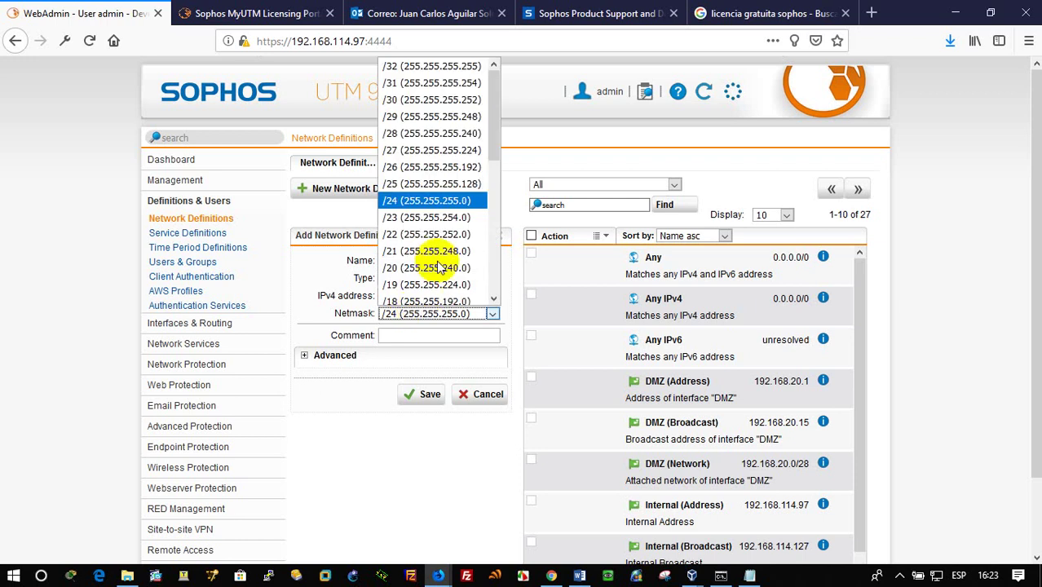
left_click(410, 66)
left_click(438, 341)
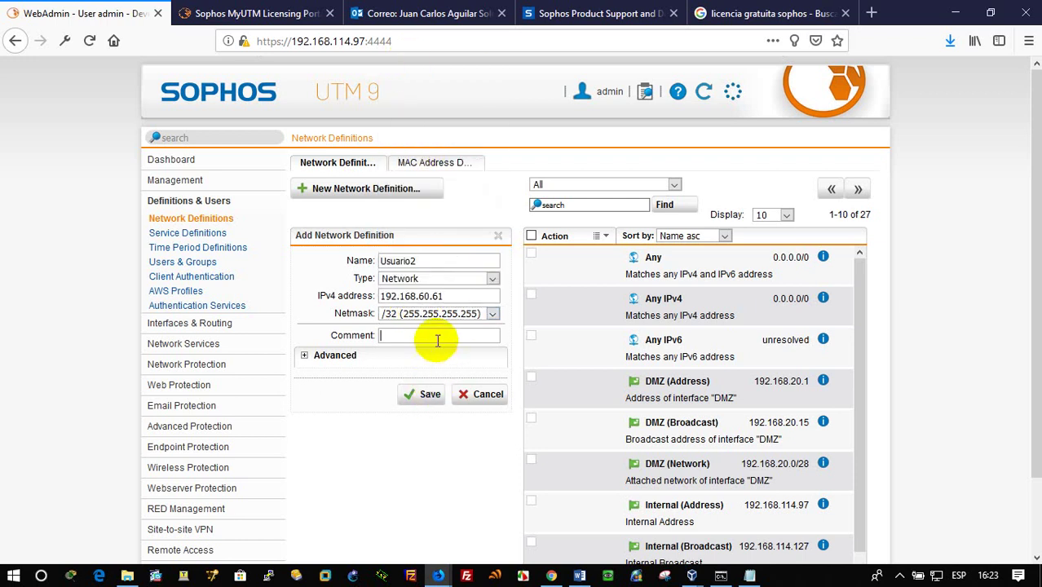
key("alt+Tab")
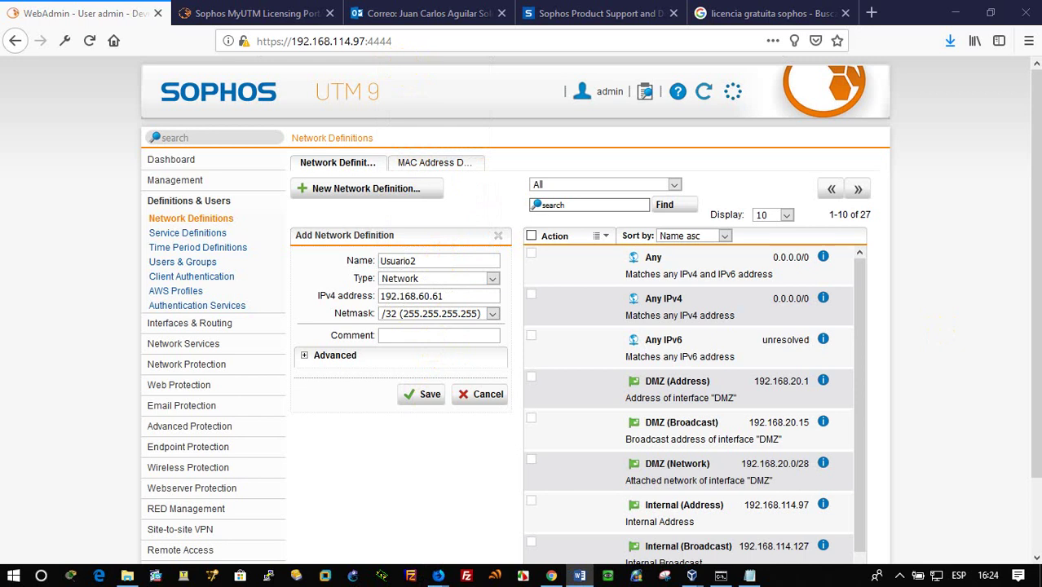
left_click(419, 338)
type("IT")
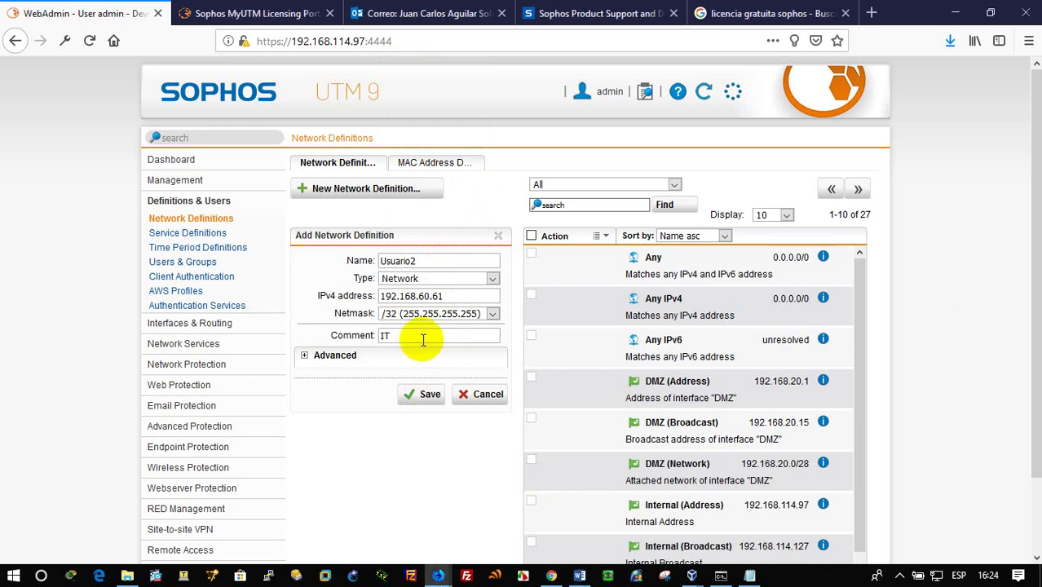
left_click(422, 396)
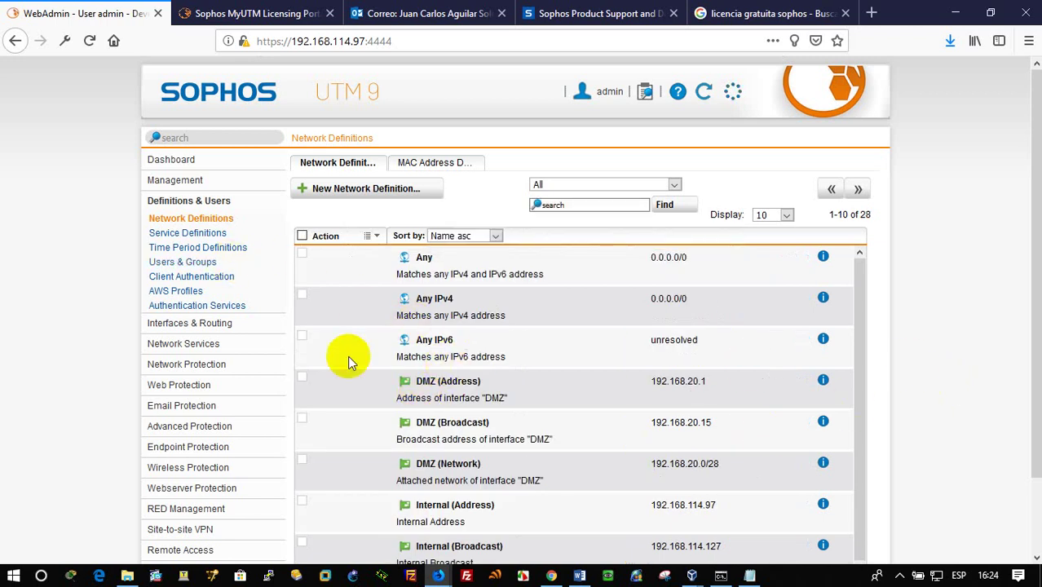
Step: Start a new rule on the Network Protection firewall page and add Usuario1 as its source
left_click(205, 344)
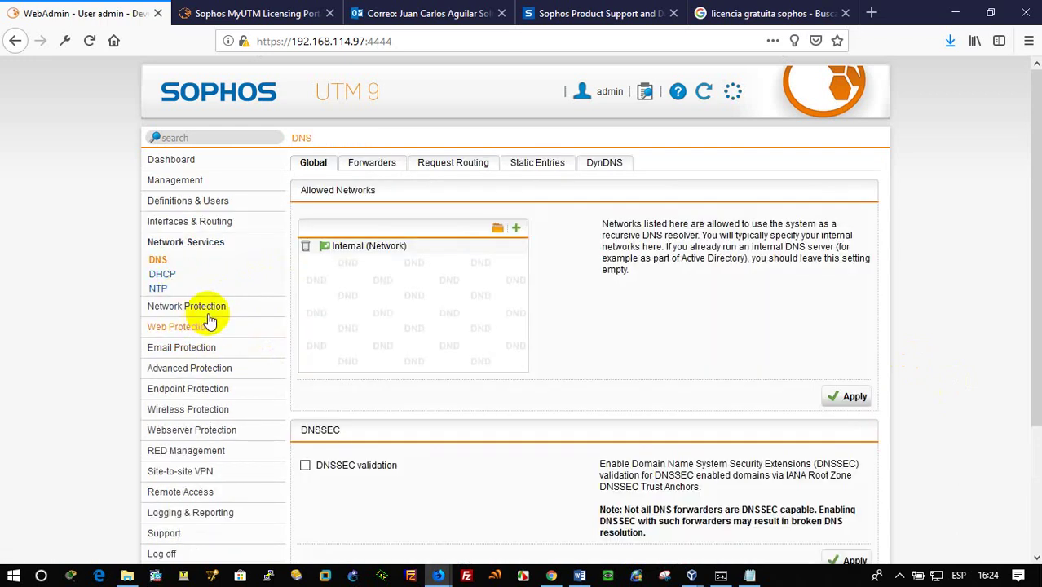
left_click(206, 310)
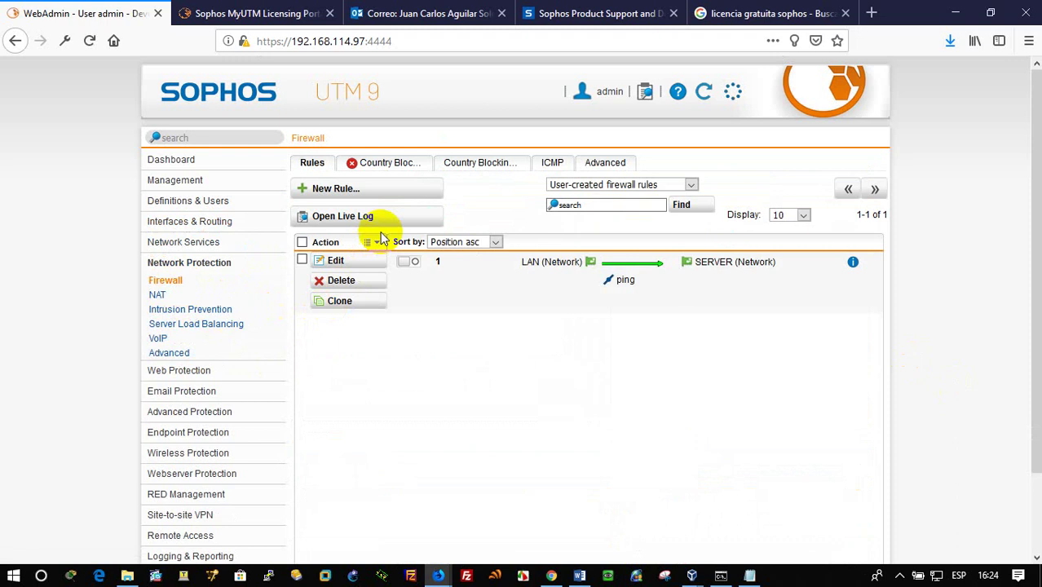
left_click(360, 191)
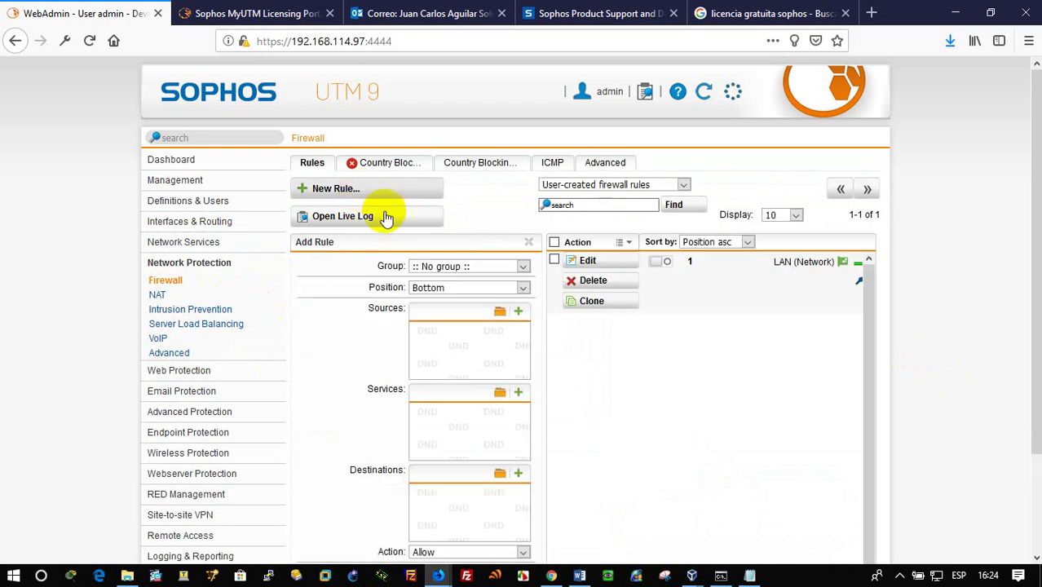
left_click(500, 313)
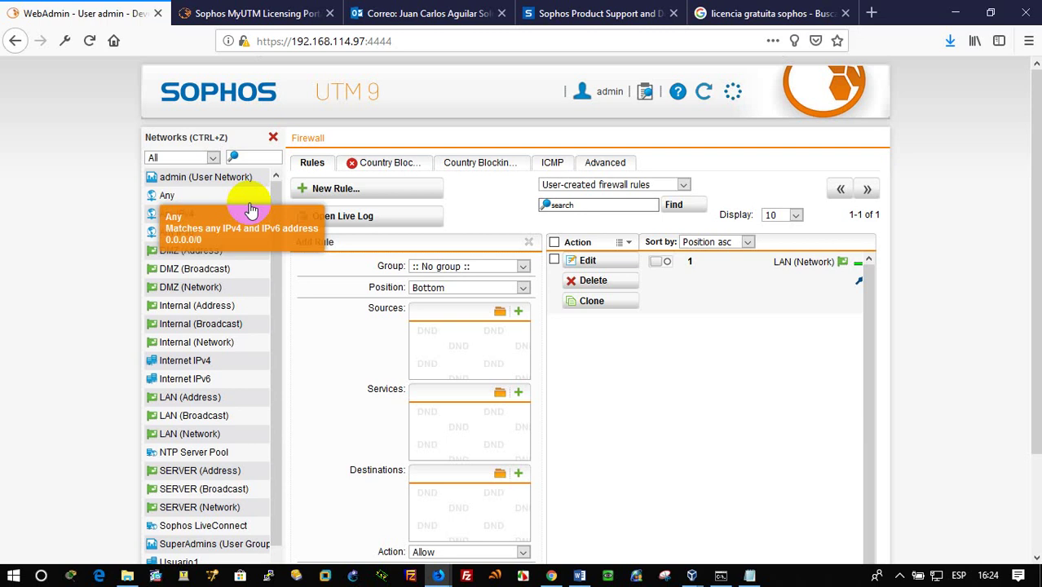
left_click(253, 159)
type("us")
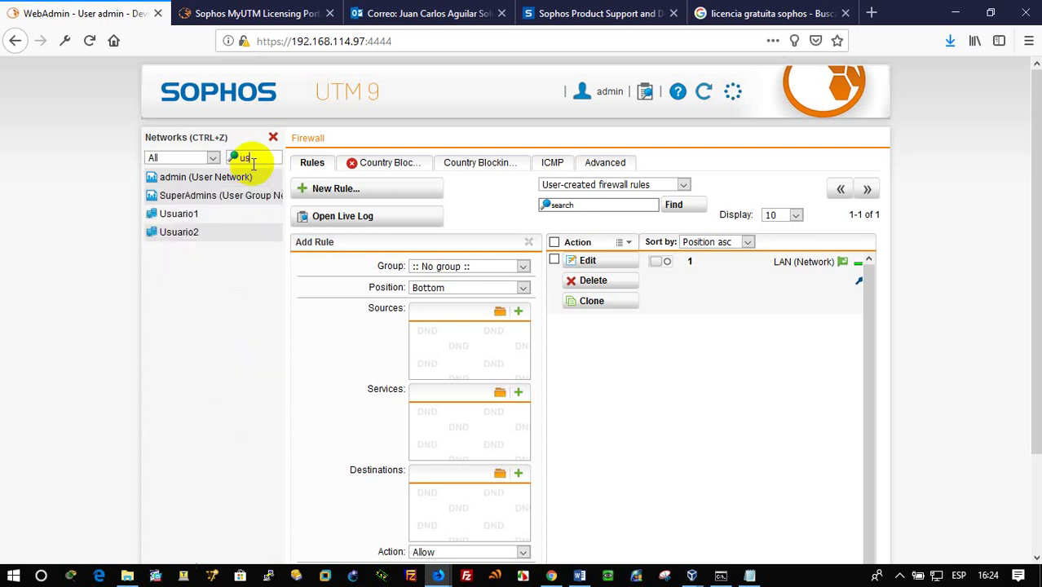
mouse_move(171, 214)
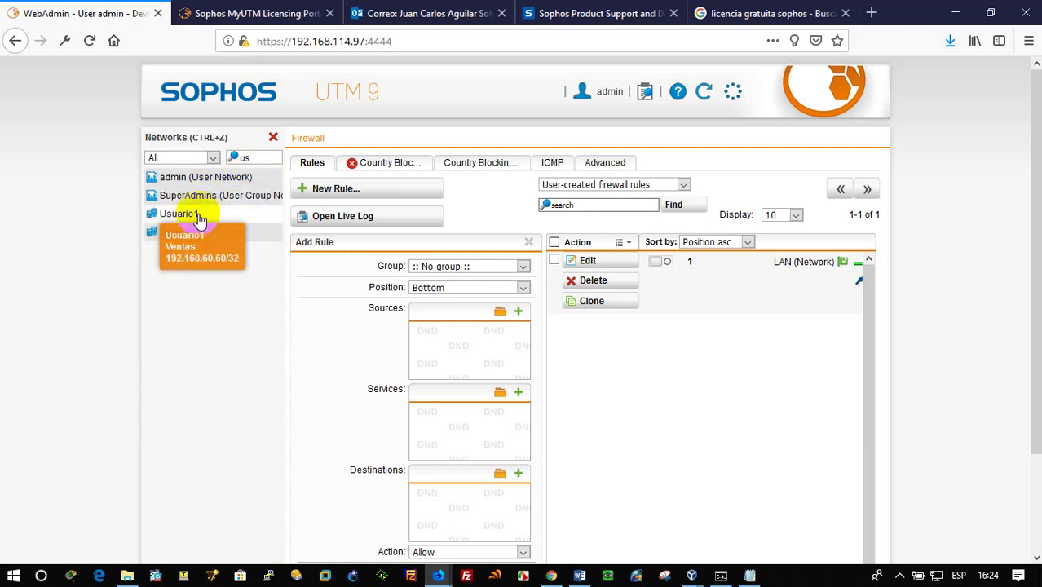
left_click_drag(174, 214, 450, 336)
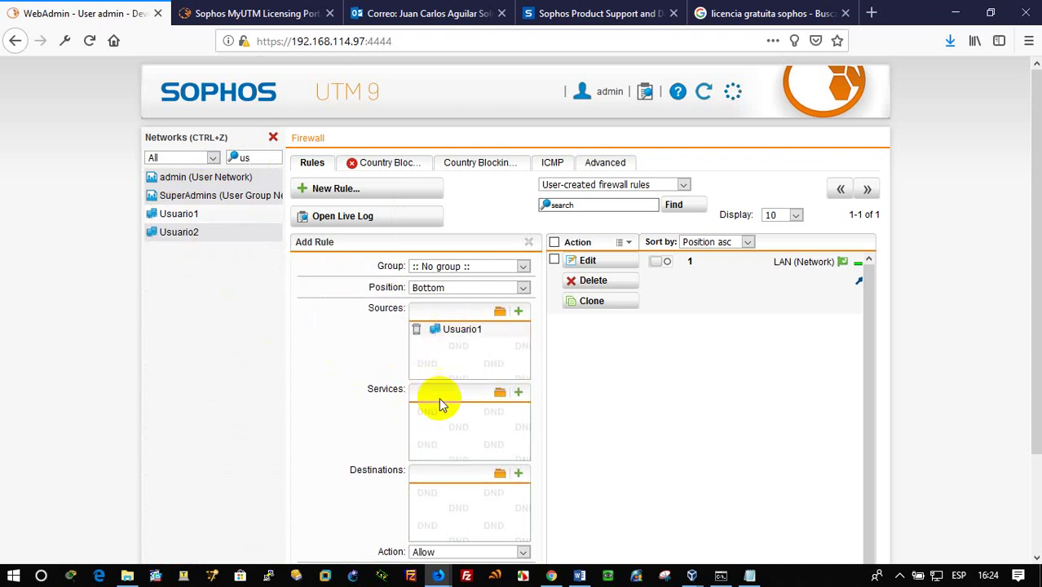
Step: Find the ping service and add it to the new Usuario1 rule's services
left_click(500, 393)
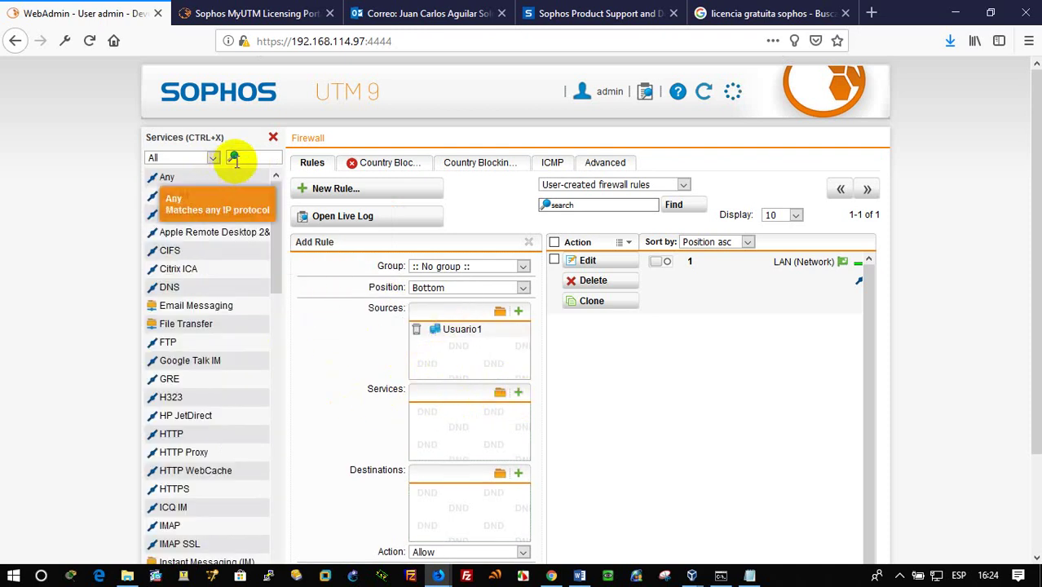
left_click(238, 158)
type("pi")
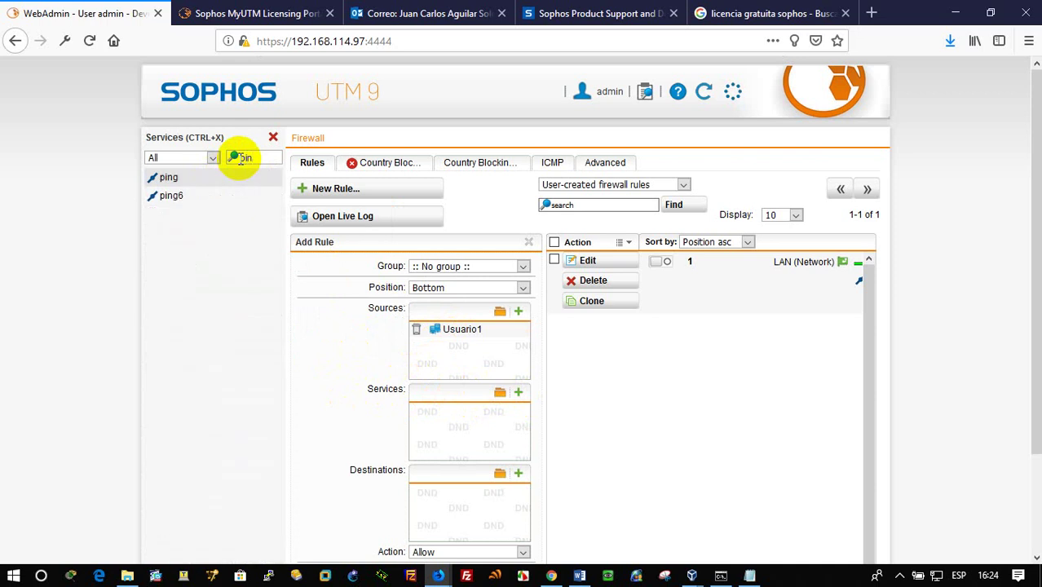
type("n")
left_click_drag(168, 178, 450, 417)
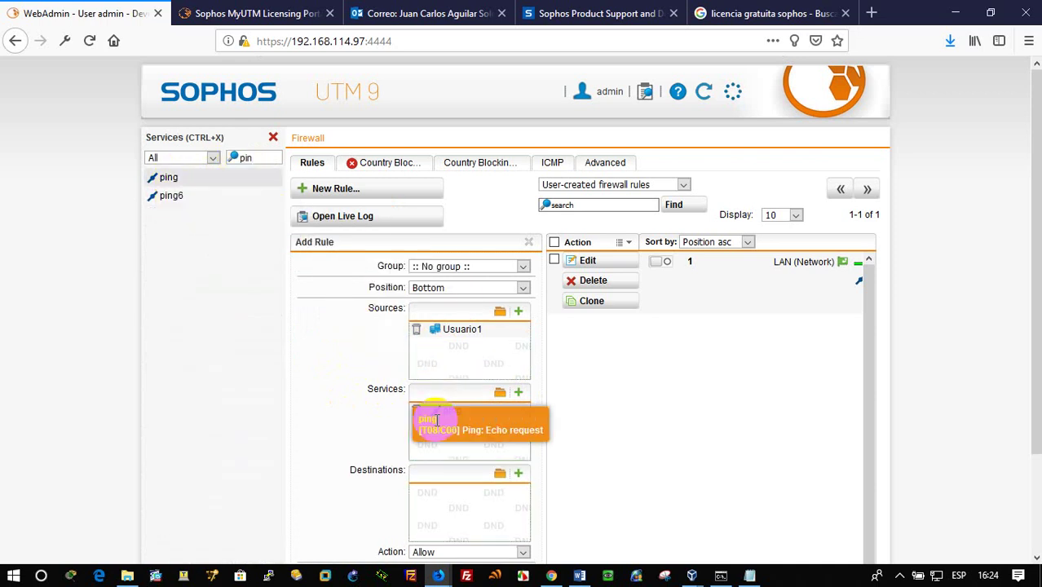
Step: Add LAN (Network) as the Usuario1 rule's destination and save the rule with the Allow action
left_click(502, 476)
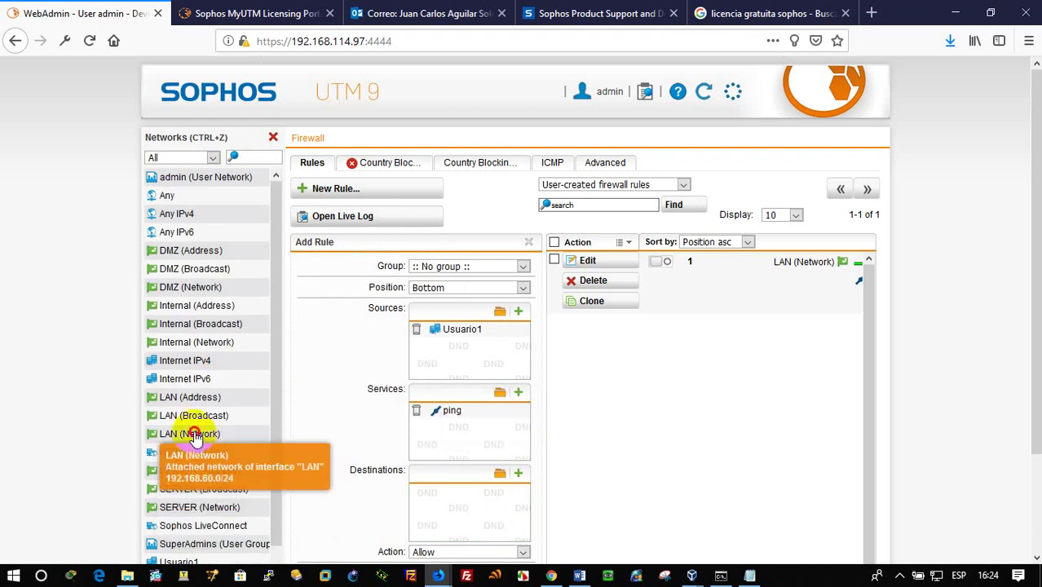
left_click_drag(193, 435, 444, 510)
scroll(505, 526, "down", 3)
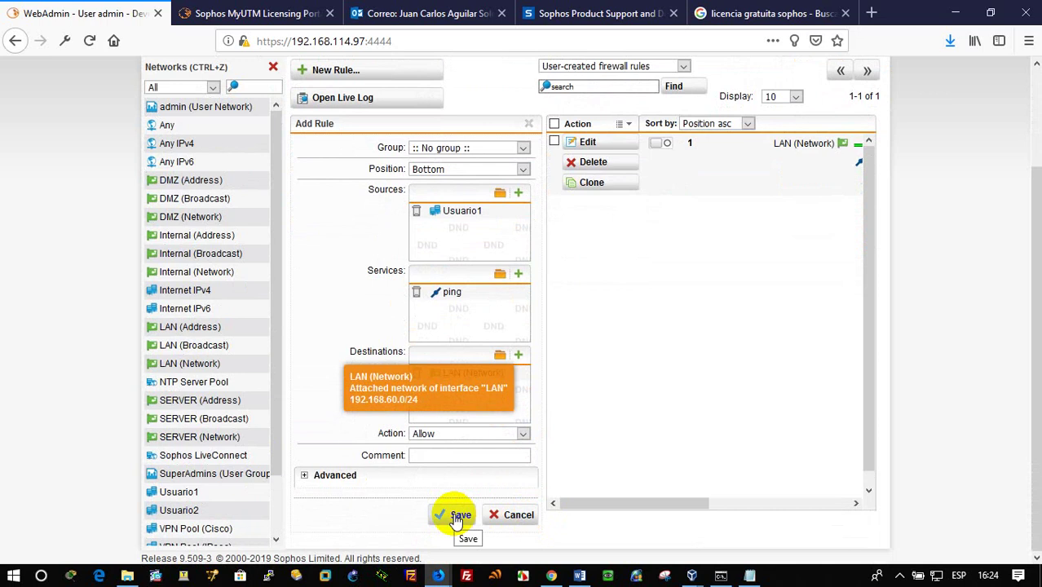
left_click(458, 516)
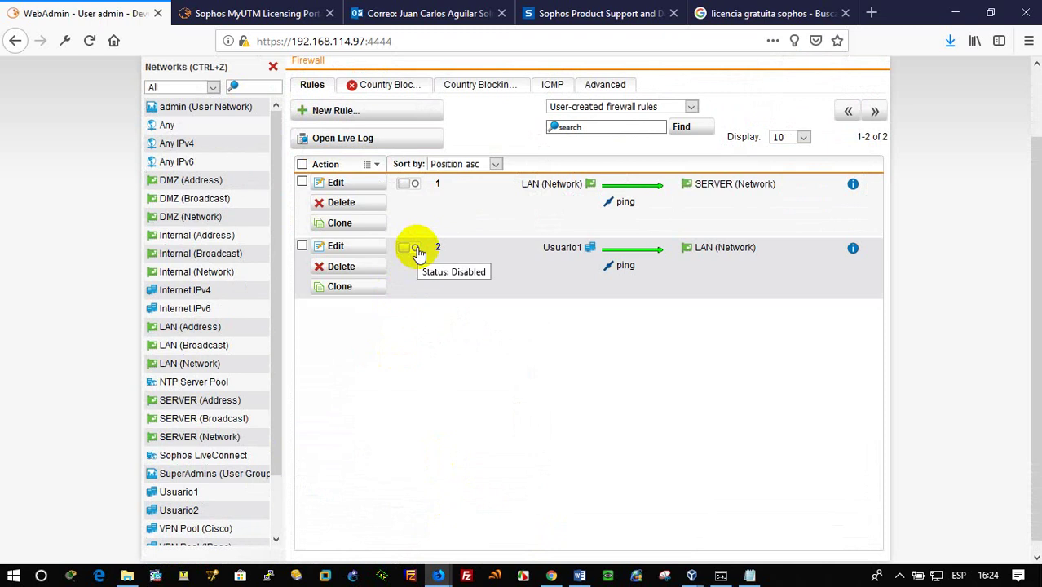
Step: Change the action of the Usuario1 ping rule to Drop, save it and enable the rule
left_click(369, 249)
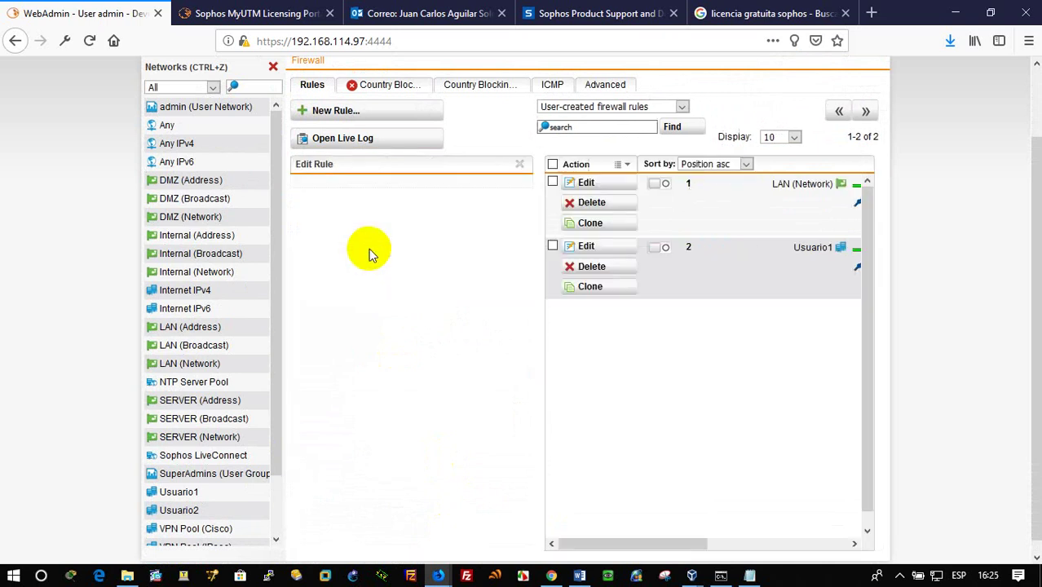
left_click(472, 476)
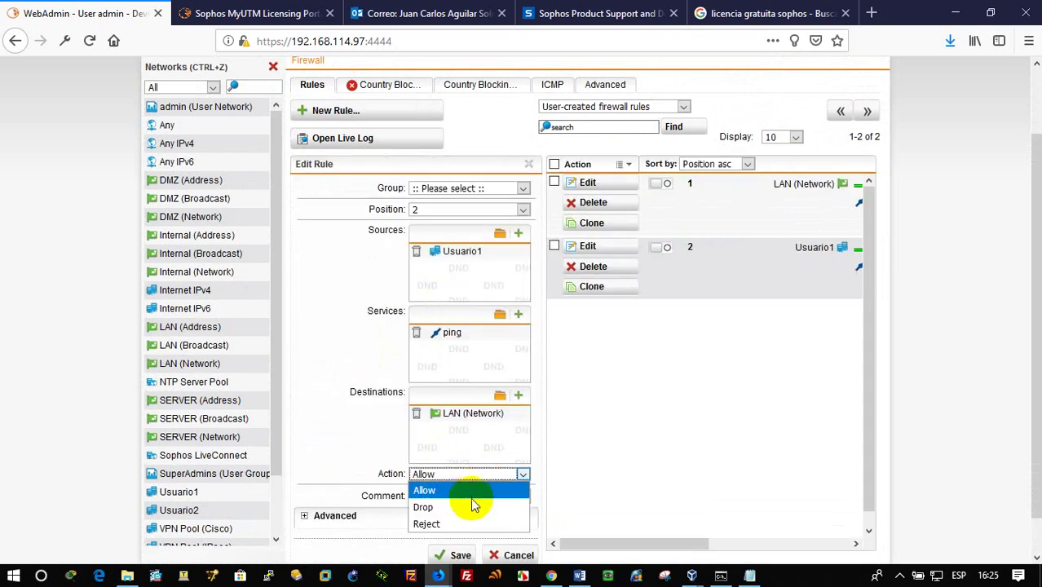
left_click(472, 505)
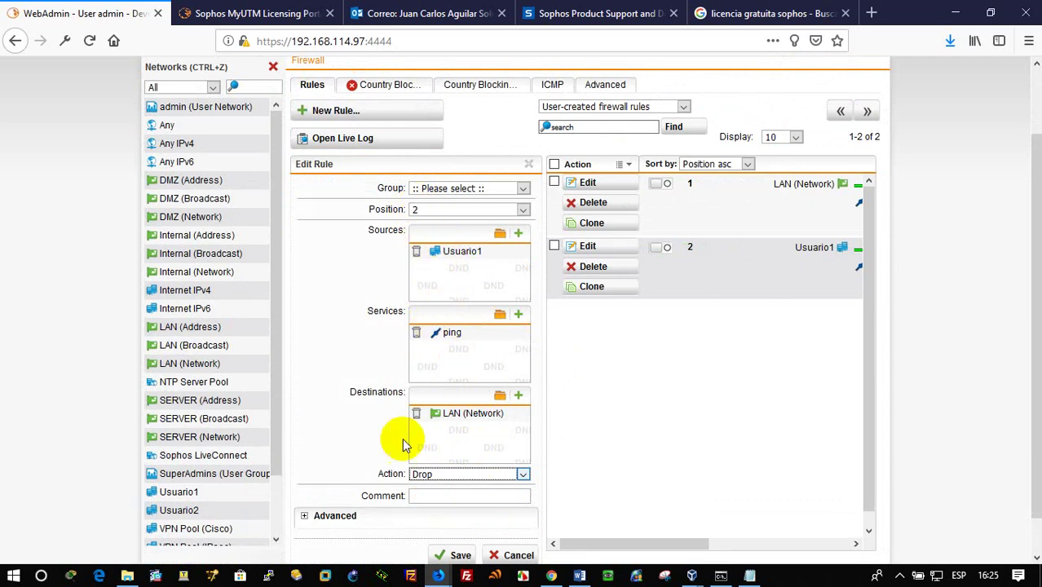
left_click(461, 555)
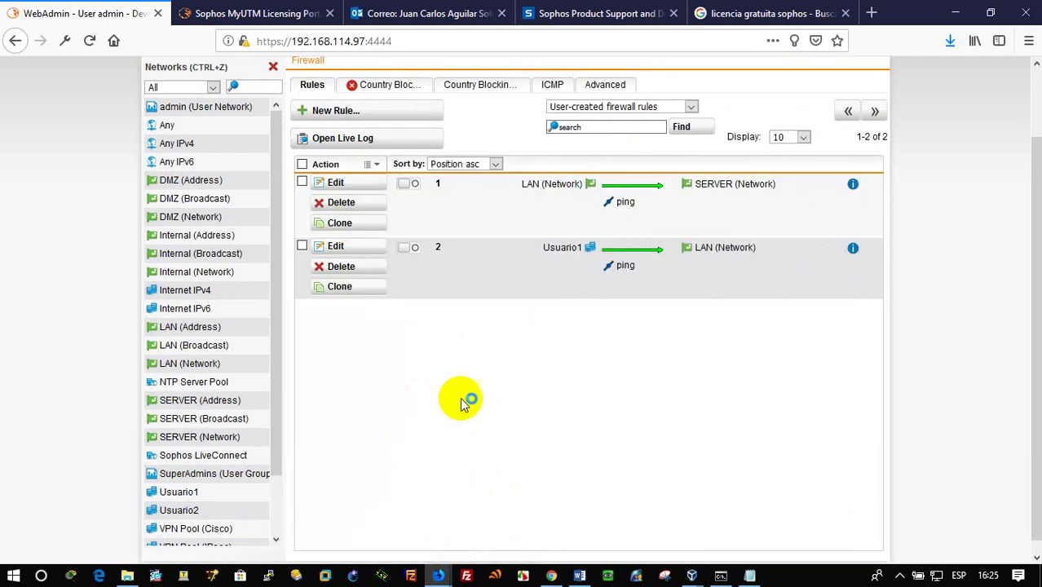
left_click(409, 248)
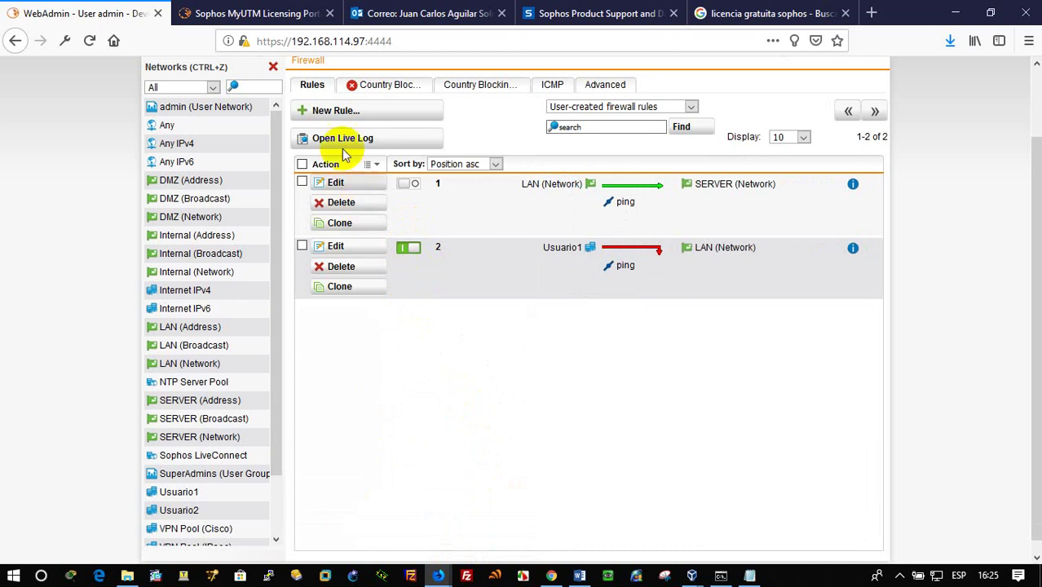
Step: Start a new firewall rule and add Usuario2 as its source
left_click(336, 110)
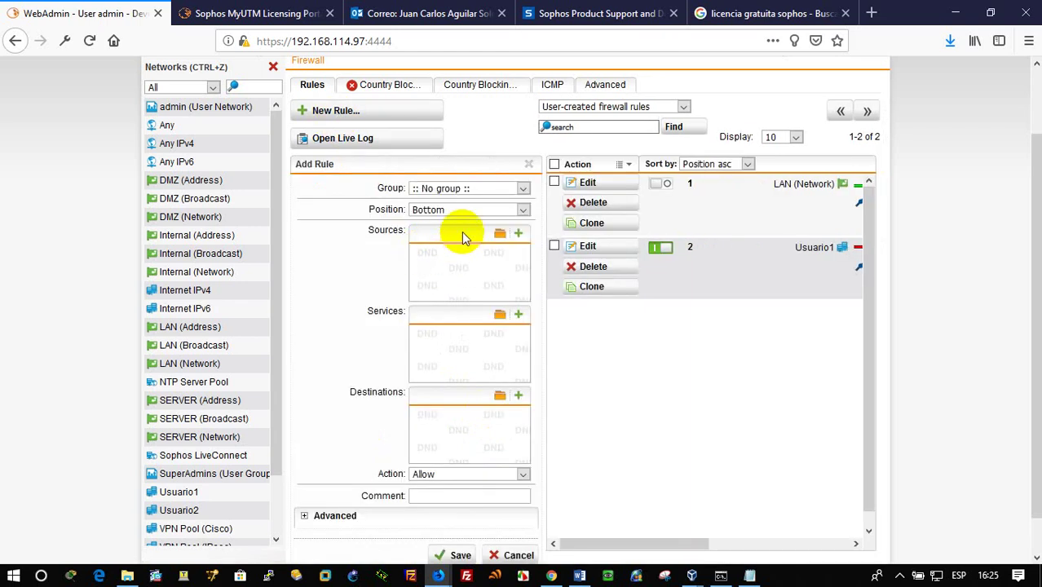
left_click(500, 237)
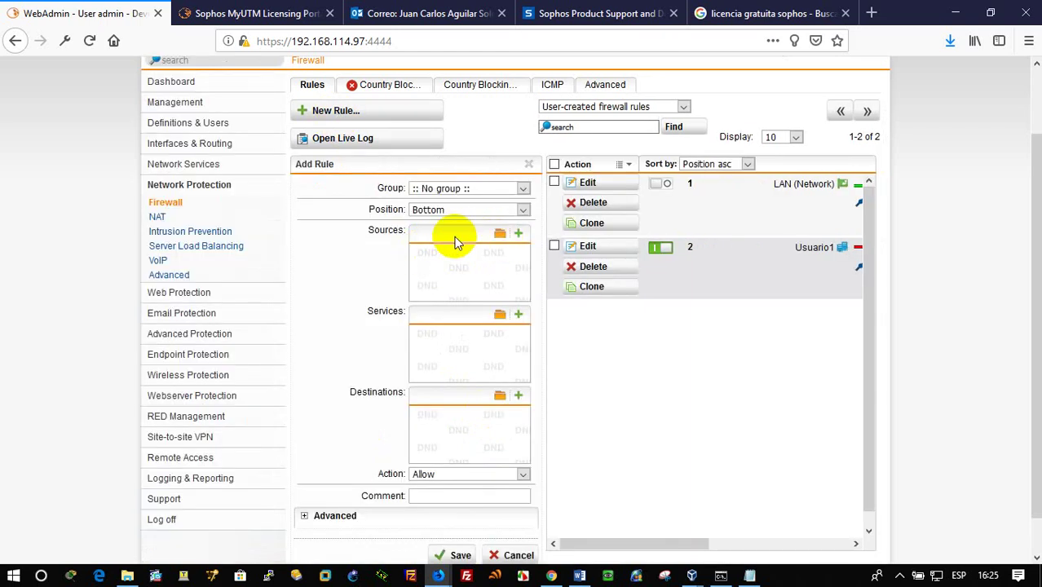
left_click(500, 234)
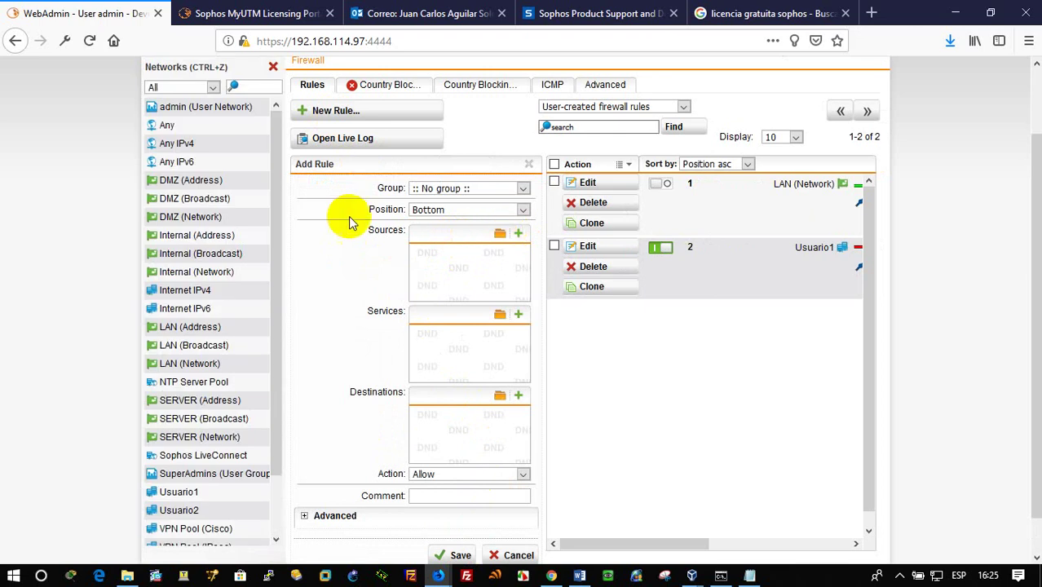
left_click(248, 87)
type("usu")
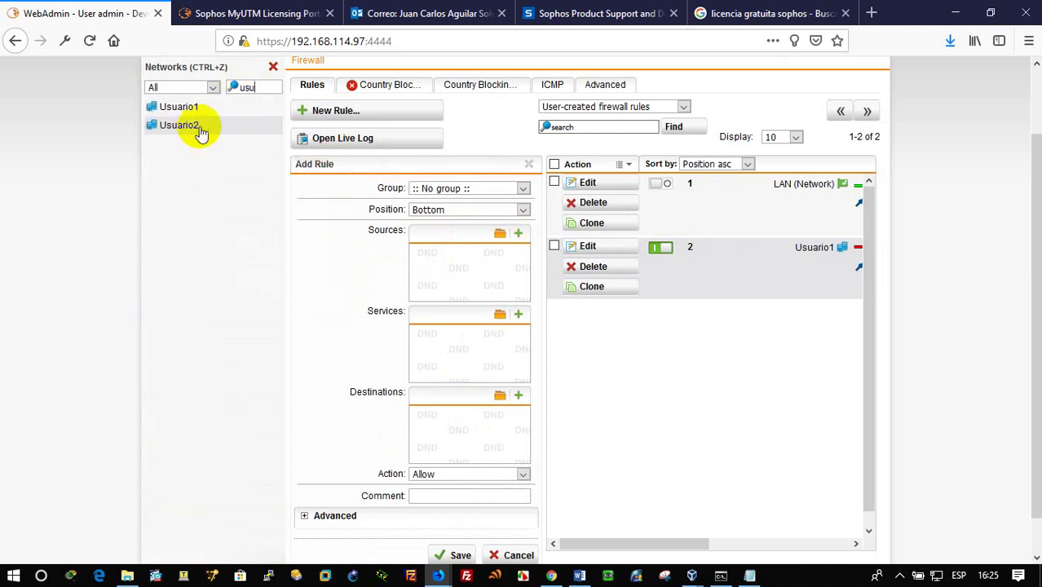
left_click_drag(198, 126, 465, 253)
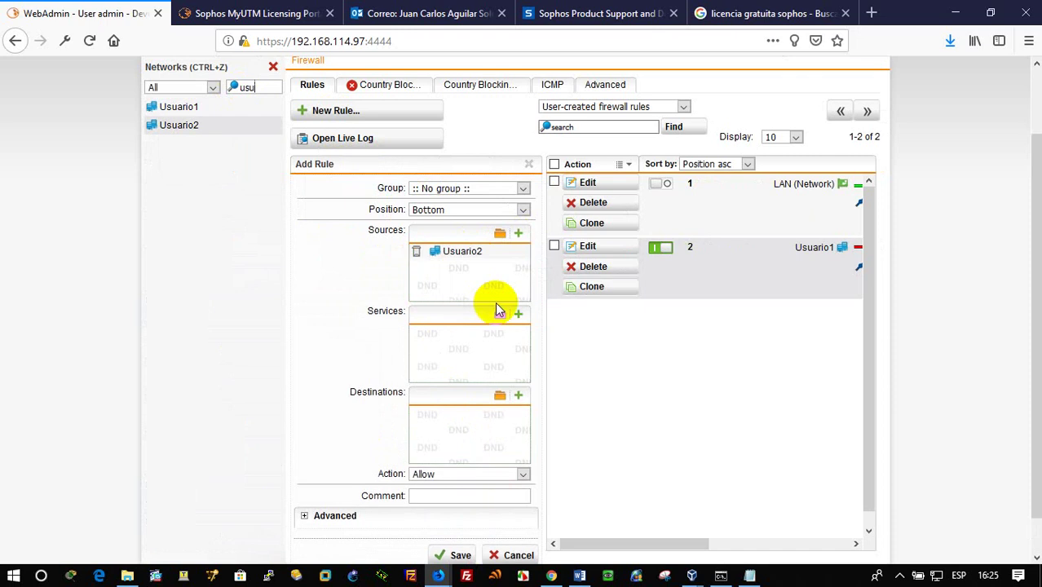
Step: Find the ping service and add it to the new Usuario2 rule's services
left_click(500, 316)
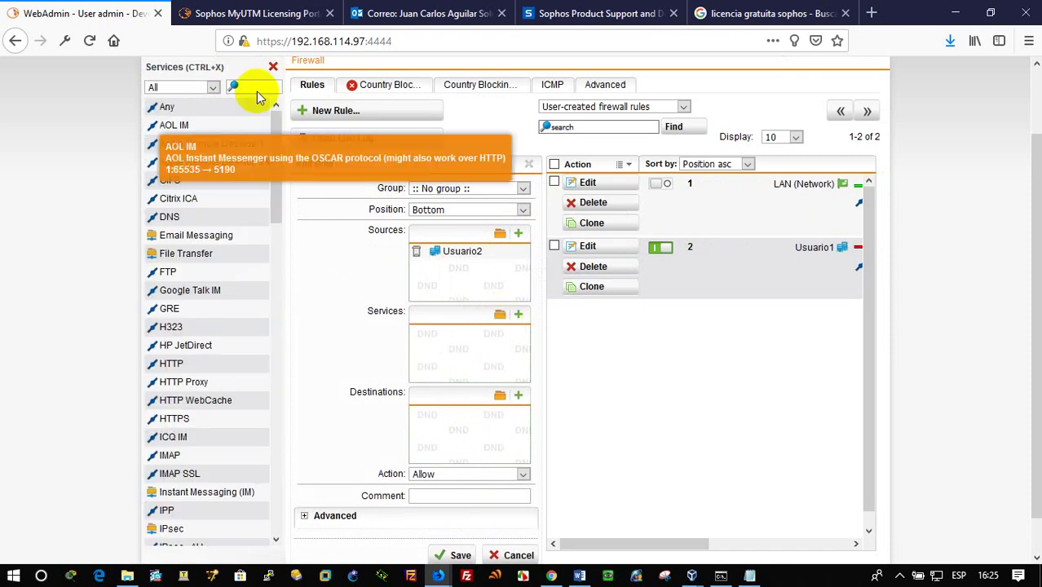
left_click(256, 88)
type("ping")
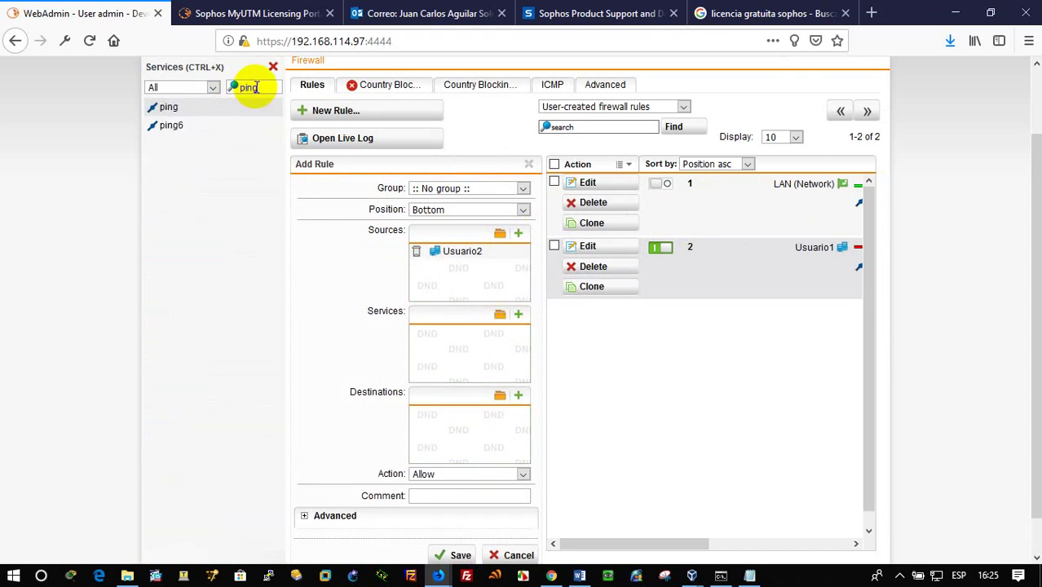
left_click_drag(168, 107, 448, 353)
Step: Add SERVER (Network) as the Usuario2 rule's destination, save the rule with the Allow action and enable it
left_click(499, 396)
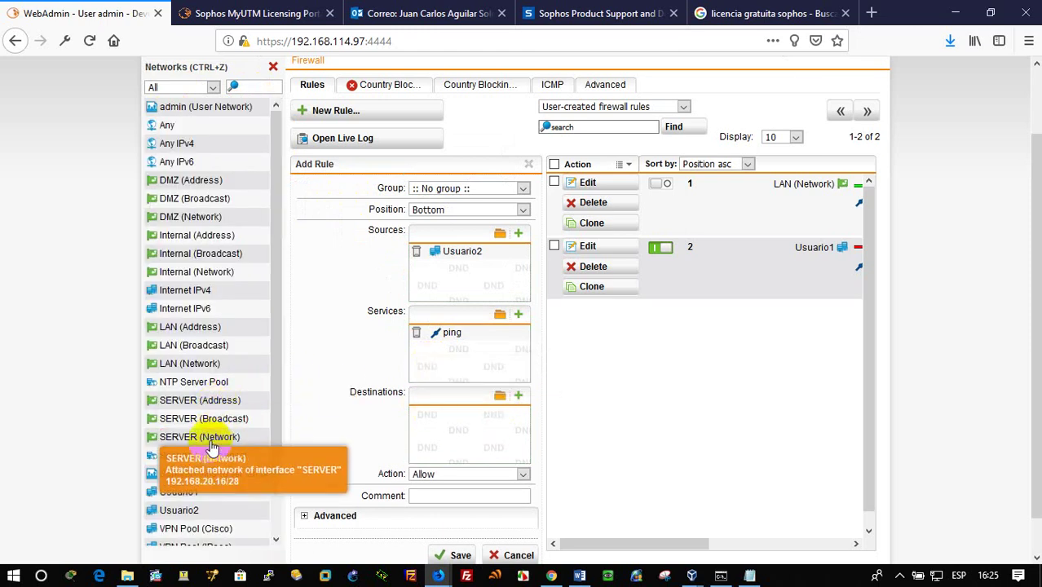
left_click_drag(210, 444, 481, 420)
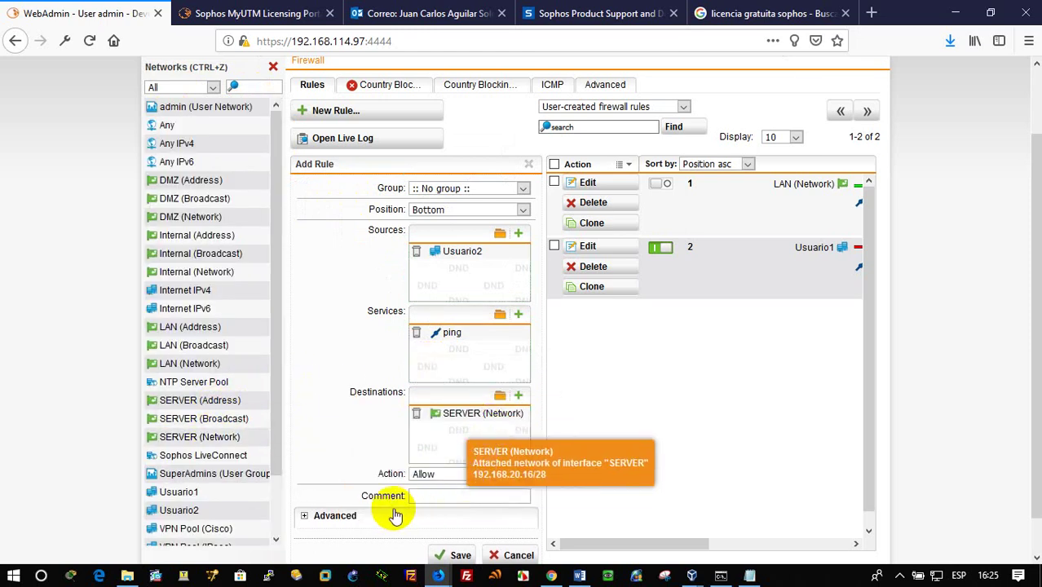
scroll(444, 538, "down", 1)
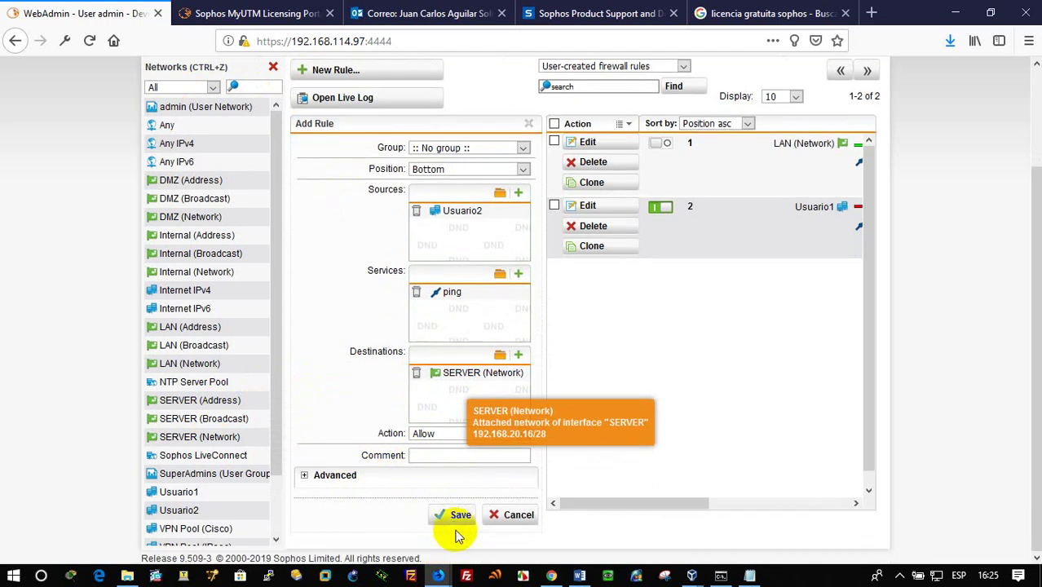
left_click(455, 519)
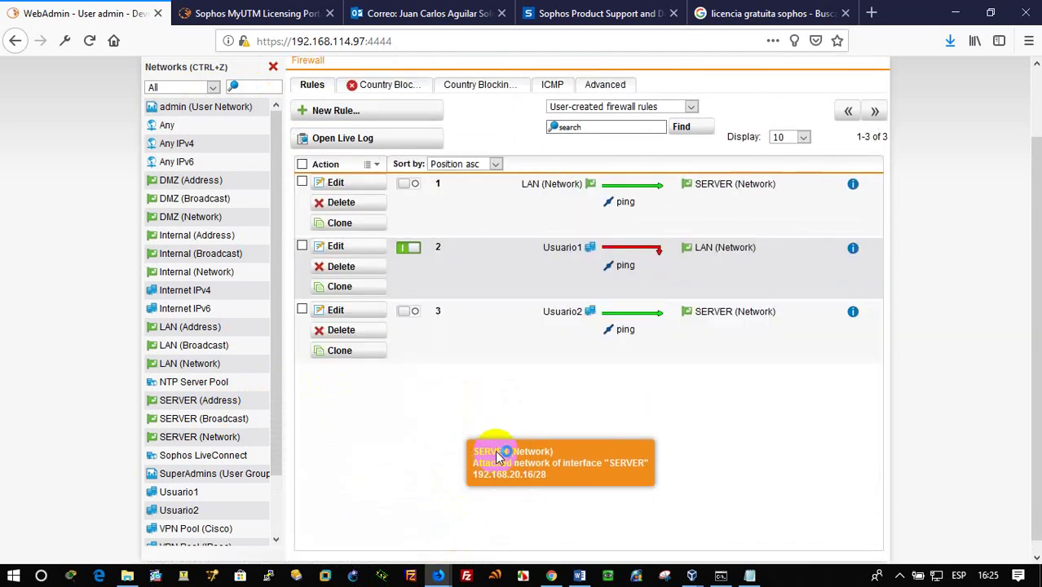
left_click(410, 313)
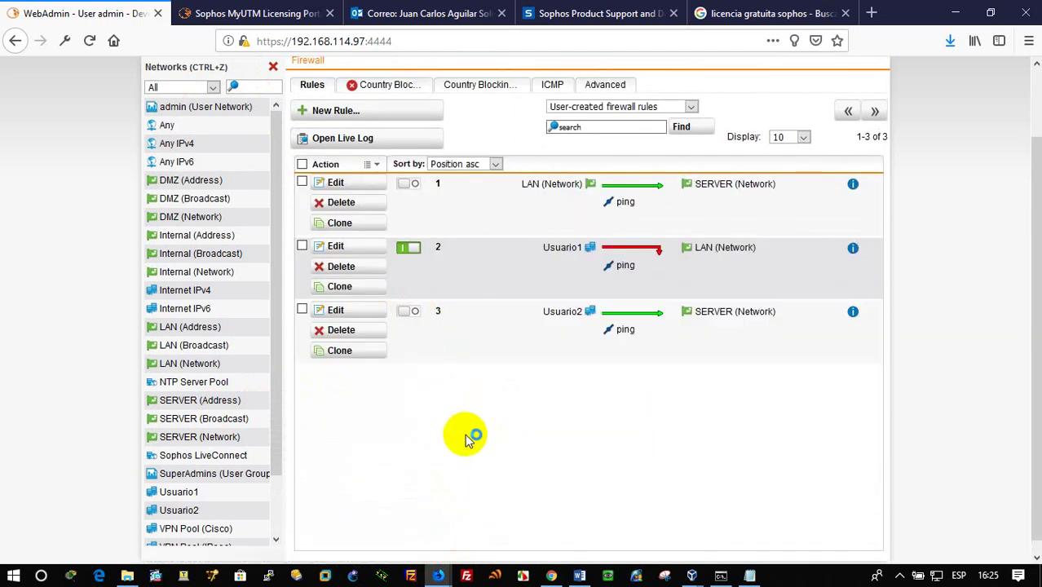
Step: Switch to the XP virtual machine in VirtualBox and close its command prompt window
left_click(692, 575)
left_click(807, 516)
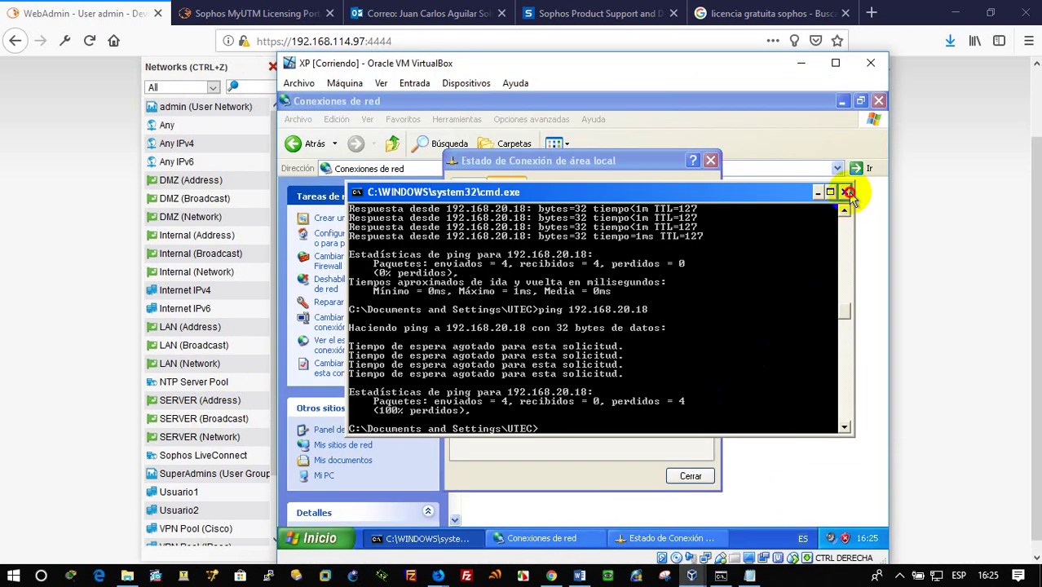
left_click(848, 193)
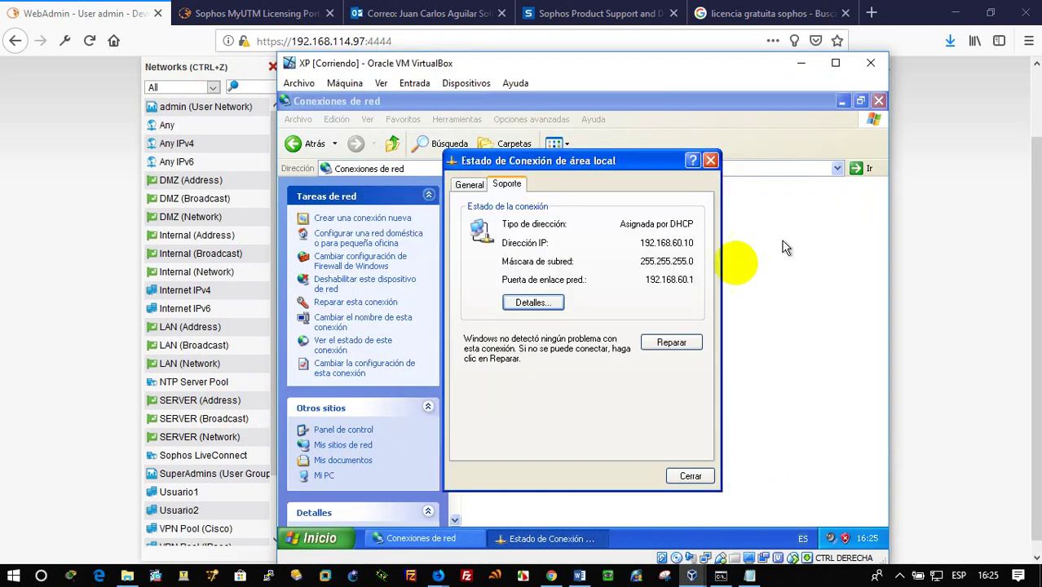
left_click(472, 189)
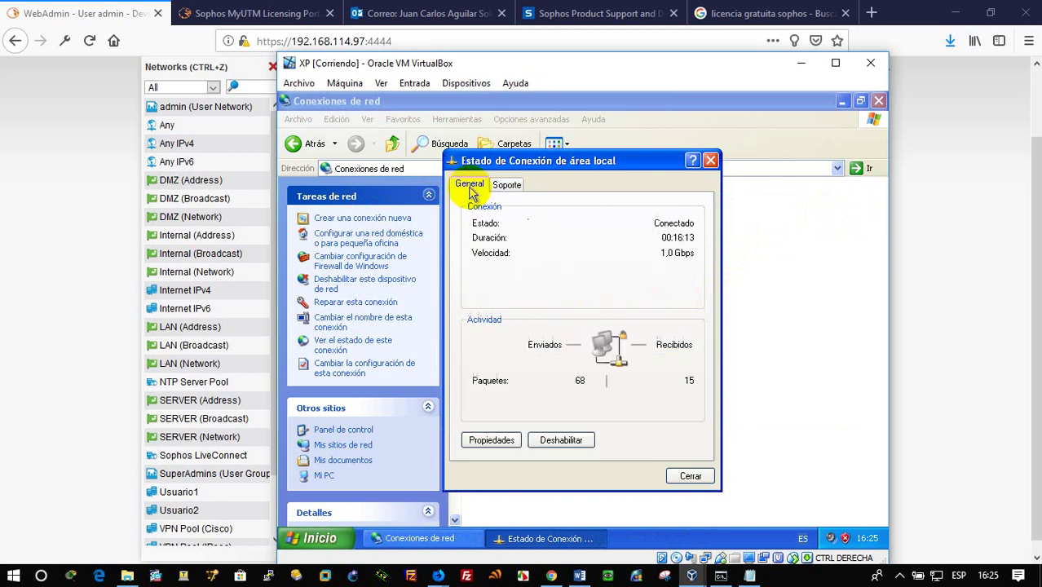
left_click(473, 439)
double_click(408, 273)
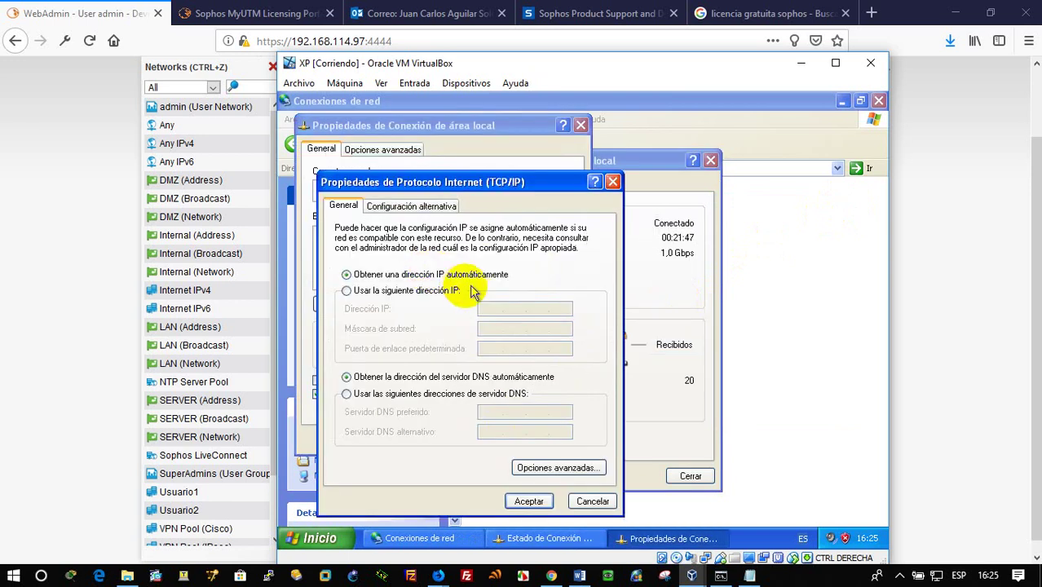
left_click(461, 292)
left_click(495, 310)
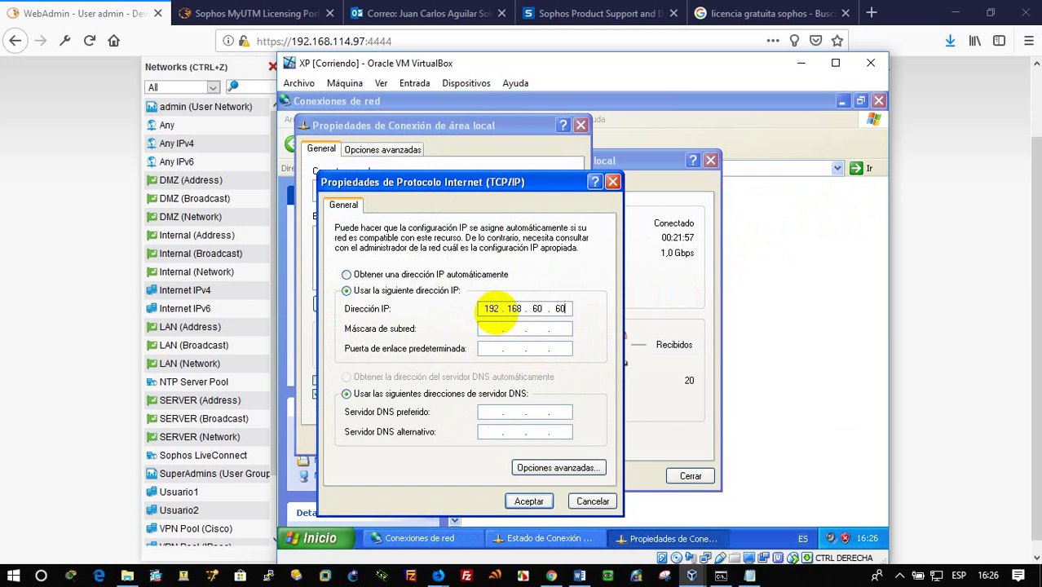
left_click(489, 329)
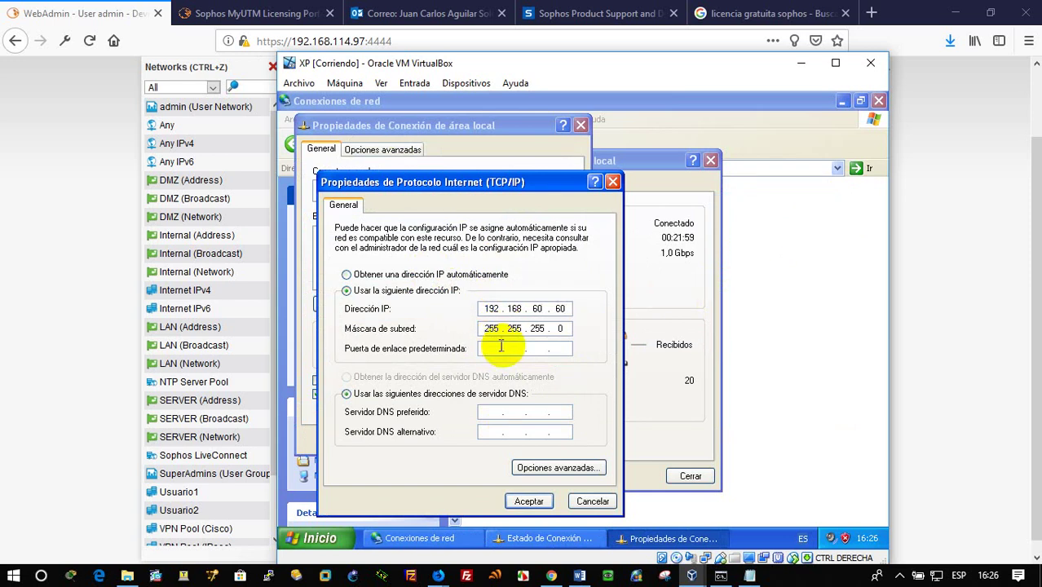
left_click(499, 349)
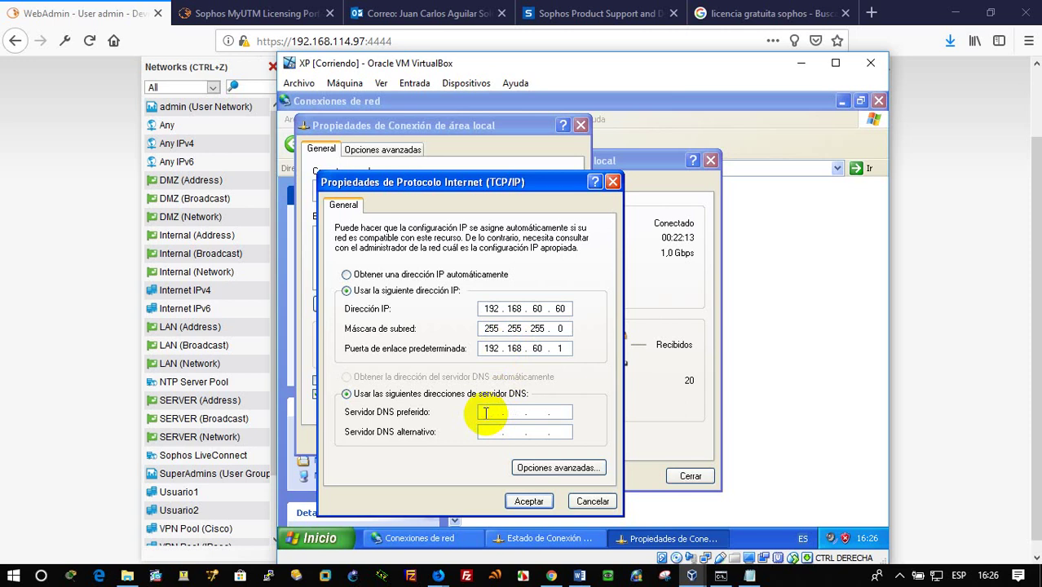
key("Escape")
left_click(494, 439)
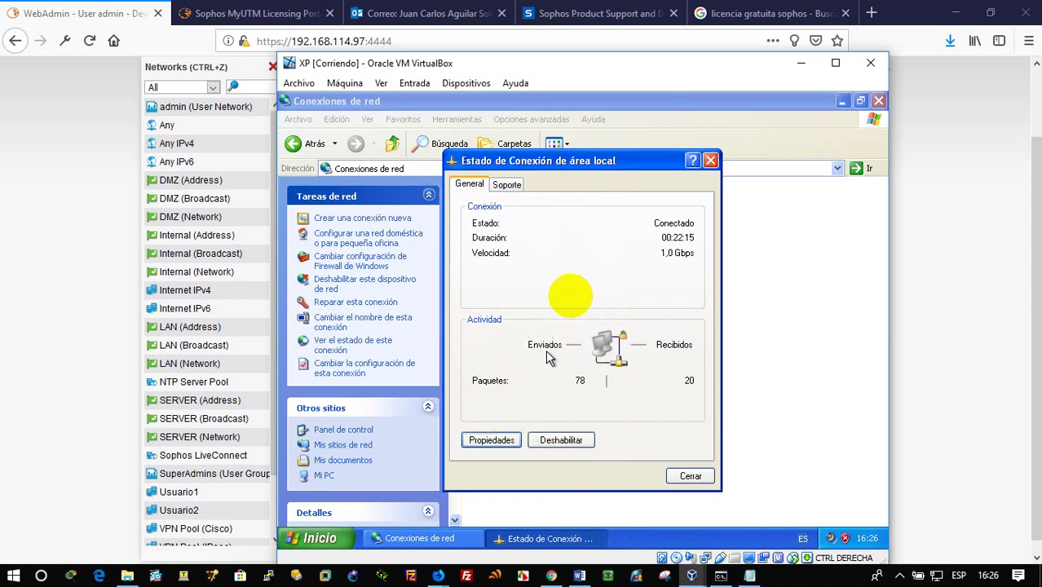
Step: Check the local area connection's network details for its gateway and DNS server addresses
left_click(507, 184)
left_click(534, 302)
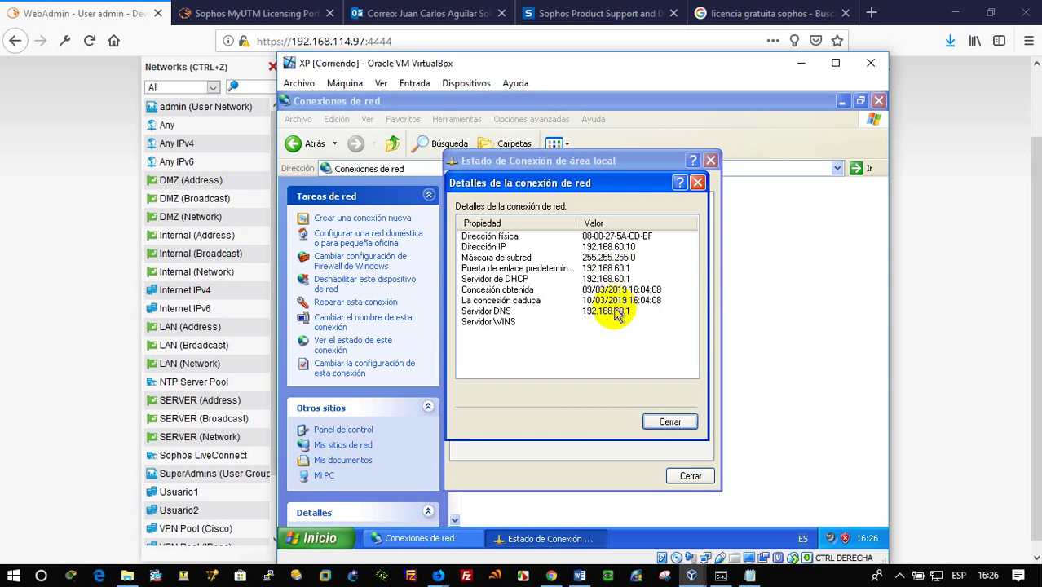
left_click(662, 423)
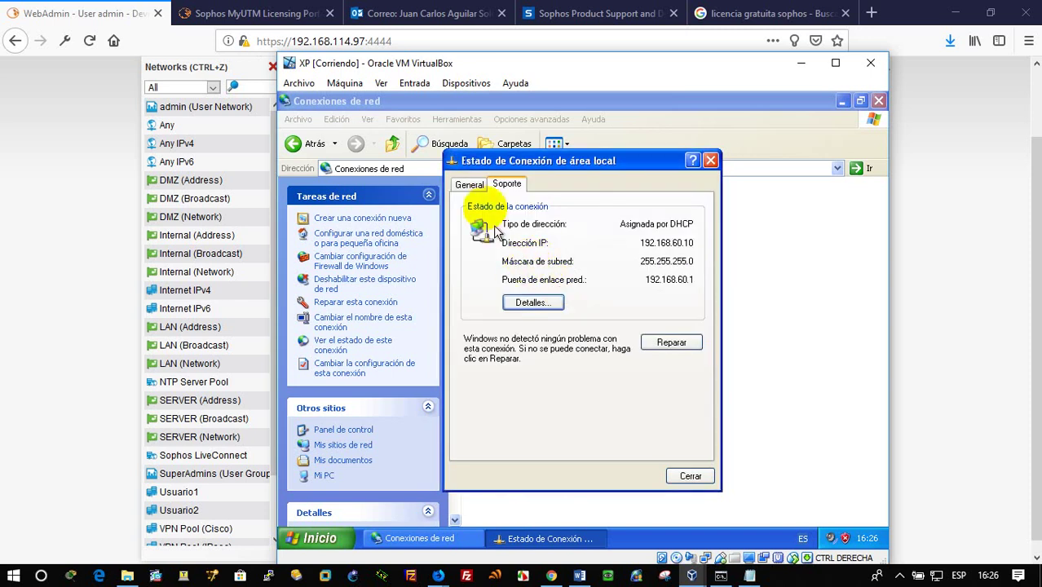
Step: Open the Internet Protocol (TCP/IP) properties of the XP machine's local area connection
left_click(471, 185)
left_click(492, 441)
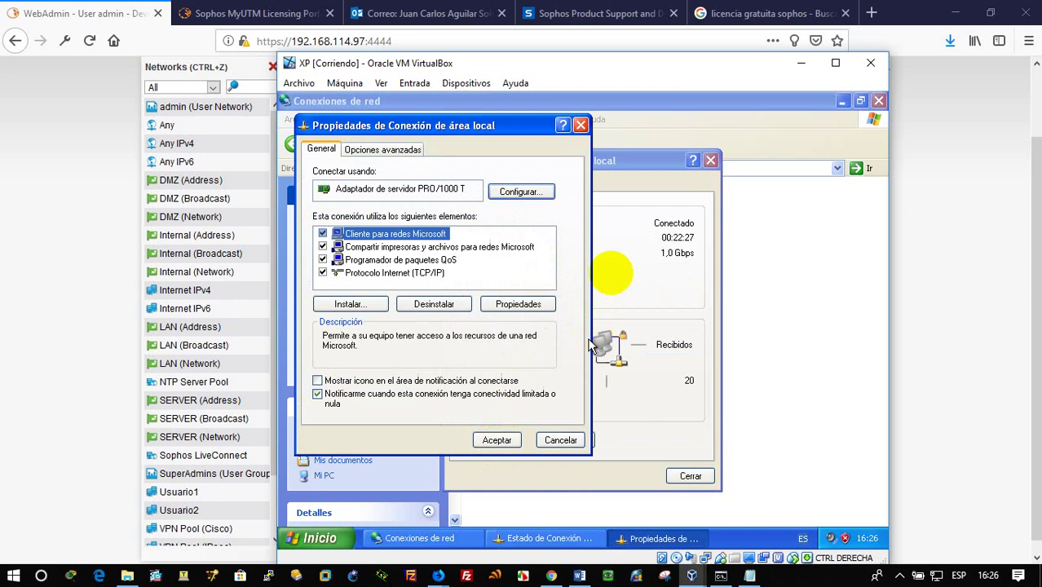
left_click(440, 273)
double_click(442, 274)
left_click(455, 290)
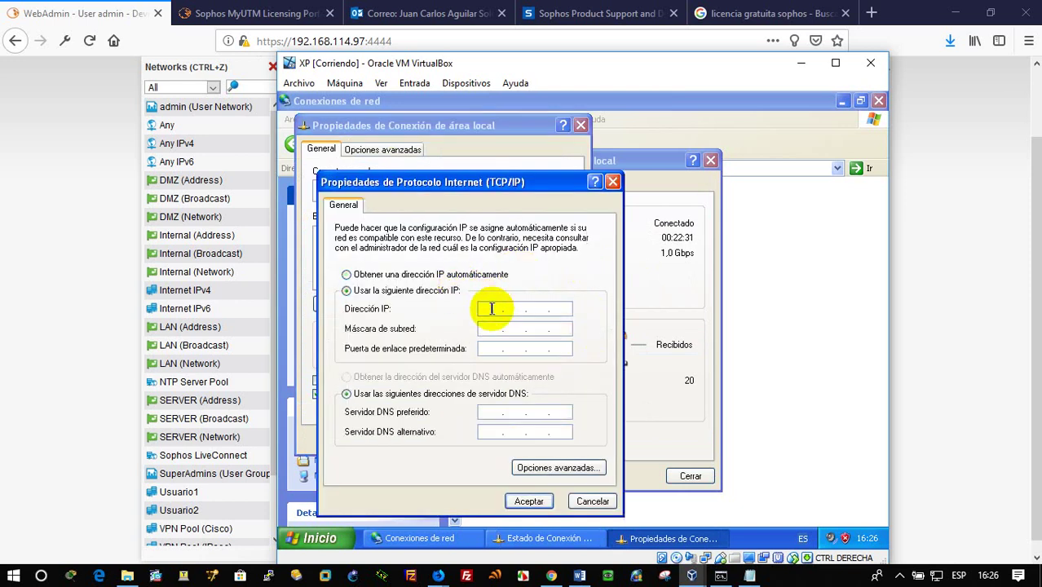
key("Escape")
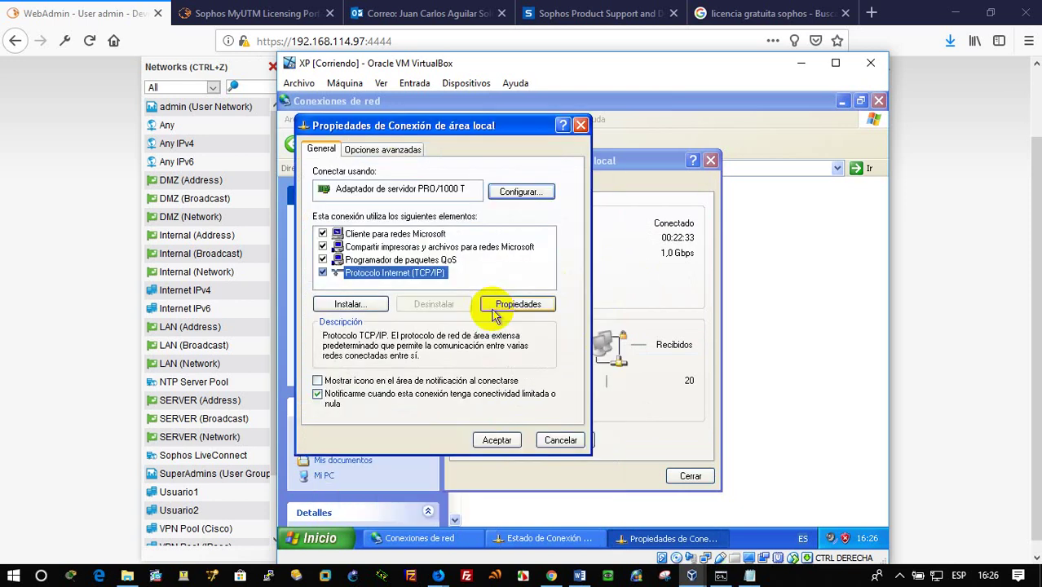
left_click(495, 310)
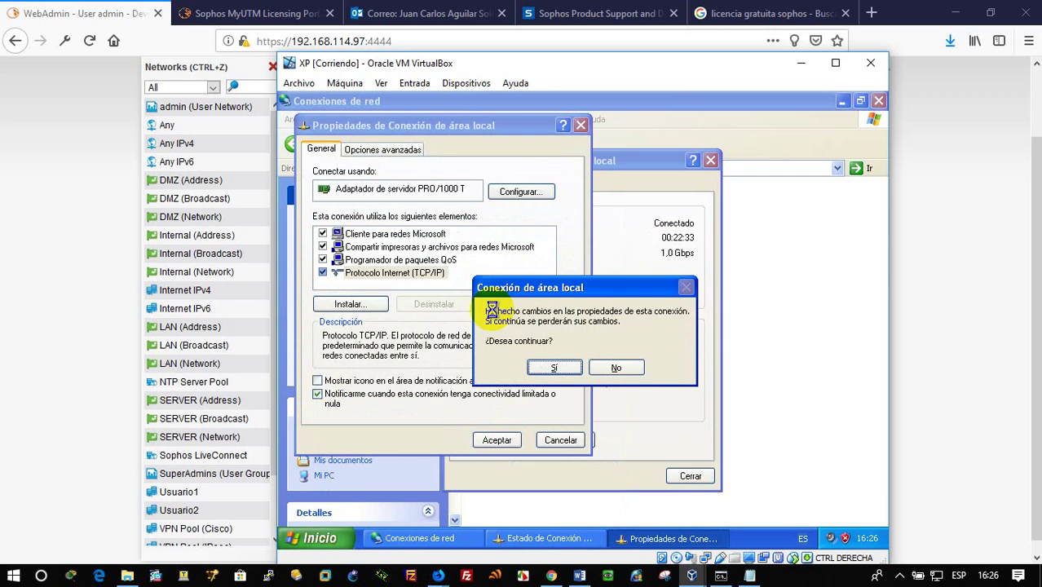
left_click(616, 368)
left_click(517, 304)
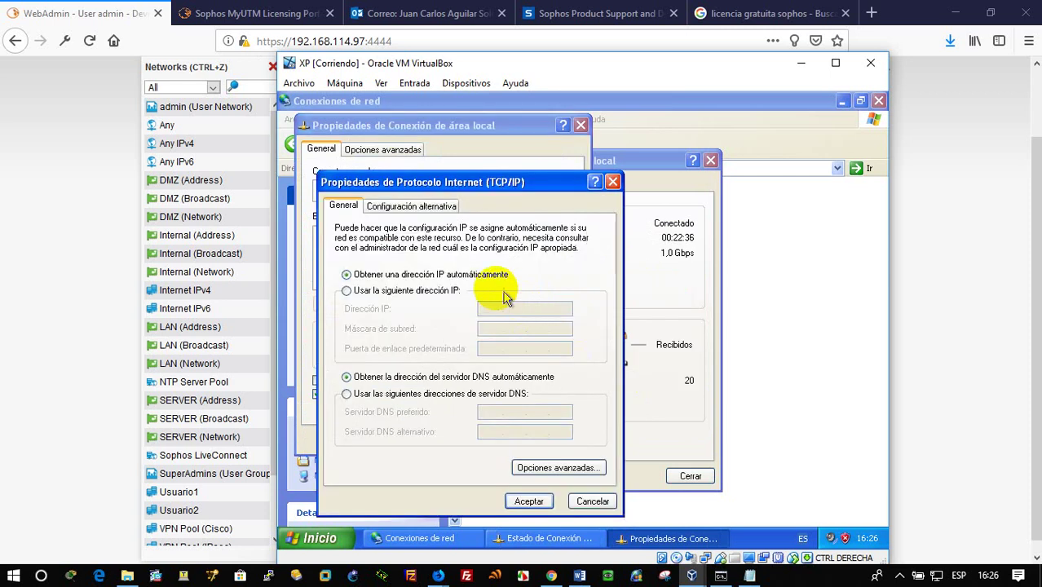
Step: Assign static IP 192.168.60.60, mask 255.255.255.0, gateway 192.168.60.1 and a preferred DNS server, apply the settings and close the connection dialogs
left_click(434, 290)
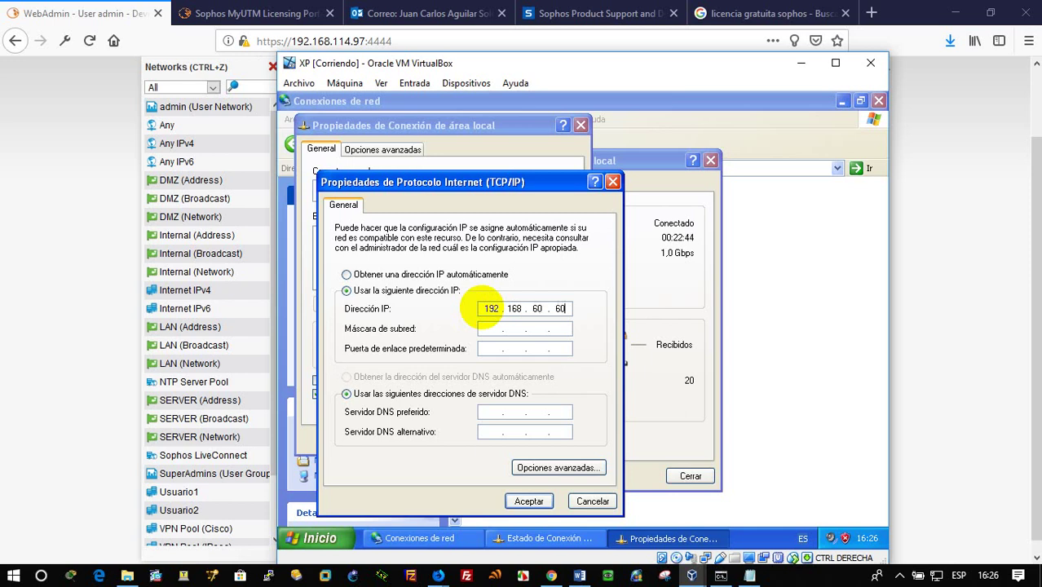
left_click(489, 329)
left_click(490, 349)
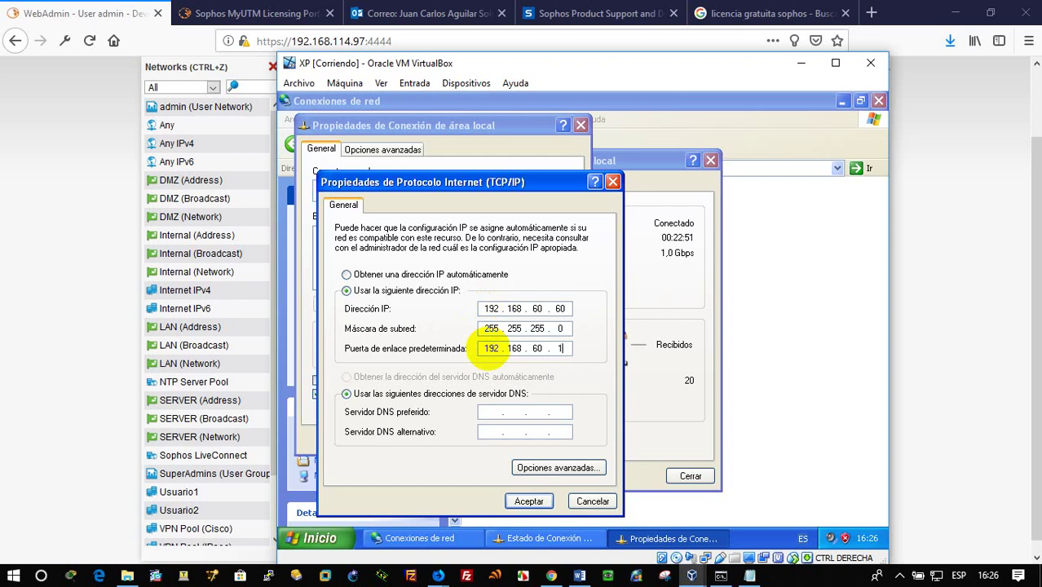
left_click(492, 413)
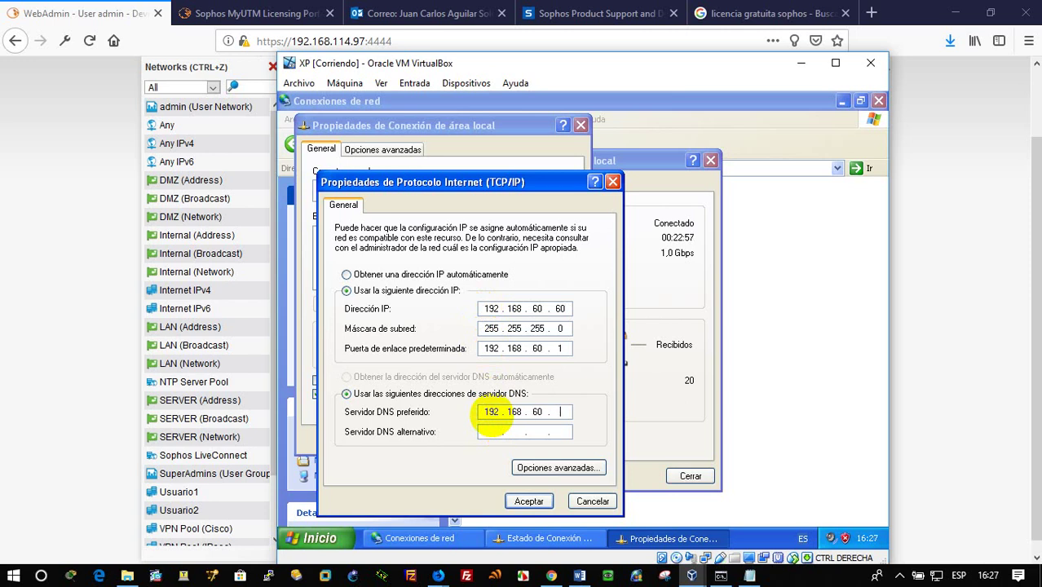
left_click(529, 501)
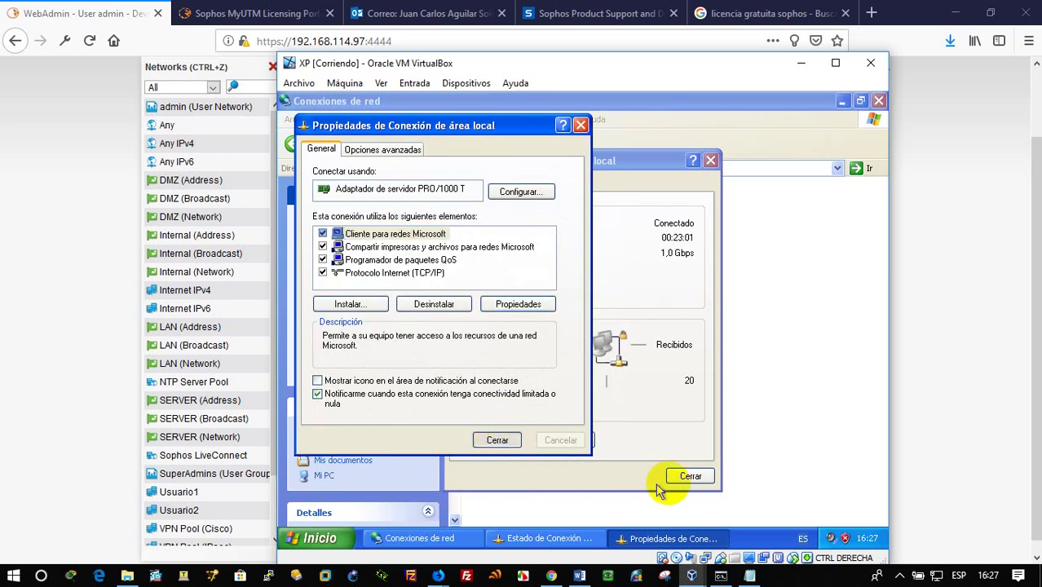
left_click(497, 439)
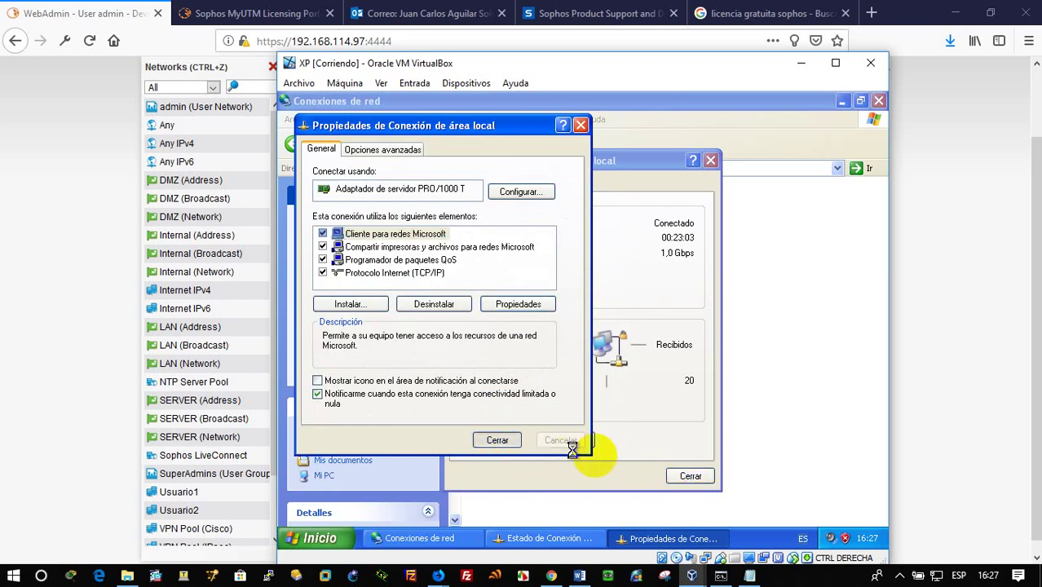
left_click(691, 474)
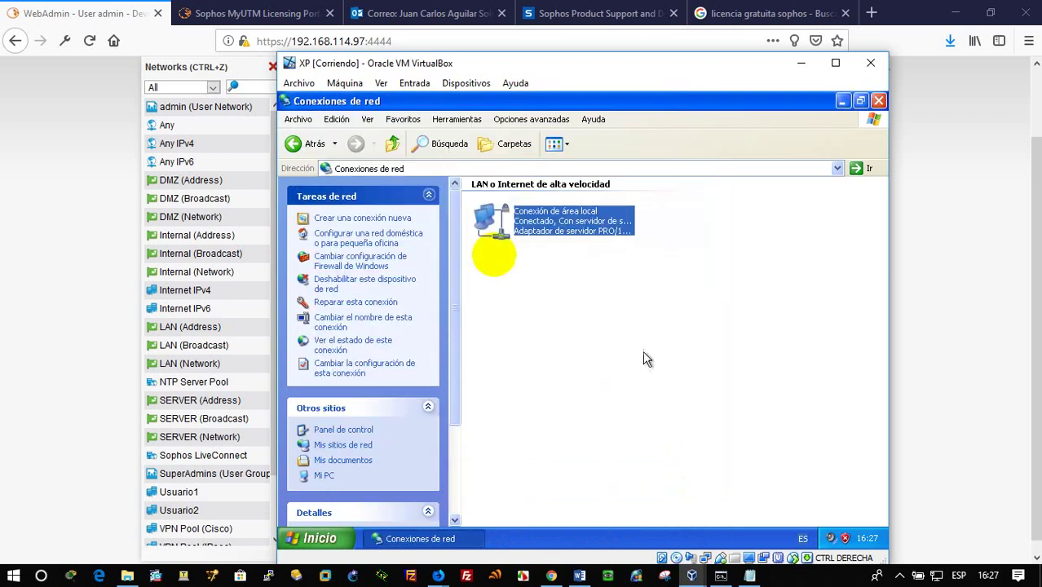
Step: Ping 192.168.20.18 from a command prompt on the XP machine and close the prompt
left_click(579, 471)
key("super+r")
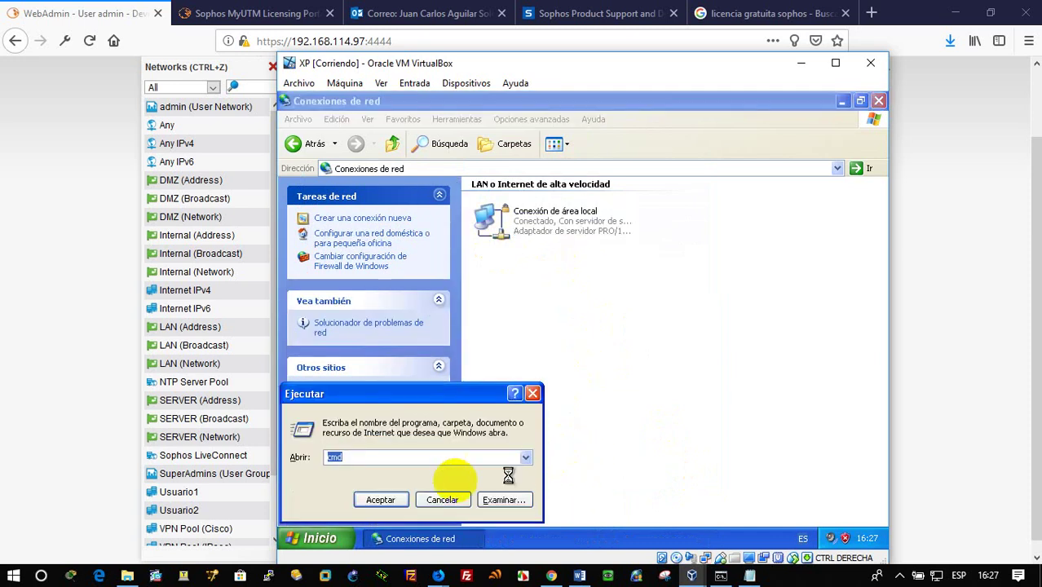
left_click(390, 499)
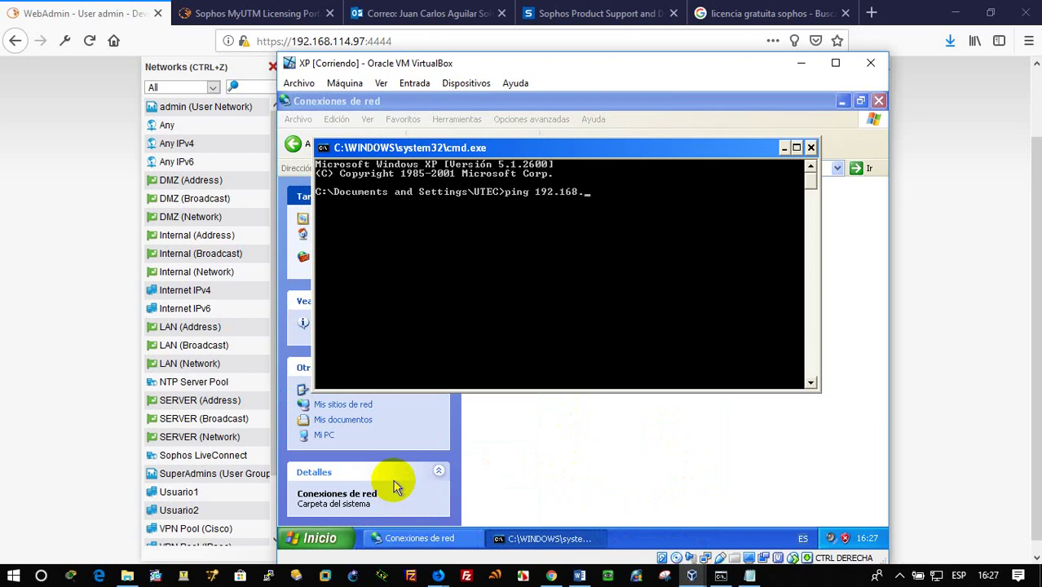
type("ping 192.168.20.18")
key("Return")
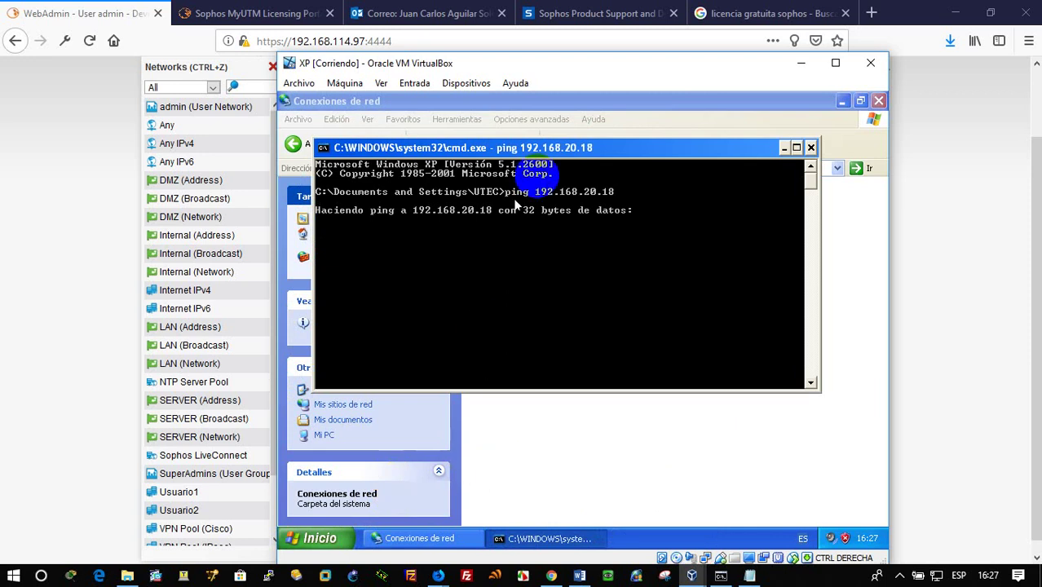
left_click(812, 148)
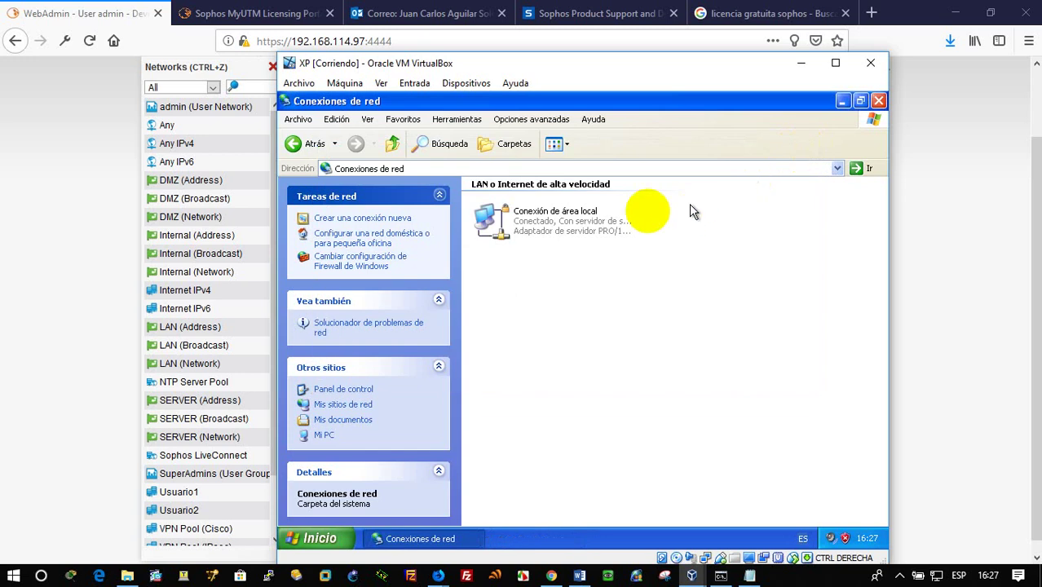
left_click(557, 217)
right_click(558, 217)
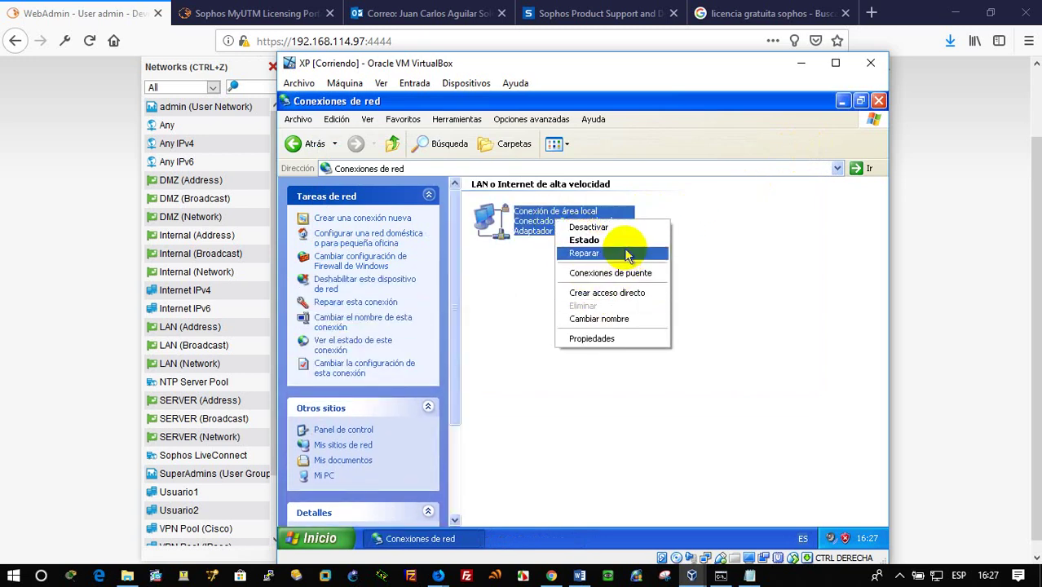
left_click(592, 338)
left_click(538, 416)
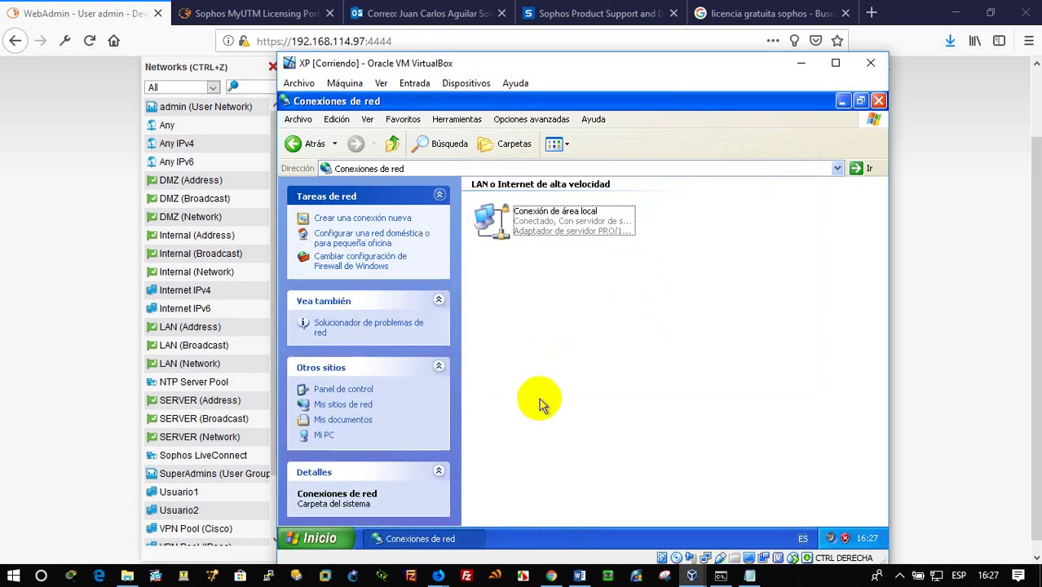
Step: Start a continuous ping to 192.168.20.18 from a new command prompt on the XP machine
key("super+r")
key("Return")
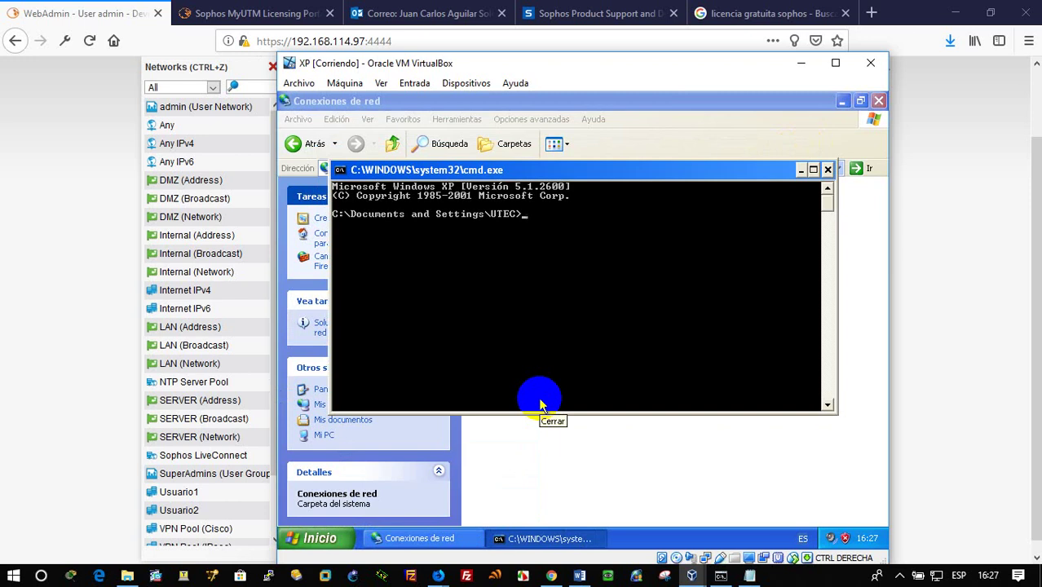
type("ing 192.168.20.18 -t")
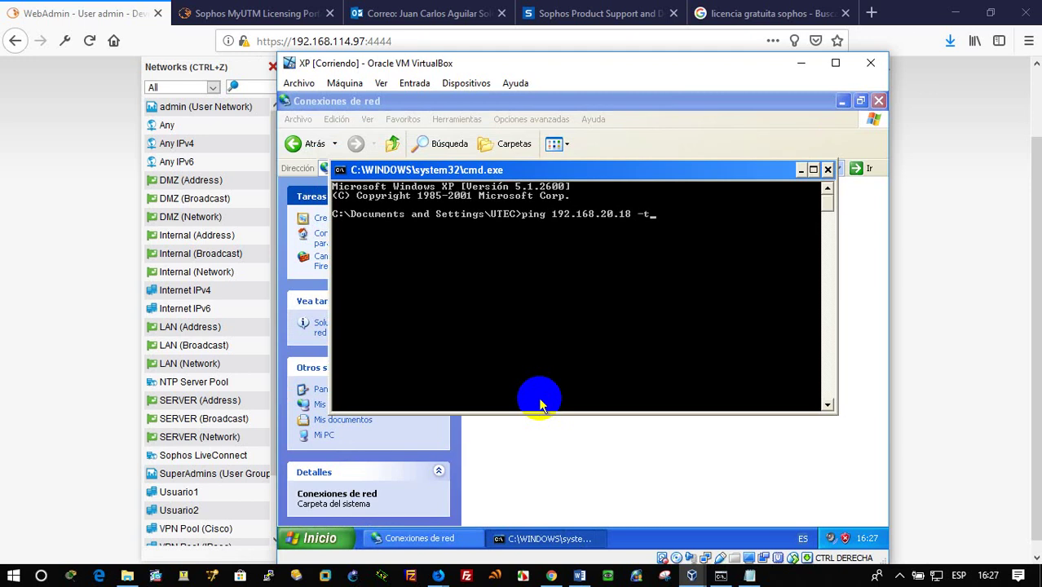
key("Return")
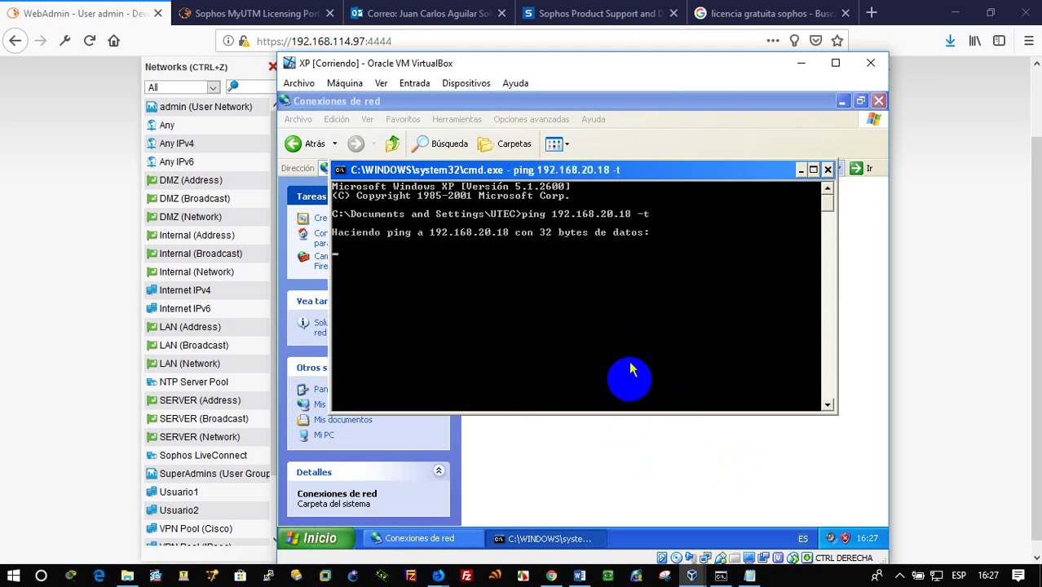
Step: Set the static IP of the XP machine's local area connection to 192.168.60.61, recheck the TCP/IP settings and apply them
left_click(624, 434)
right_click(596, 230)
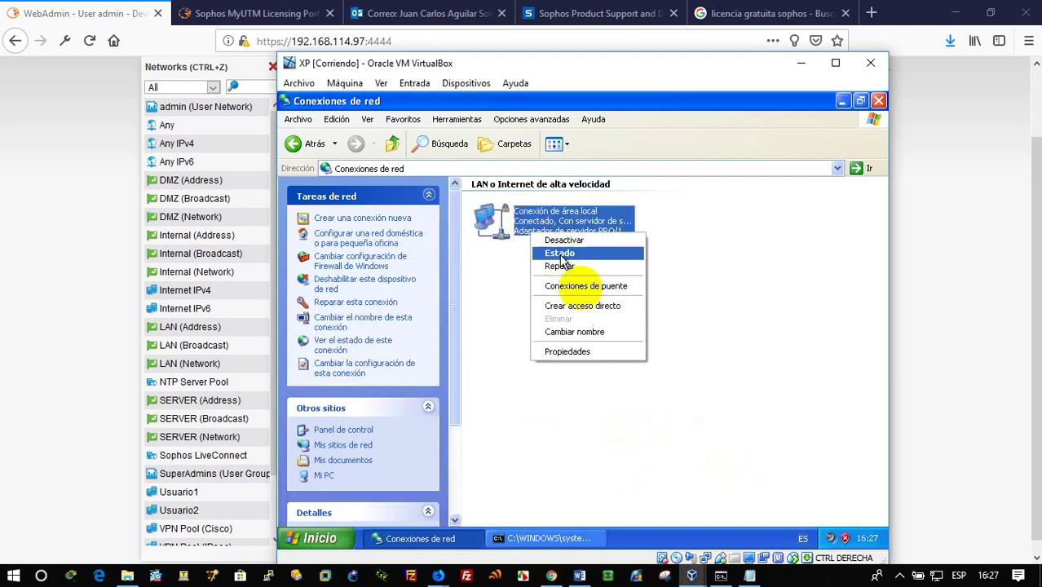
left_click(620, 415)
double_click(491, 339)
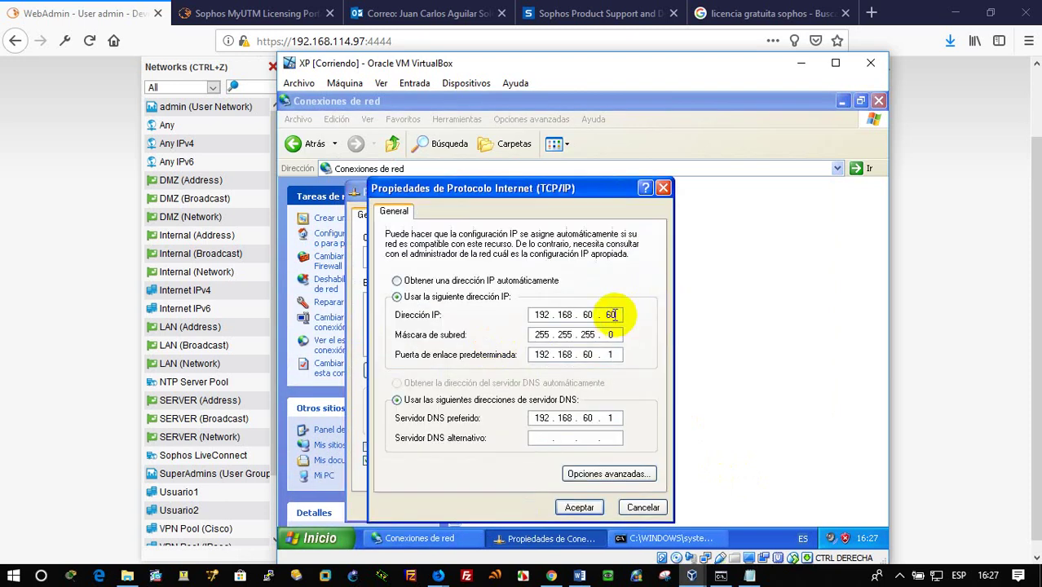
double_click(610, 315)
type("61")
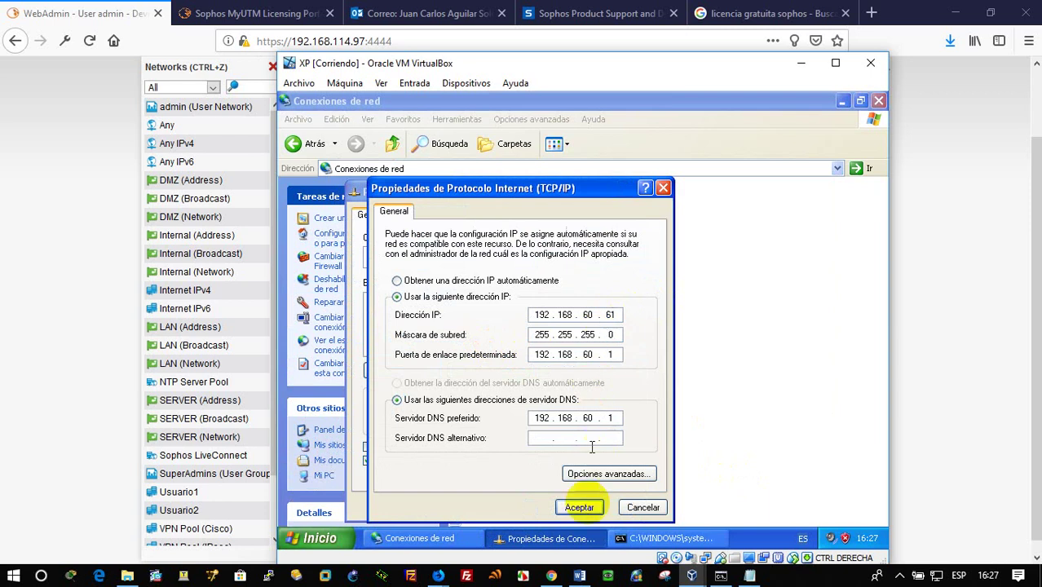
left_click(580, 507)
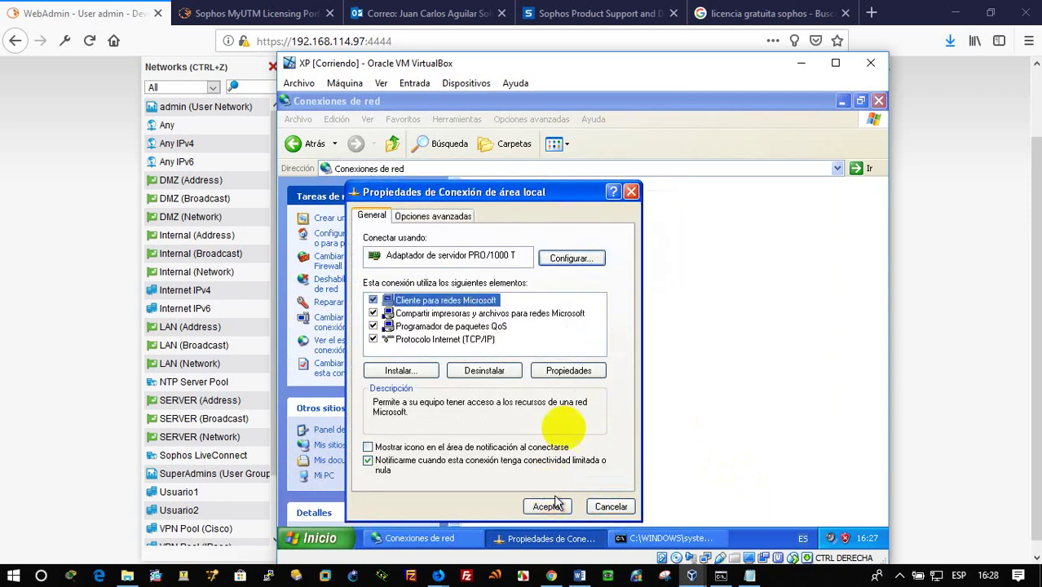
left_click(469, 339)
double_click(473, 339)
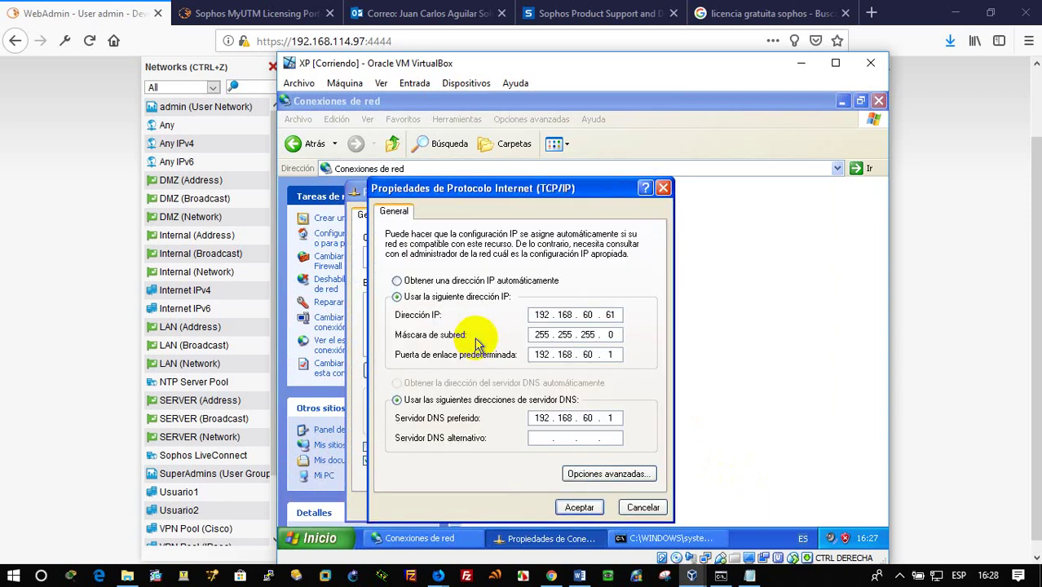
left_click(579, 506)
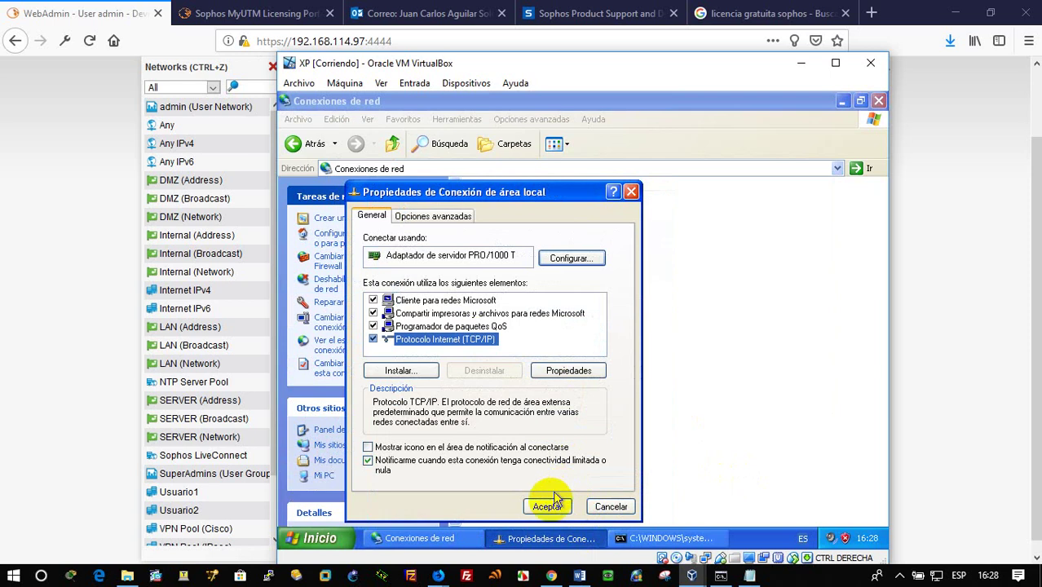
left_click(548, 506)
Step: Check the running ping's replies on the XP machine, and switch to Firefox to review the WebAdmin firewall rules
left_click(653, 538)
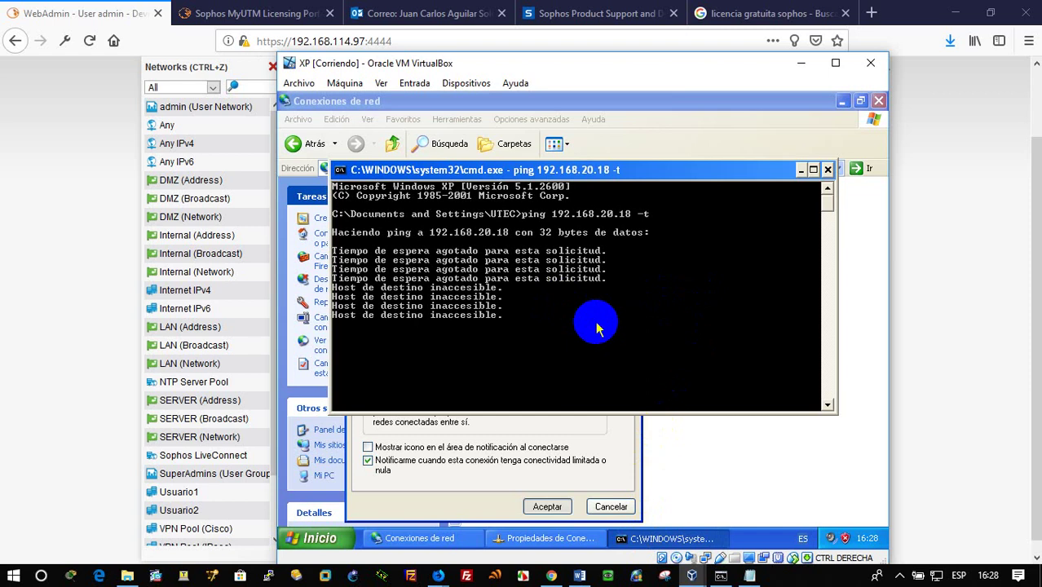
left_click(586, 426)
key("Escape")
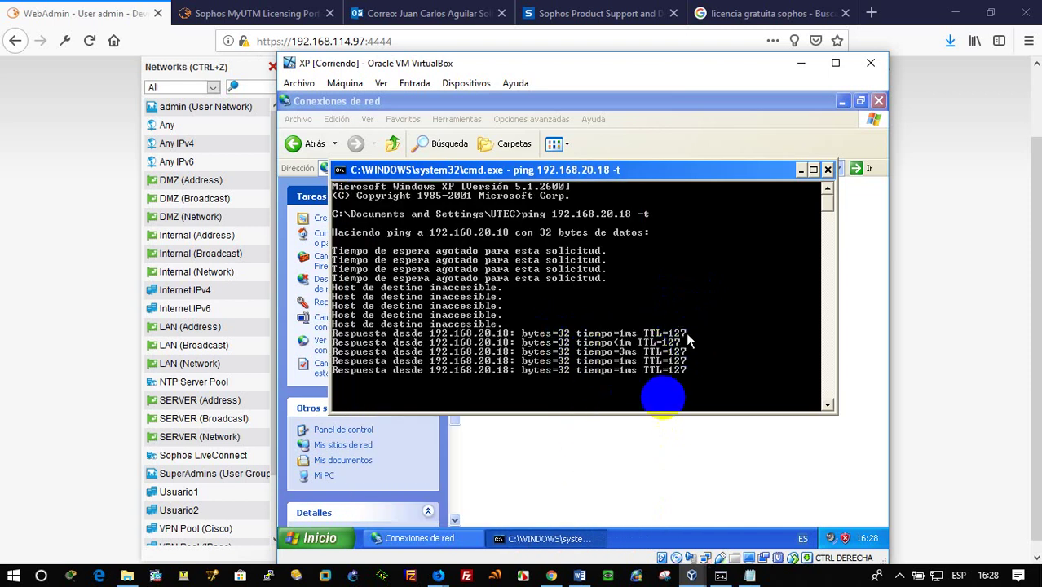
left_click(438, 577)
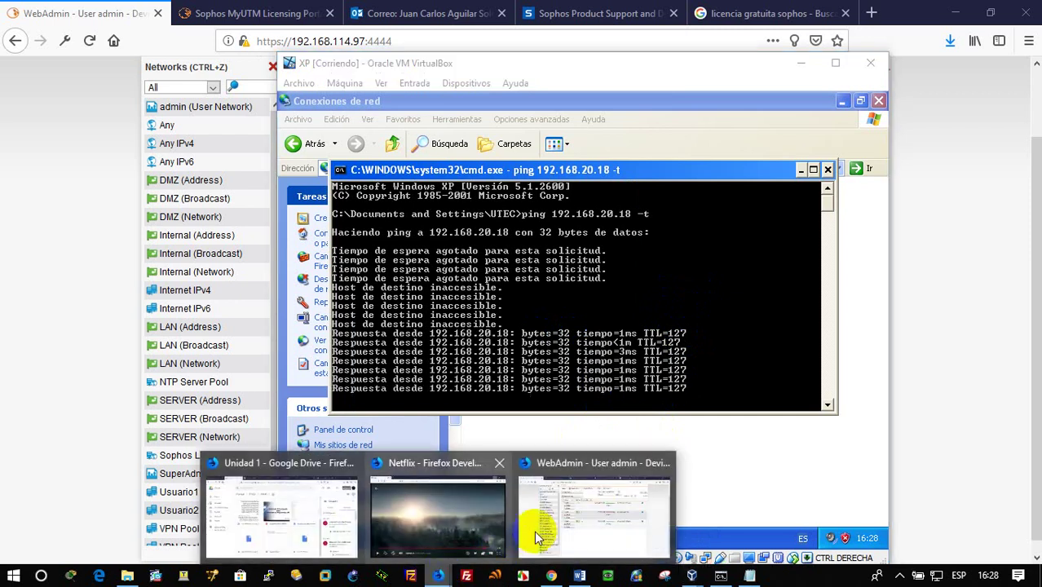
left_click(555, 526)
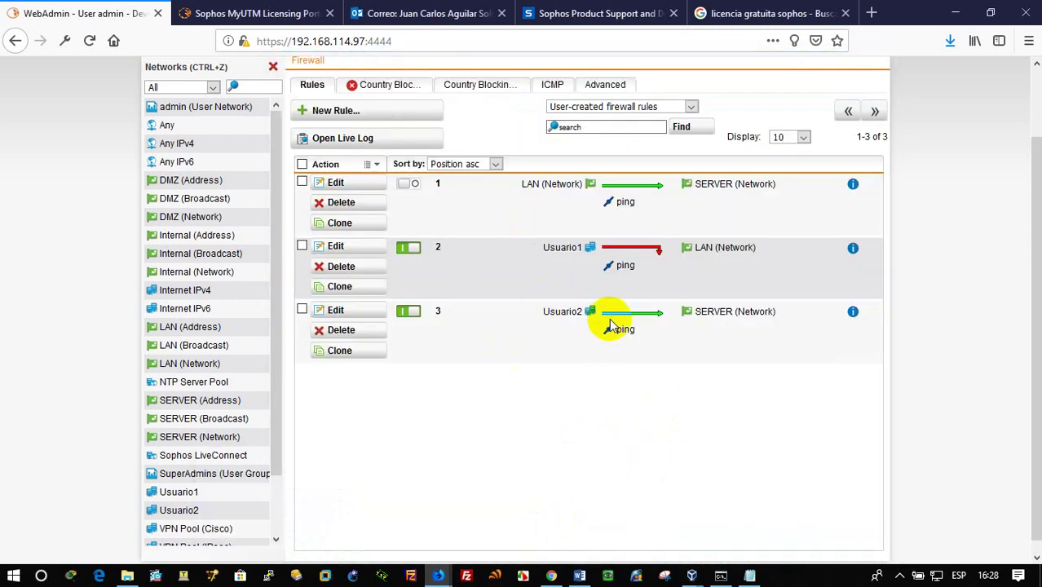